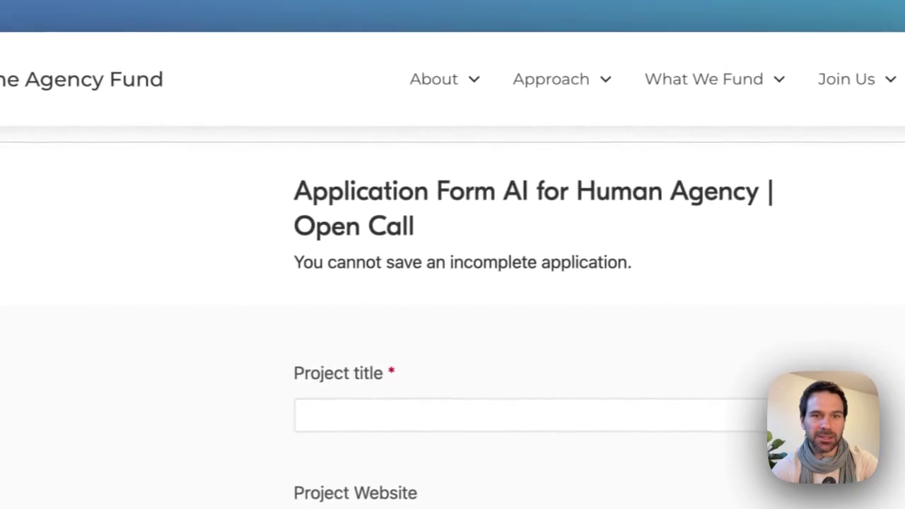
- Select and copy the application form's text from its title through to the license checkbox at its end
{"action": "left_click_drag", "start_coordinate": [294, 191], "coordinate": [303, 262]}
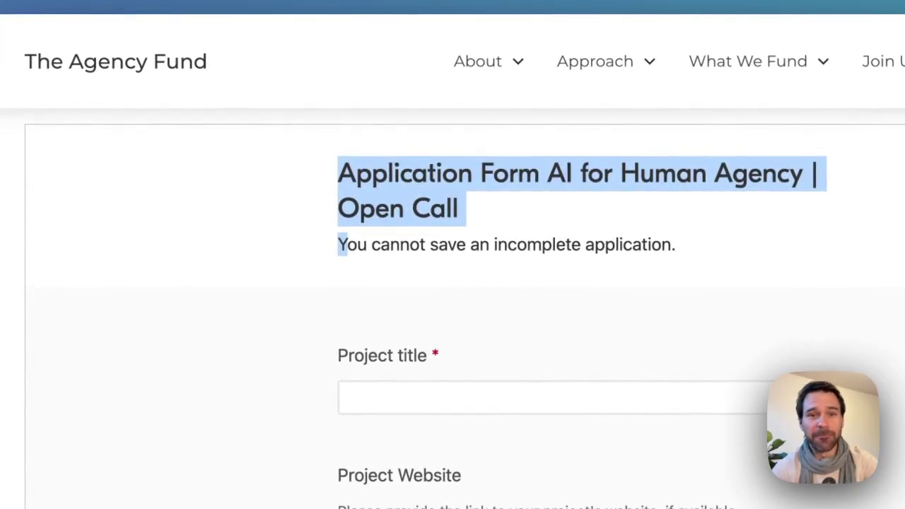
{"action": "scroll", "coordinate": [452, 297], "scroll_direction": "down", "scroll_amount": 20}
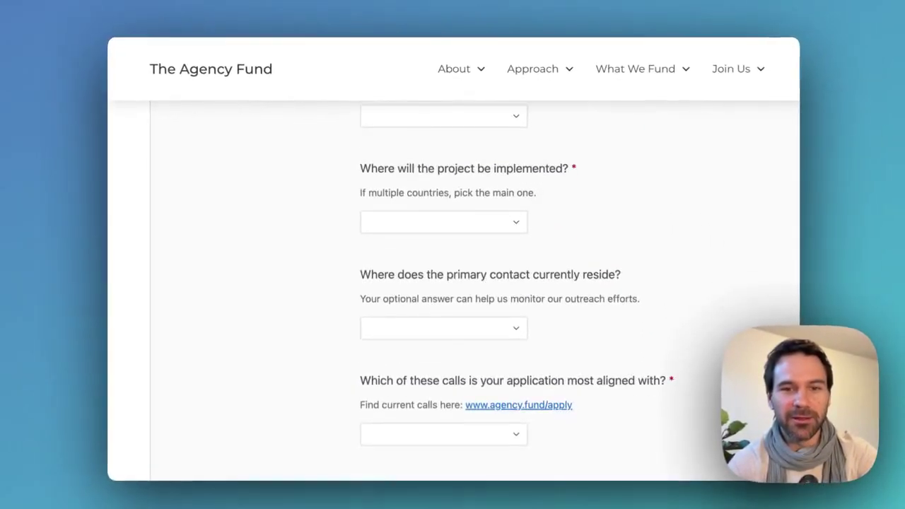
{"action": "scroll", "coordinate": [524, 283], "scroll_direction": "down", "scroll_amount": 1}
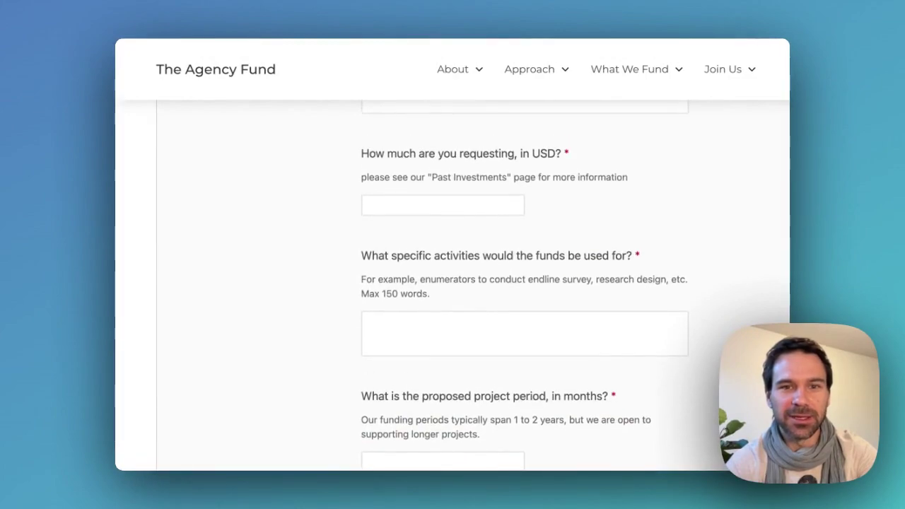
{"action": "scroll", "coordinate": [523, 283], "scroll_direction": "down", "scroll_amount": 15}
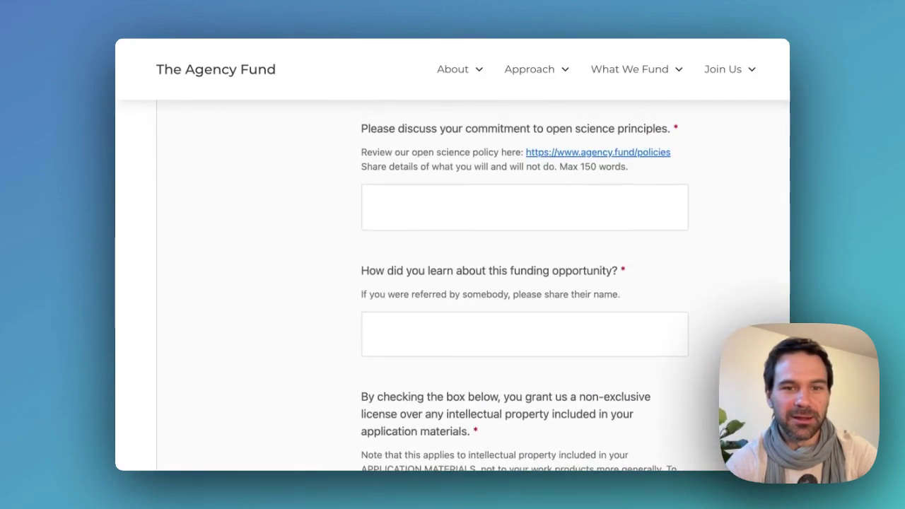
{"action": "scroll", "coordinate": [524, 283], "scroll_direction": "down", "scroll_amount": 4}
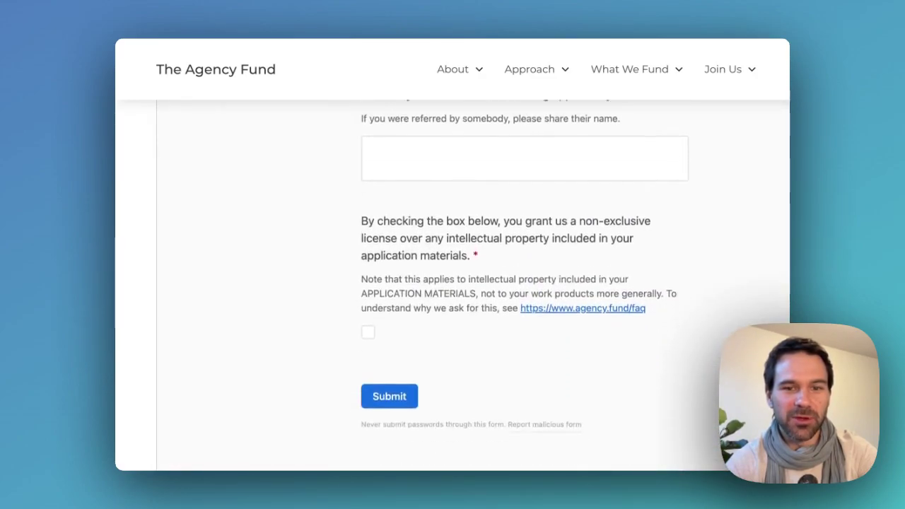
{"action": "left_click", "coordinate": [367, 331]}
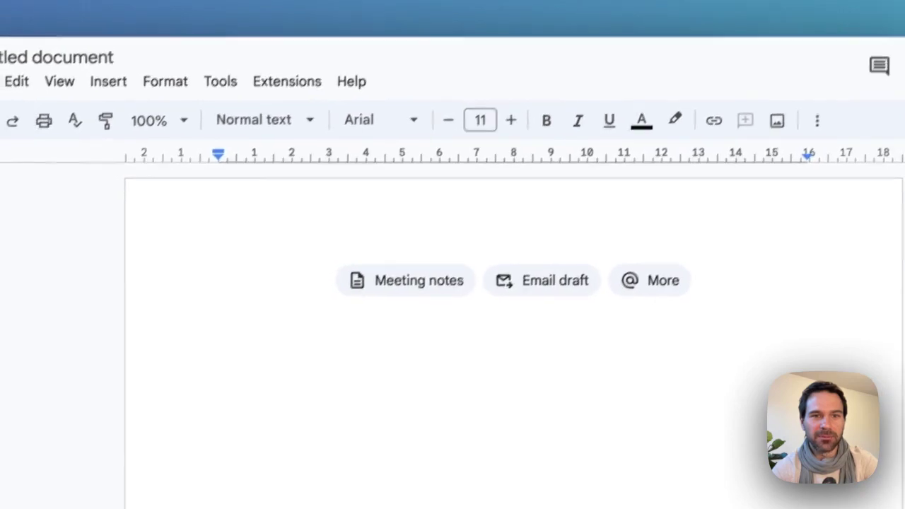
- In a blank Google Docs document, set the title to "Questions" and paste the copied form text into the body
{"action": "left_click", "coordinate": [35, 57]}
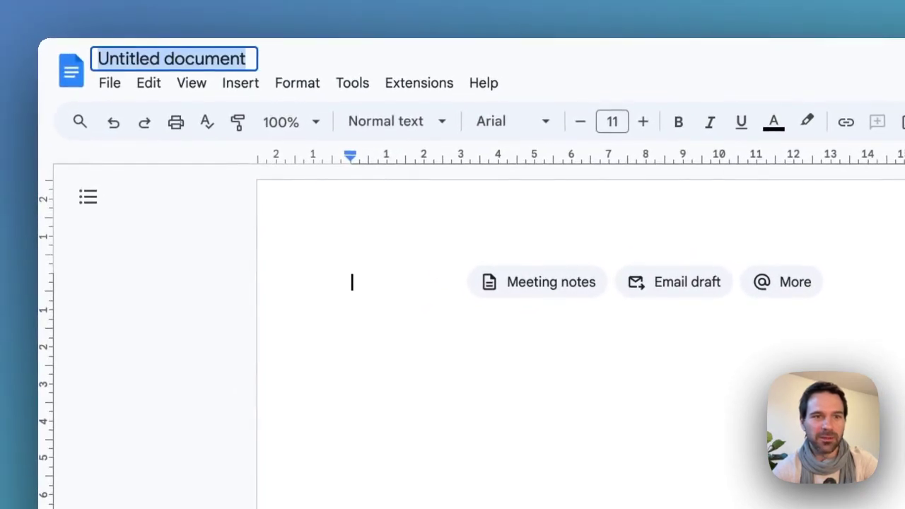
{"action": "type", "text": "Questions"}
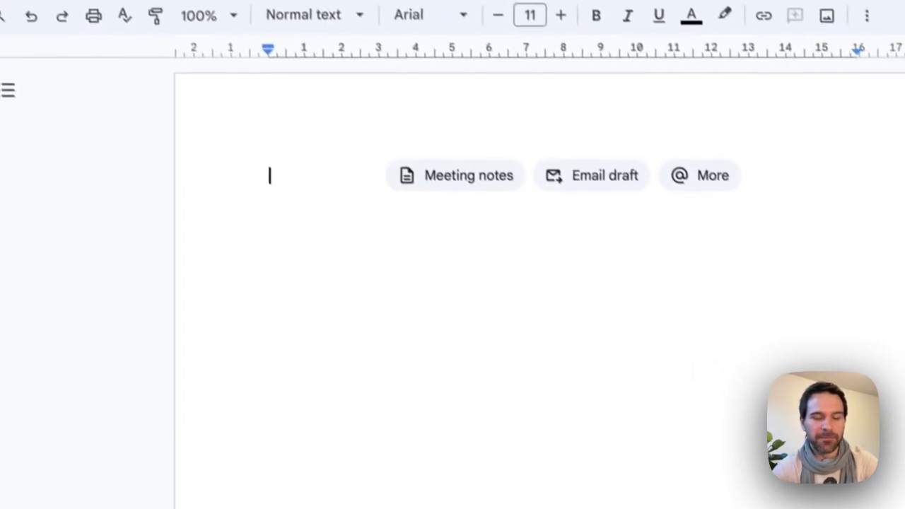
{"action": "key", "text": "ctrl+v"}
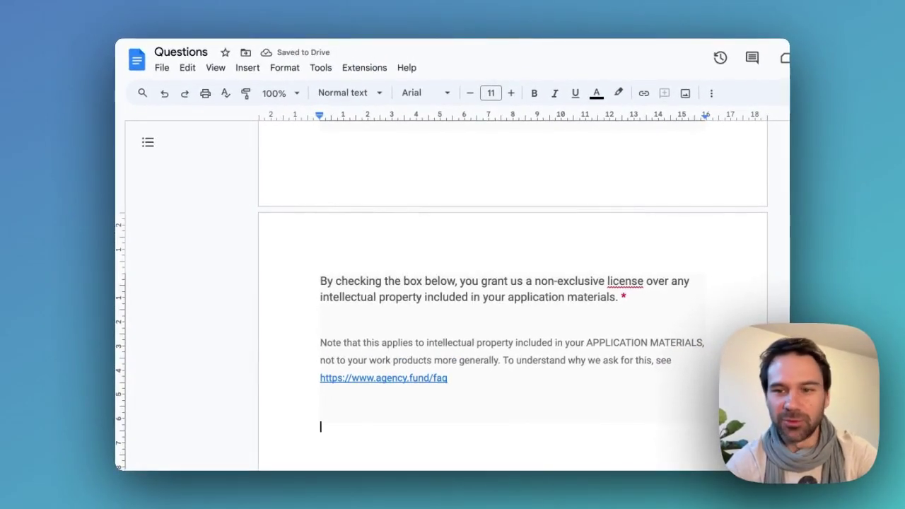
- Delete the question "How did you learn about this funding opportunity?" together with its referral hint
{"action": "scroll", "coordinate": [453, 290], "scroll_direction": "up", "scroll_amount": 5}
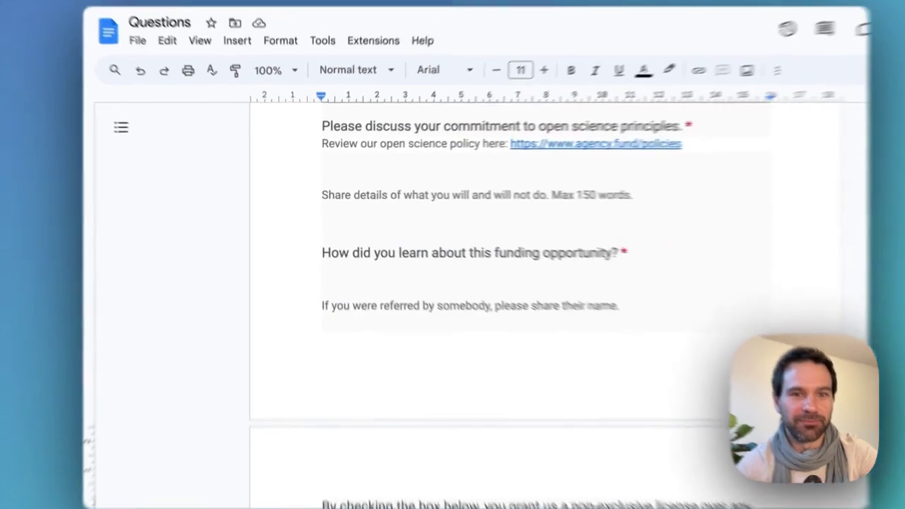
{"action": "left_click_drag", "start_coordinate": [320, 250], "coordinate": [577, 297]}
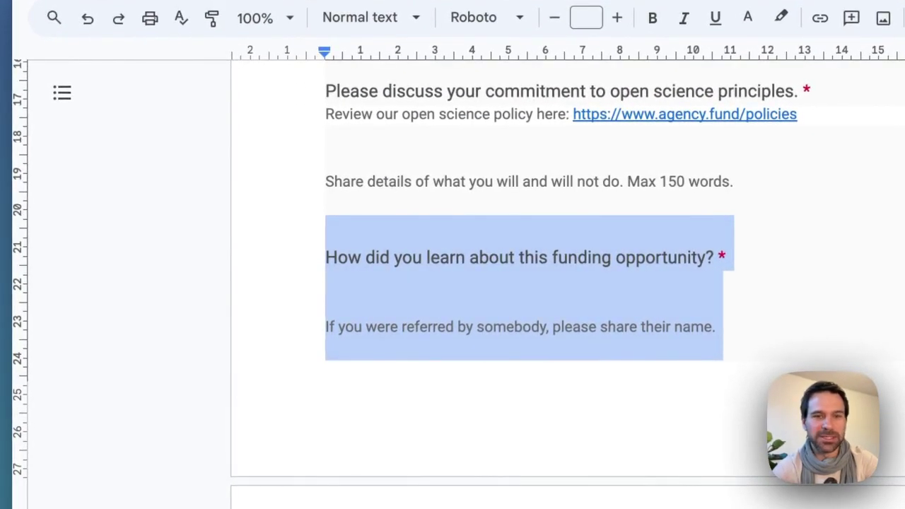
{"action": "key", "text": "BackSpace"}
{"action": "scroll", "coordinate": [452, 283], "scroll_direction": "up", "scroll_amount": 3}
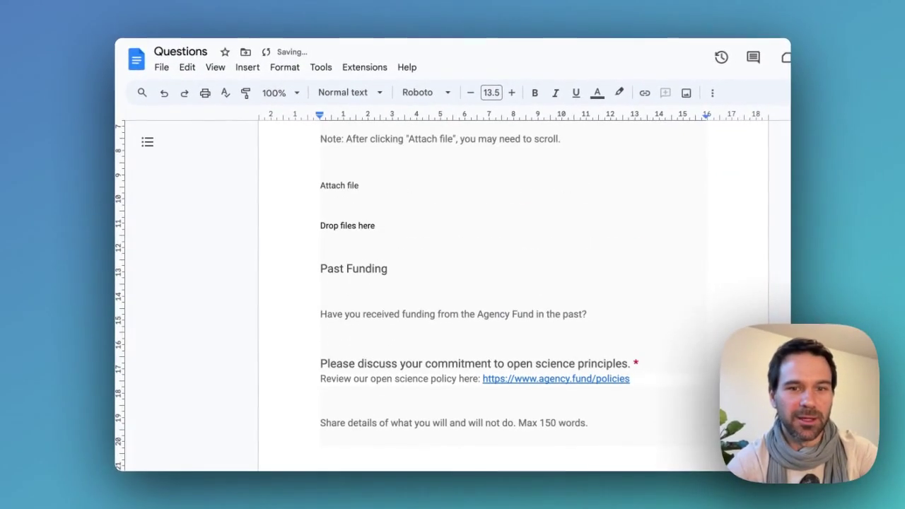
- Delete the text from "You cannot save an incomplete application." through the Project Website hint, keeping Executive summary
{"action": "scroll", "coordinate": [512, 297], "scroll_direction": "up", "scroll_amount": 20}
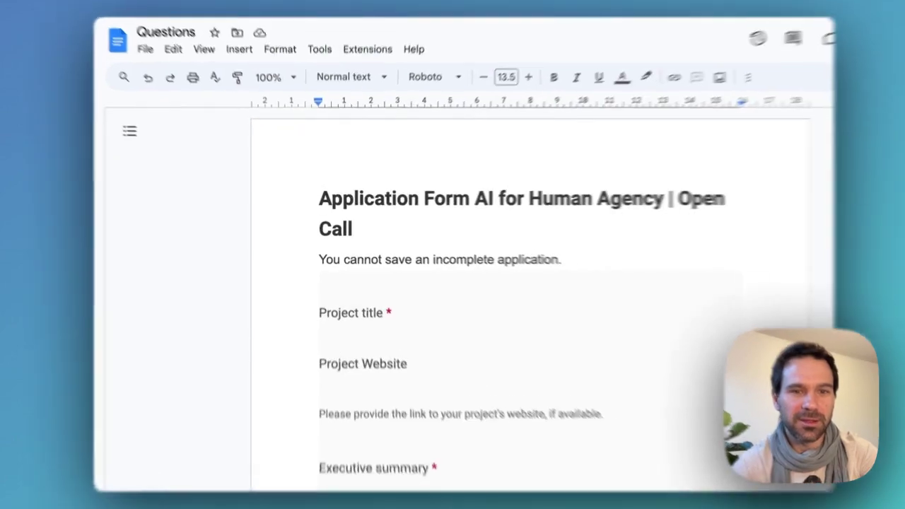
{"action": "left_click", "coordinate": [324, 260]}
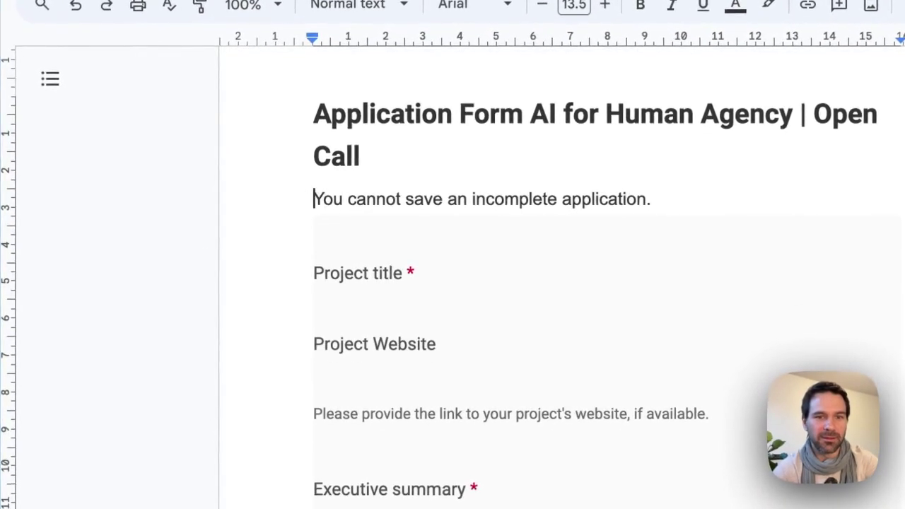
{"action": "scroll", "coordinate": [453, 283], "scroll_direction": "down", "scroll_amount": 5}
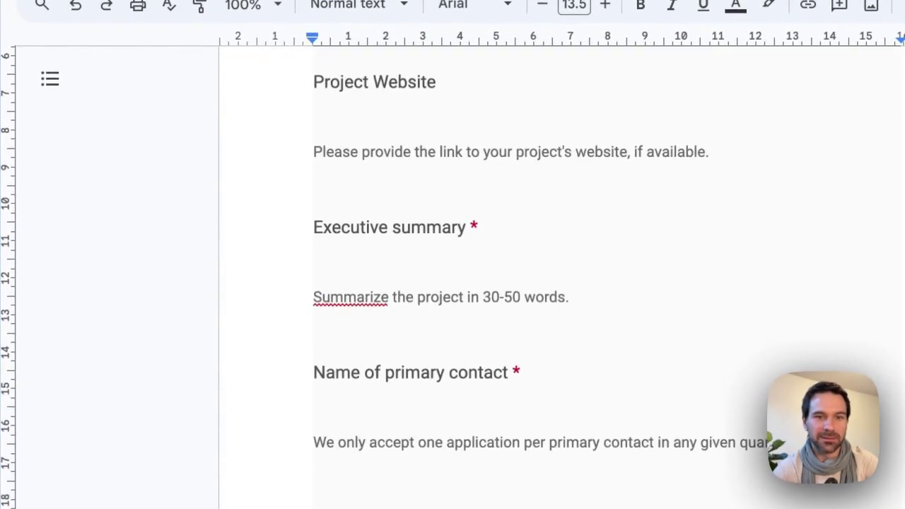
{"action": "left_click", "coordinate": [341, 227], "text": "shift"}
{"action": "key", "text": "BackSpace"}
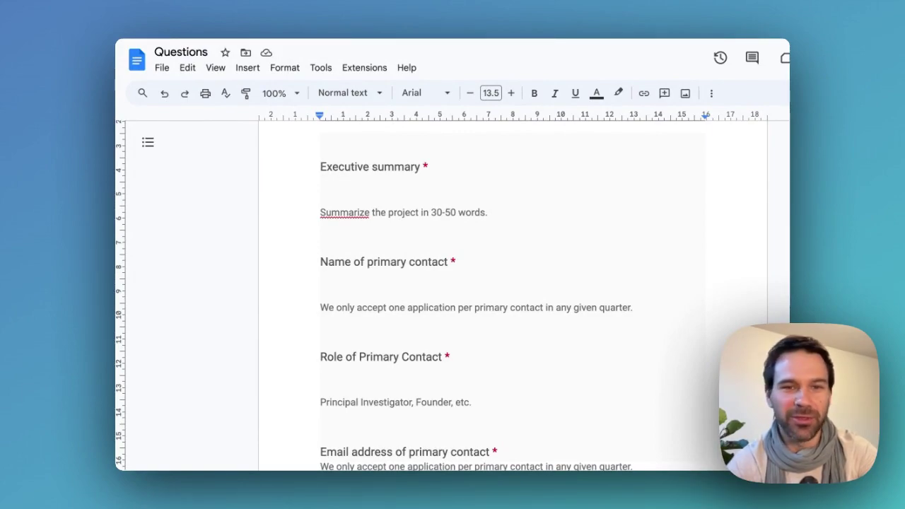
- Delete the questions from "Name of primary contact" through "Where is the applicant organization headquartered?"
{"action": "scroll", "coordinate": [513, 295], "scroll_direction": "down", "scroll_amount": 2}
{"action": "left_click", "coordinate": [321, 202]}
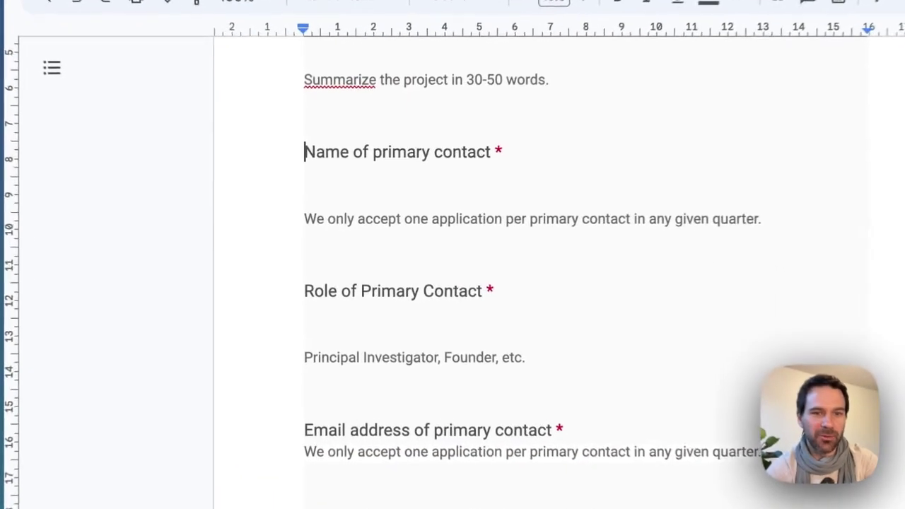
{"action": "scroll", "coordinate": [513, 295], "scroll_direction": "down", "scroll_amount": 1}
{"action": "scroll", "coordinate": [513, 296], "scroll_direction": "down", "scroll_amount": 3}
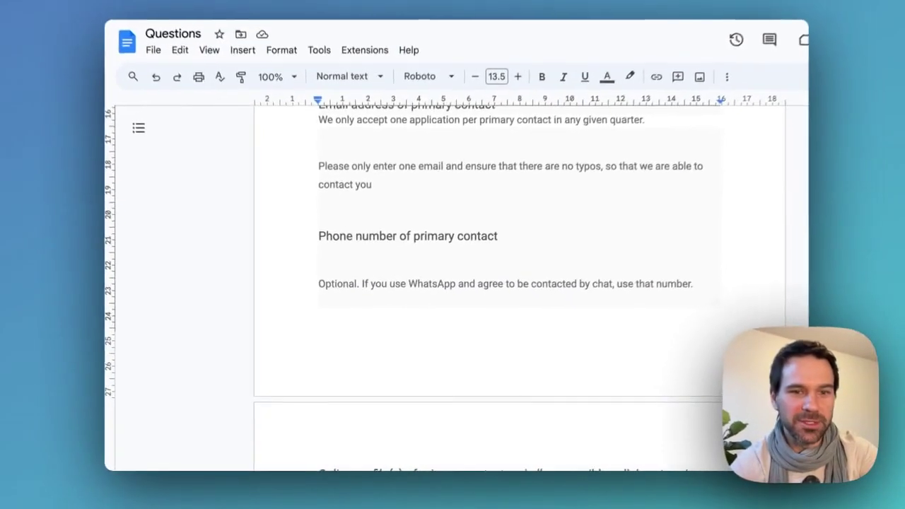
{"action": "scroll", "coordinate": [477, 282], "scroll_direction": "down", "scroll_amount": 2}
{"action": "scroll", "coordinate": [477, 282], "scroll_direction": "down", "scroll_amount": 1}
{"action": "scroll", "coordinate": [477, 283], "scroll_direction": "down", "scroll_amount": 2}
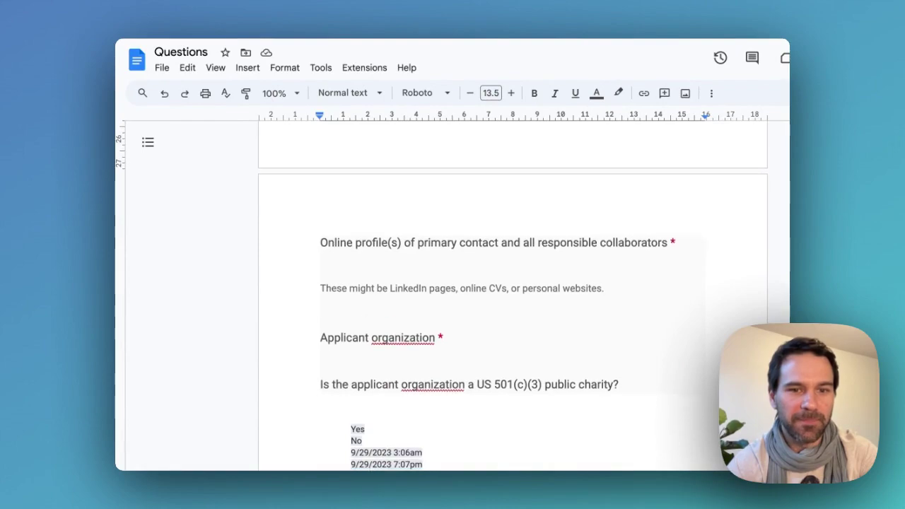
{"action": "scroll", "coordinate": [478, 283], "scroll_direction": "down", "scroll_amount": 4}
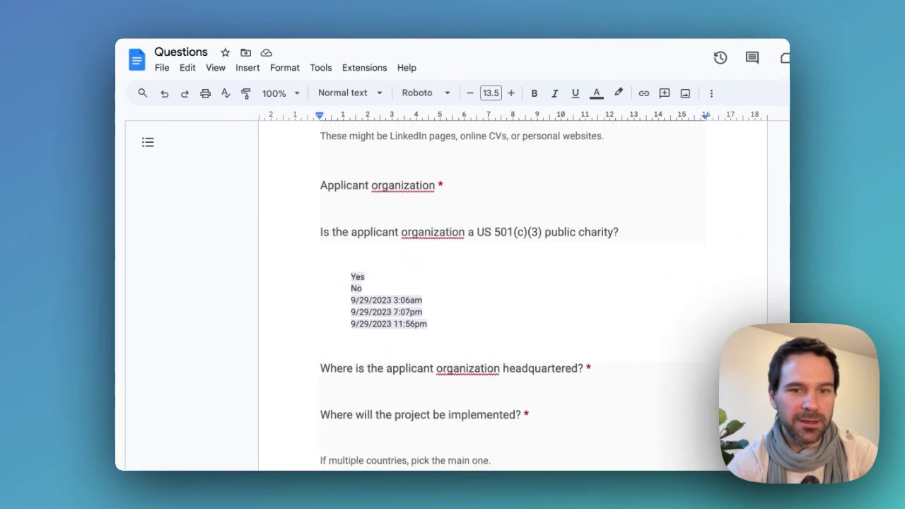
{"action": "scroll", "coordinate": [477, 283], "scroll_direction": "down", "scroll_amount": 3}
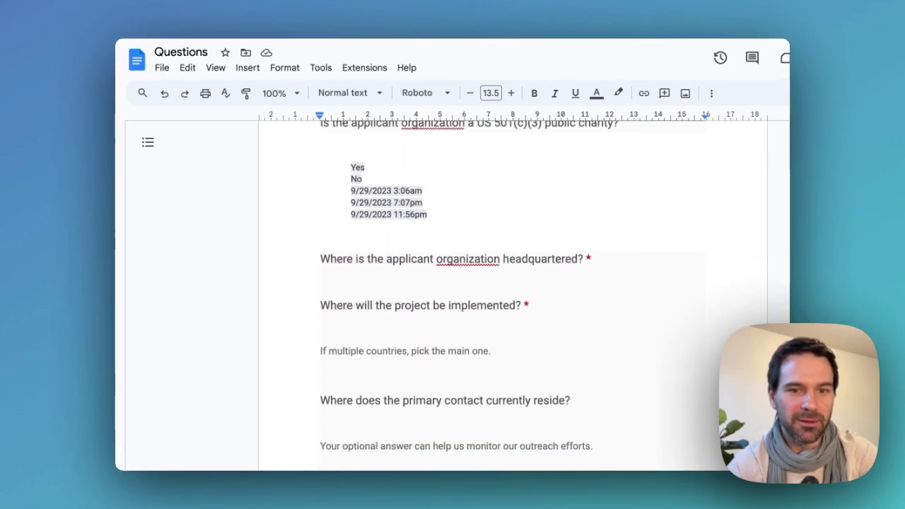
{"action": "key", "text": "shift+Up"}
{"action": "key", "text": "shift+Up"}
{"action": "key", "text": "shift+Up"}
{"action": "key", "text": "shift+Up"}
{"action": "key", "text": "shift+Up"}
{"action": "key", "text": "shift+Up"}
{"action": "key", "text": "shift+Up"}
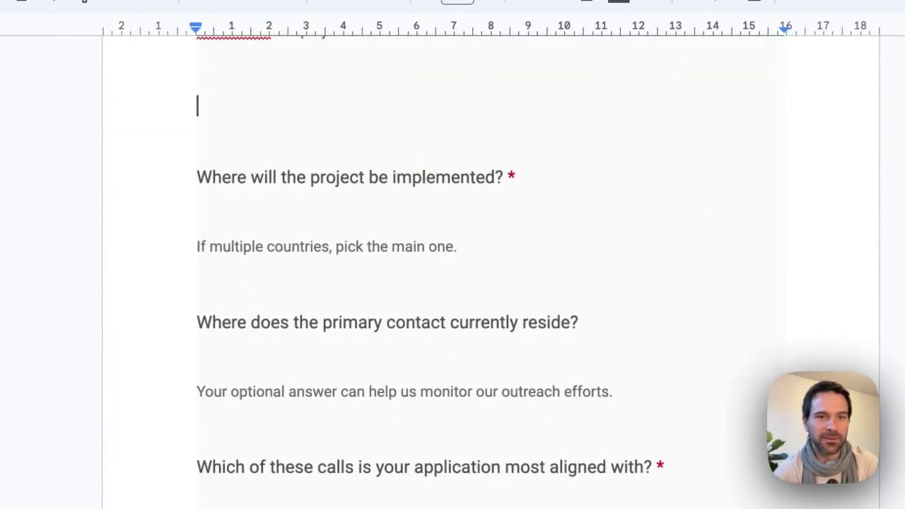
- Review the remaining questions, examining the guidance text under "How might you measure impact, on what, for whom?"
{"action": "scroll", "coordinate": [452, 283], "scroll_direction": "down", "scroll_amount": 15}
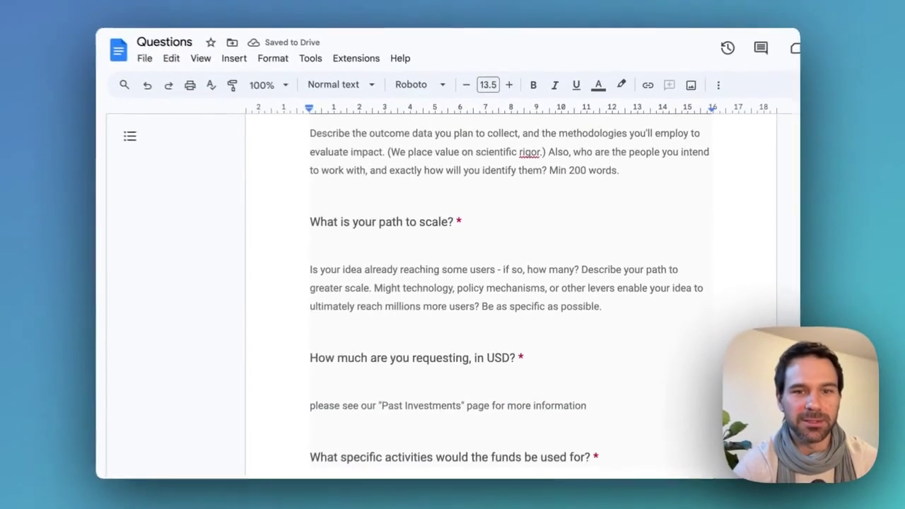
{"action": "scroll", "coordinate": [453, 290], "scroll_direction": "down", "scroll_amount": 4}
{"action": "scroll", "coordinate": [452, 290], "scroll_direction": "down", "scroll_amount": 1}
{"action": "scroll", "coordinate": [453, 290], "scroll_direction": "up", "scroll_amount": 5}
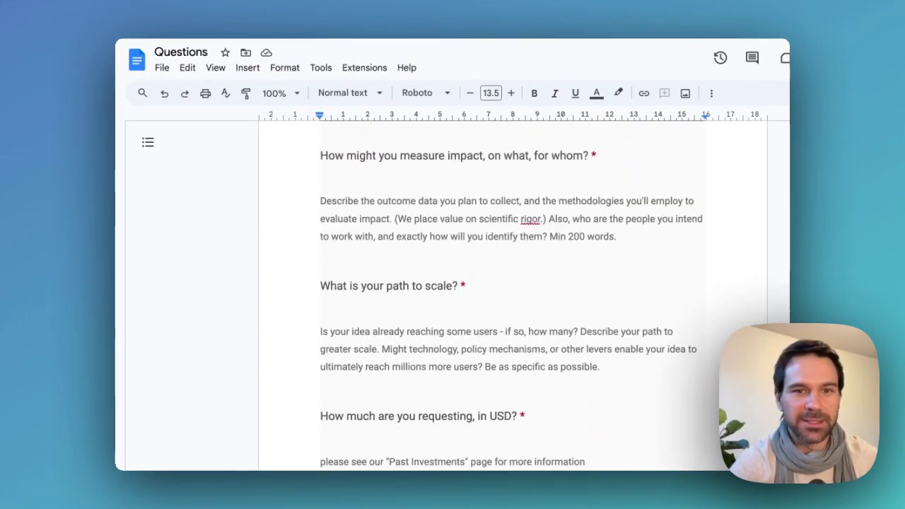
{"action": "scroll", "coordinate": [513, 290], "scroll_direction": "up", "scroll_amount": 2}
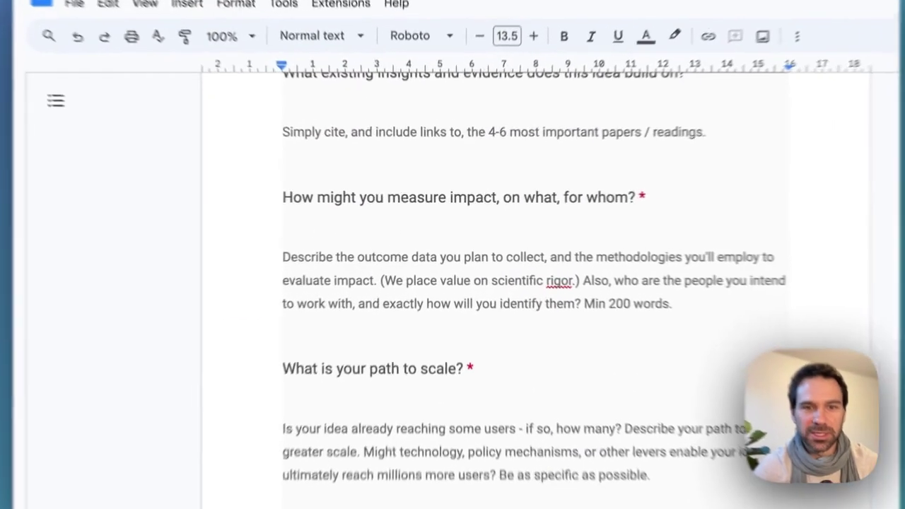
{"action": "left_click", "coordinate": [342, 262]}
{"action": "left_click_drag", "start_coordinate": [617, 297], "coordinate": [327, 261]}
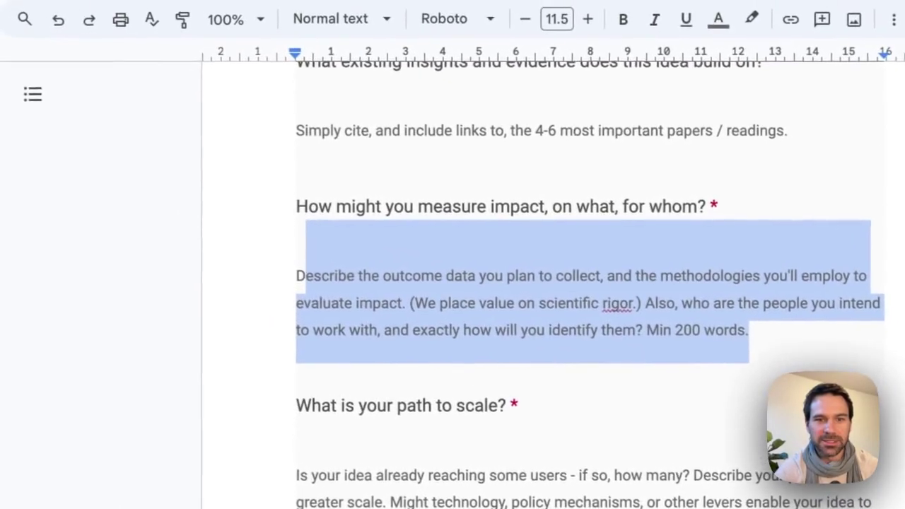
{"action": "left_click", "coordinate": [328, 258]}
{"action": "scroll", "coordinate": [328, 258], "scroll_direction": "up", "scroll_amount": 20}
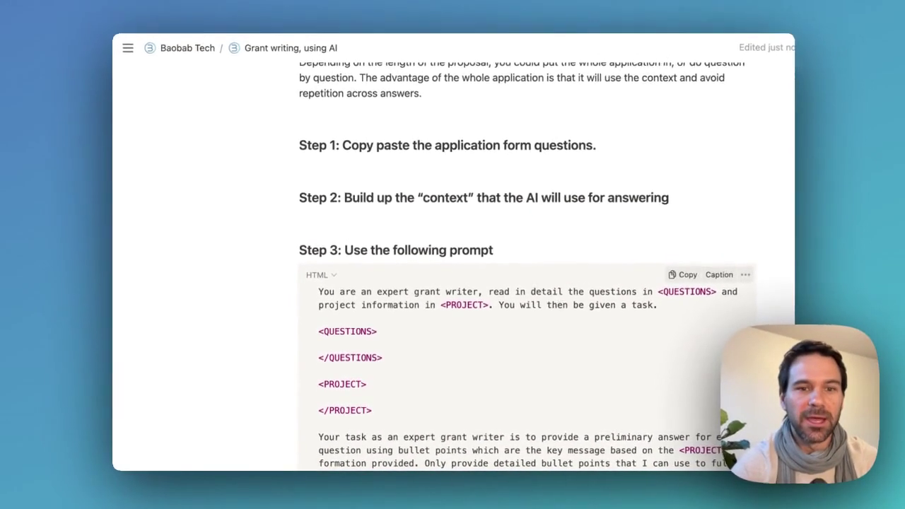
- In the "Grant writing, using AI" page's prompt, write "... paste questions here ..." between the QUESTIONS tags
{"action": "scroll", "coordinate": [524, 318], "scroll_direction": "down", "scroll_amount": 1}
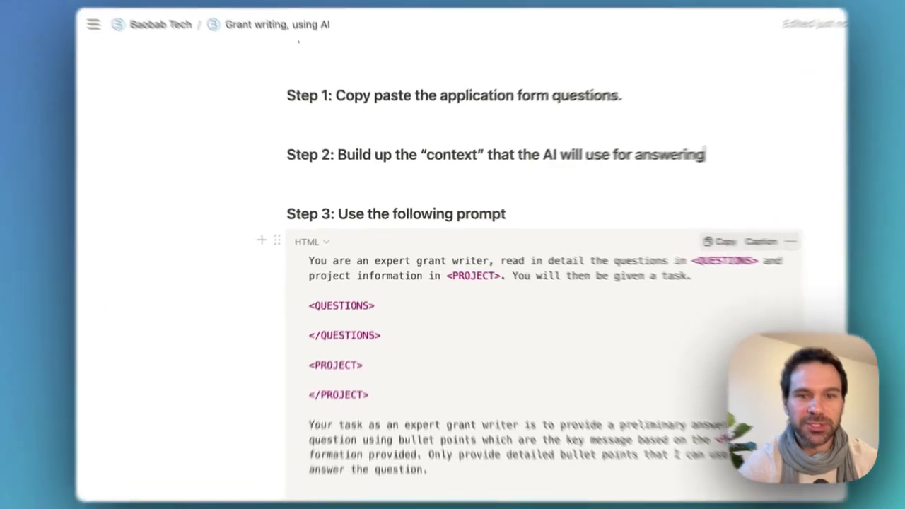
{"action": "left_click_drag", "start_coordinate": [319, 260], "coordinate": [654, 273]}
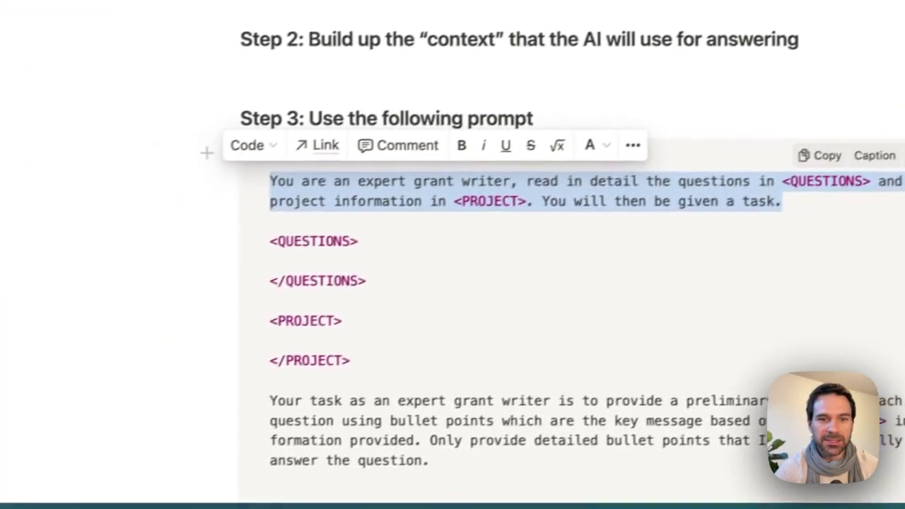
{"action": "left_click", "coordinate": [161, 306]}
{"action": "left_click", "coordinate": [161, 386]}
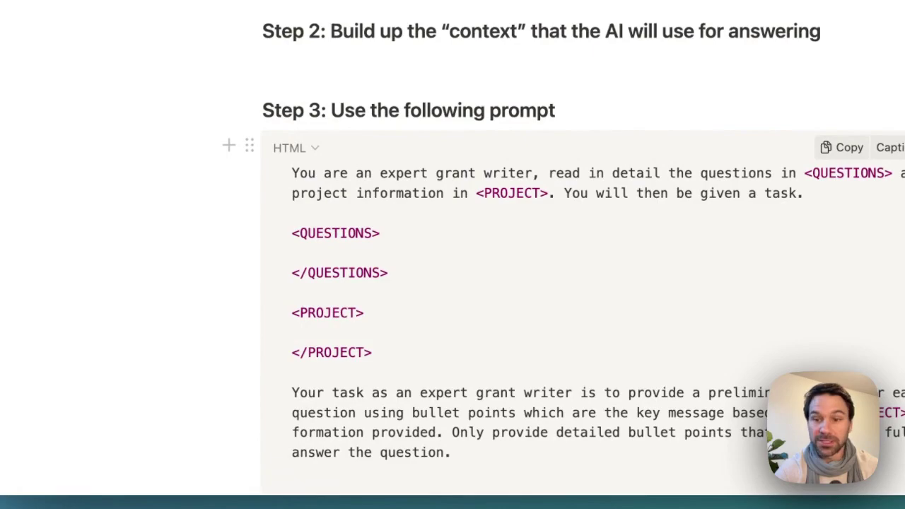
{"action": "type", "text": "..."}
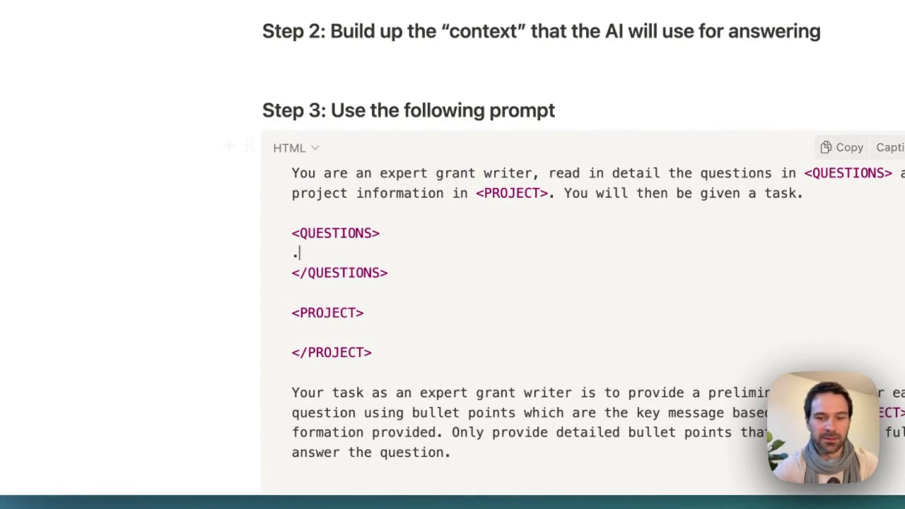
{"action": "type", "text": " paste w"}
{"action": "key", "text": "BackSpace"}
{"action": "type", "text": "questions here "}
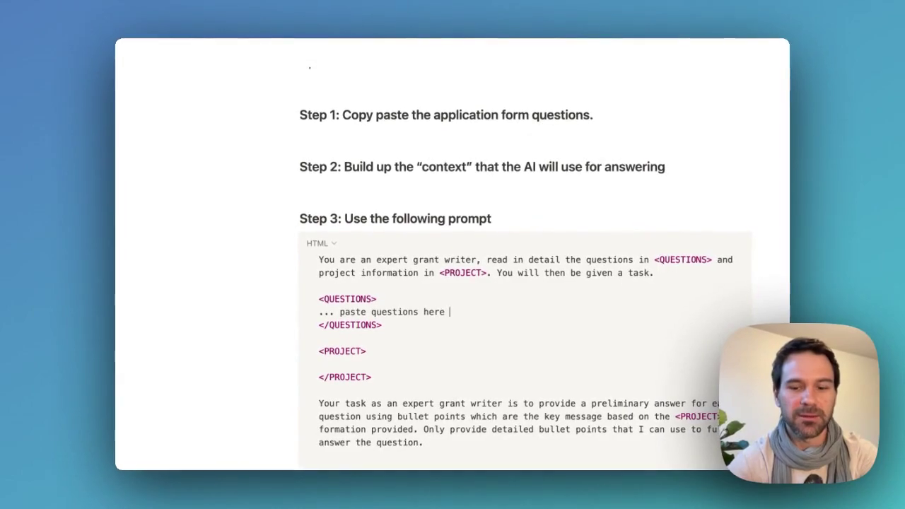
{"action": "type", "text": "..."}
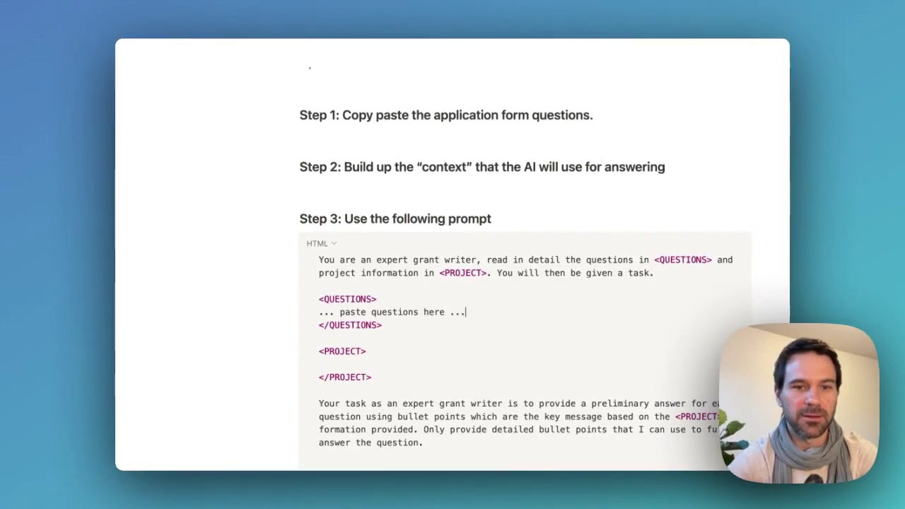
- Write ".. paste our project info..." between the PROJECT tags of the Step 3 prompt
{"action": "left_click", "coordinate": [325, 364]}
{"action": "type", "text": "."}
{"action": "type", "text": ". paste"}
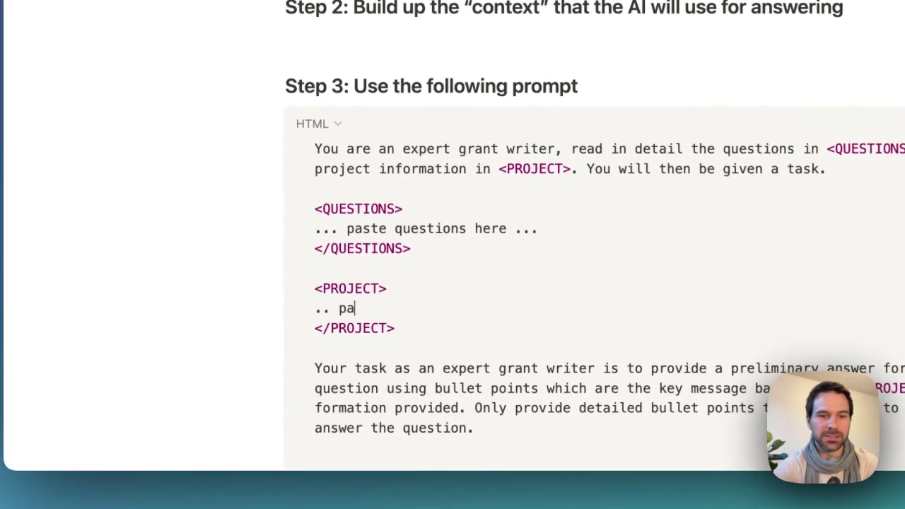
{"action": "type", "text": " our pojrec"}
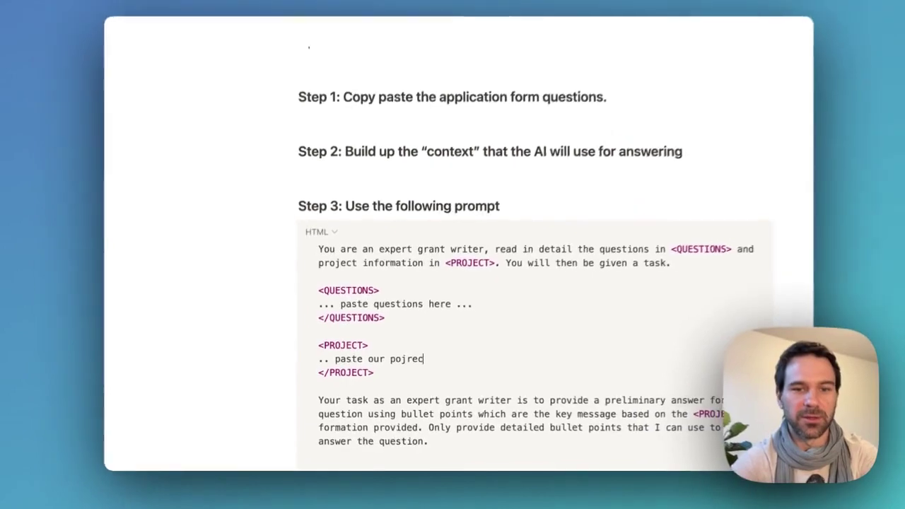
{"action": "key", "text": "BackSpace"}
{"action": "key", "text": "BackSpace"}
{"action": "key", "text": "BackSpace"}
{"action": "type", "text": "ect"}
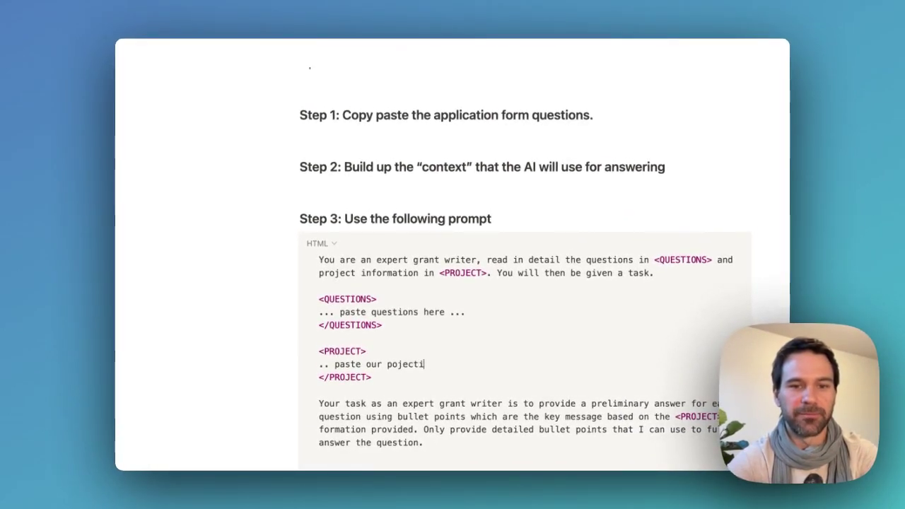
{"action": "type", "text": " info..."}
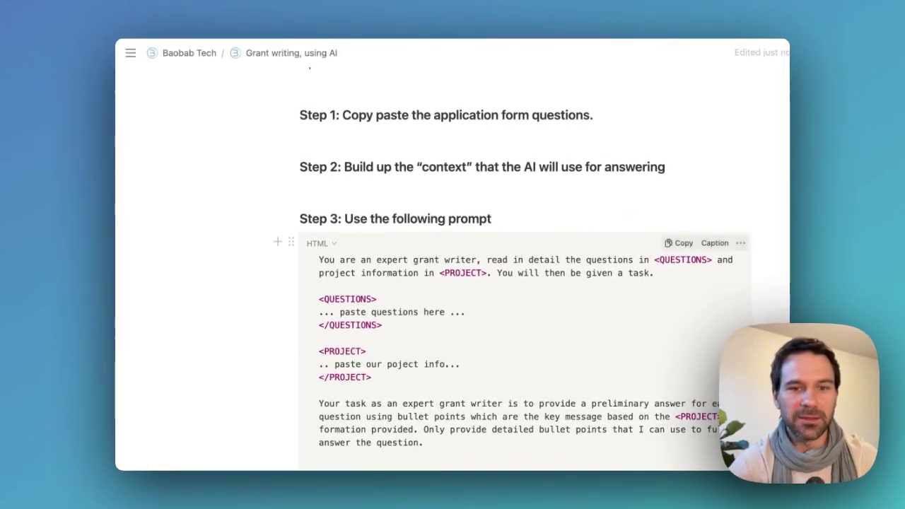
{"action": "left_click", "coordinate": [392, 364]}
{"action": "type", "text": "r"}
- Examine the Tool #1 prompt and the Step 3 prompt's QUESTIONS block, PROJECT block and closing task paragraph
{"action": "scroll", "coordinate": [576, 283], "scroll_direction": "up", "scroll_amount": 10}
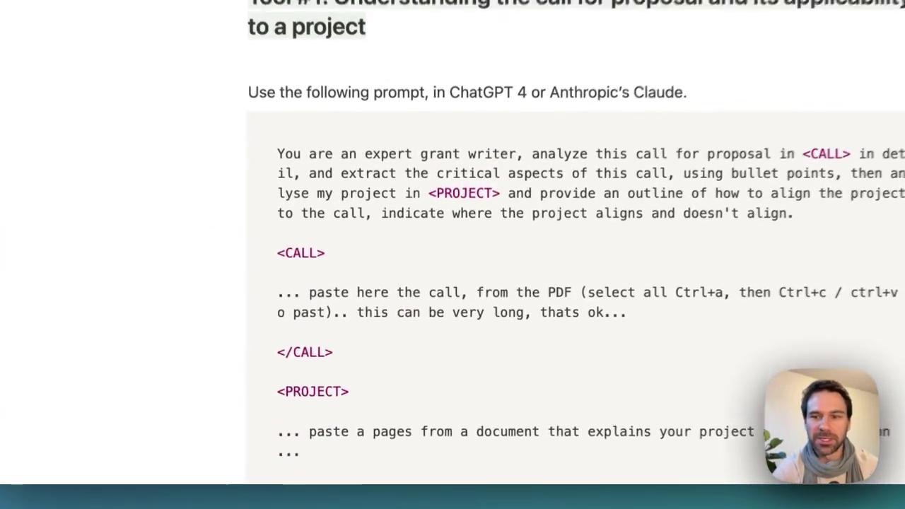
{"action": "scroll", "coordinate": [452, 283], "scroll_direction": "down", "scroll_amount": 10}
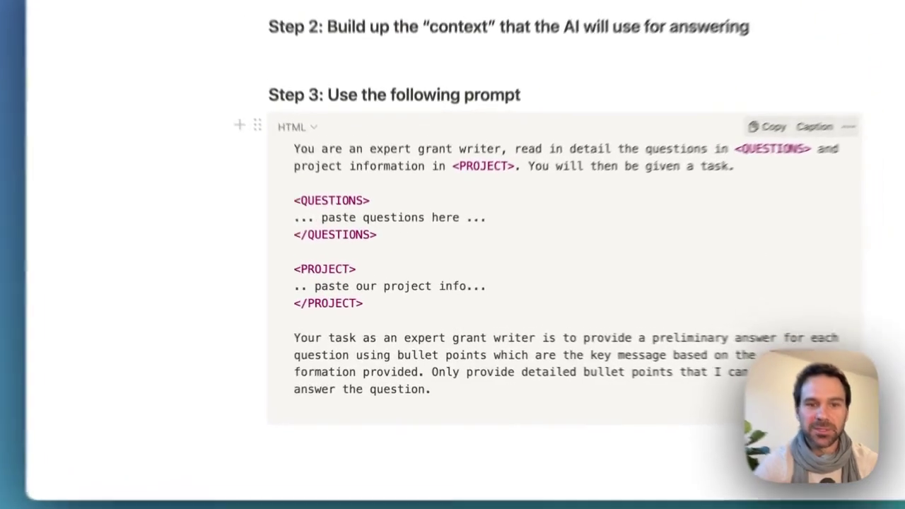
{"action": "left_click_drag", "start_coordinate": [372, 321], "coordinate": [318, 243]}
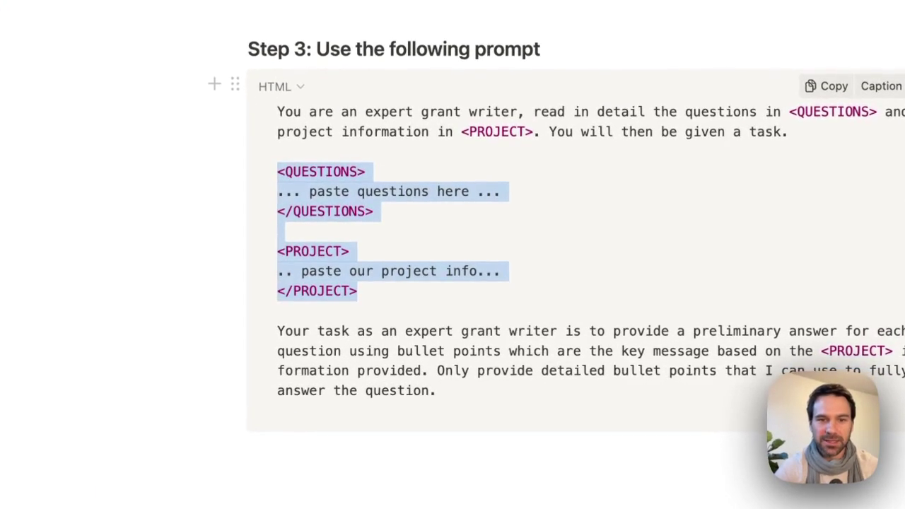
{"action": "left_click_drag", "start_coordinate": [437, 391], "coordinate": [277, 331]}
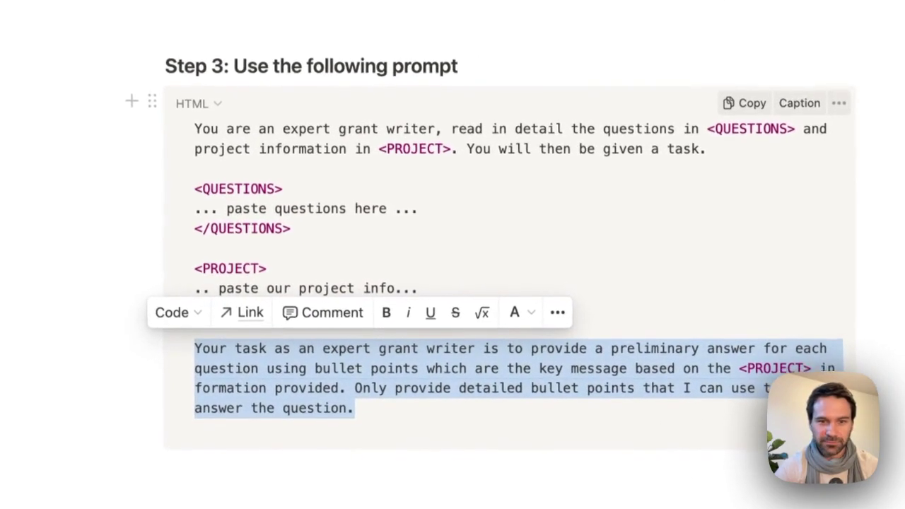
{"action": "left_click", "coordinate": [440, 391]}
{"action": "left_click", "coordinate": [707, 138]}
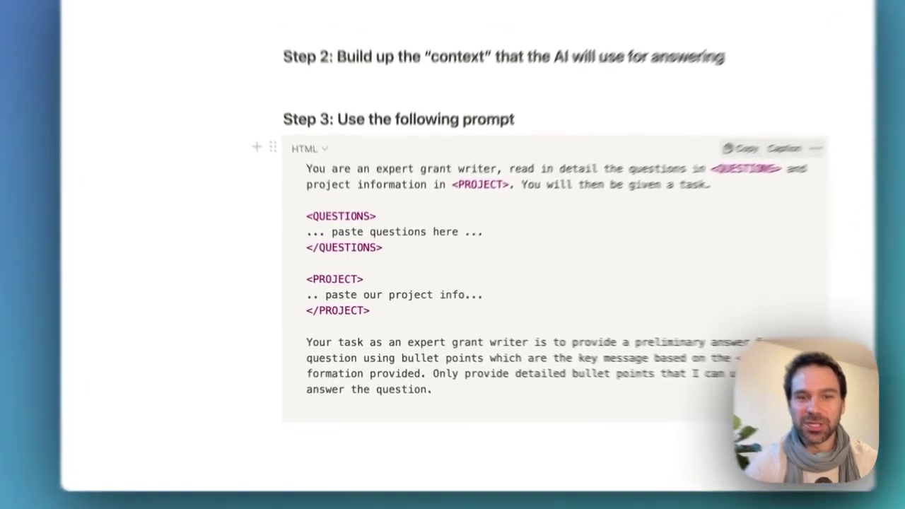
{"action": "left_click_drag", "start_coordinate": [424, 387], "coordinate": [319, 347]}
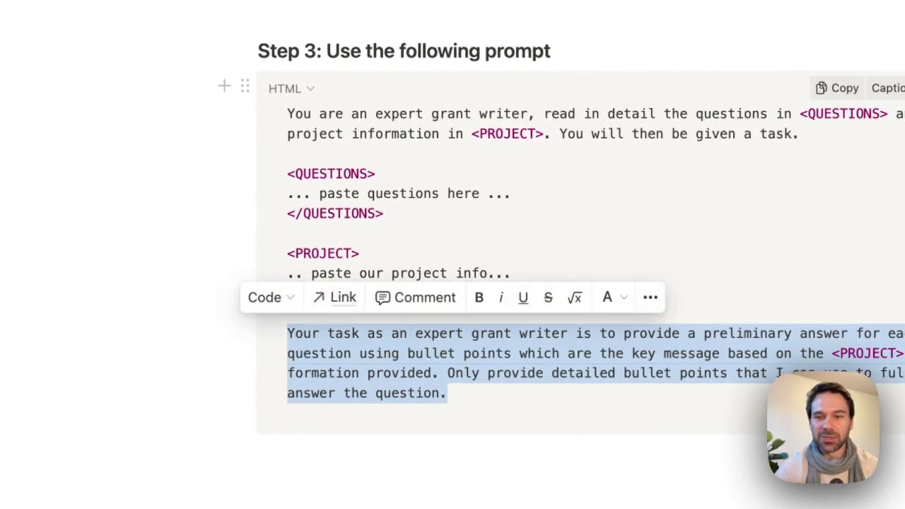
{"action": "left_click", "coordinate": [448, 393]}
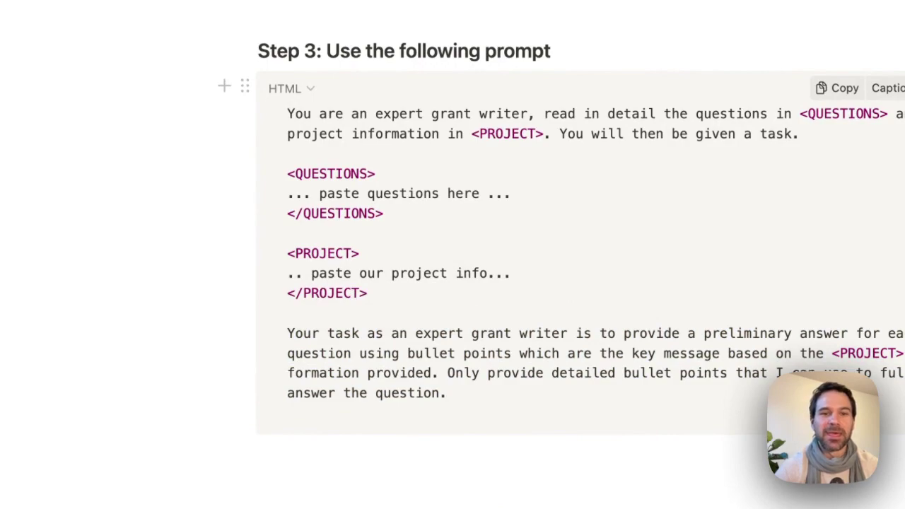
{"action": "left_click_drag", "start_coordinate": [368, 293], "coordinate": [288, 174]}
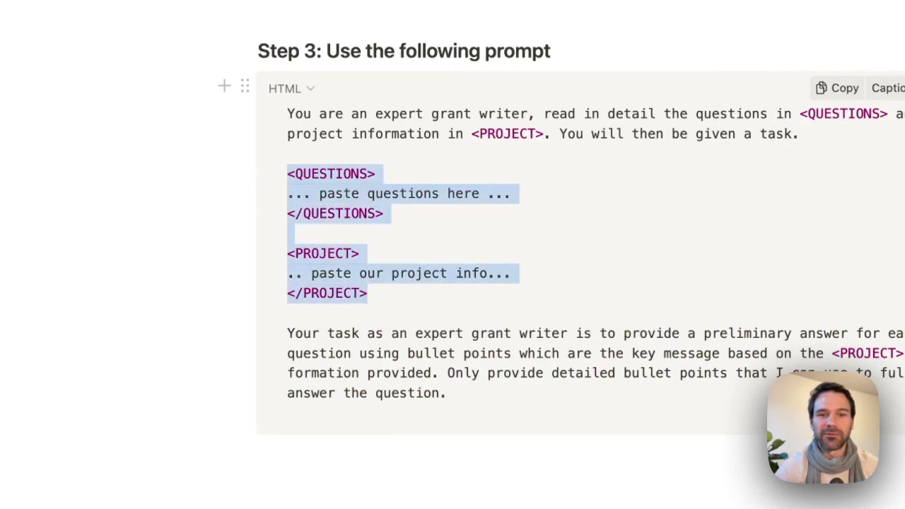
{"action": "left_click", "coordinate": [423, 273]}
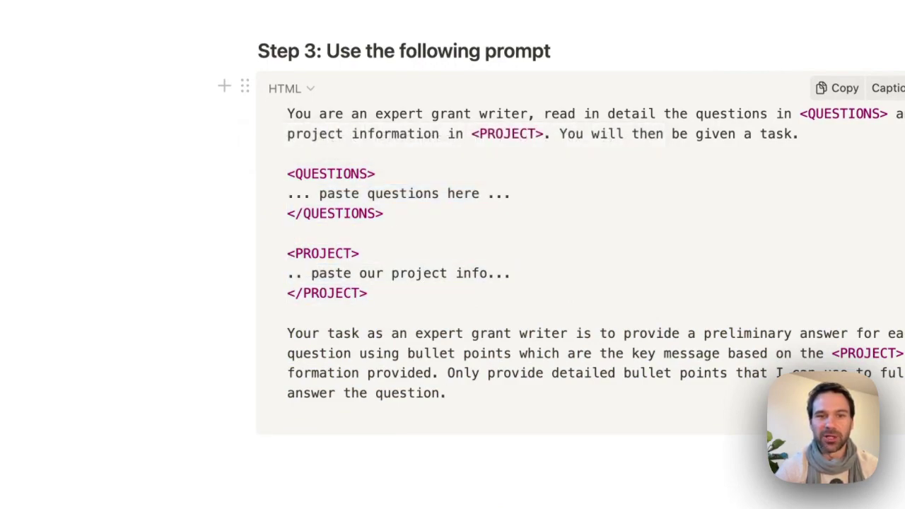
{"action": "left_click_drag", "start_coordinate": [304, 274], "coordinate": [511, 273]}
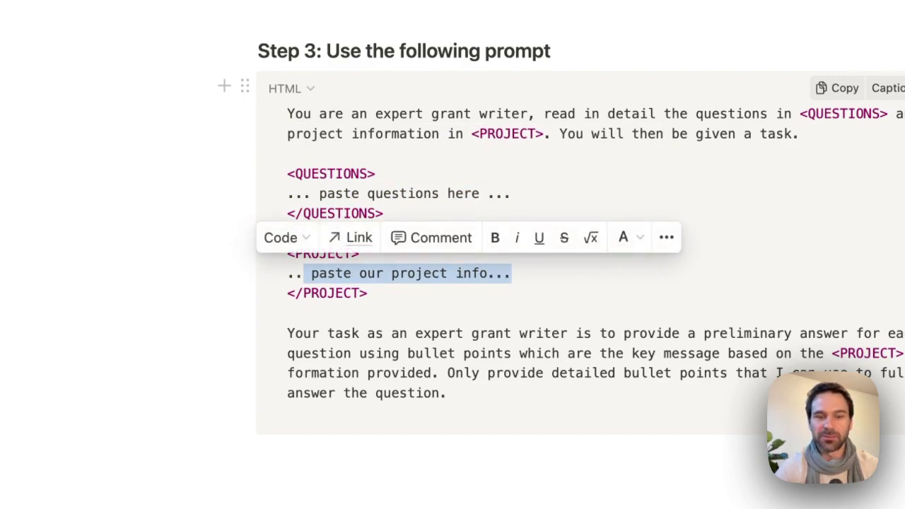
{"action": "left_click", "coordinate": [511, 274]}
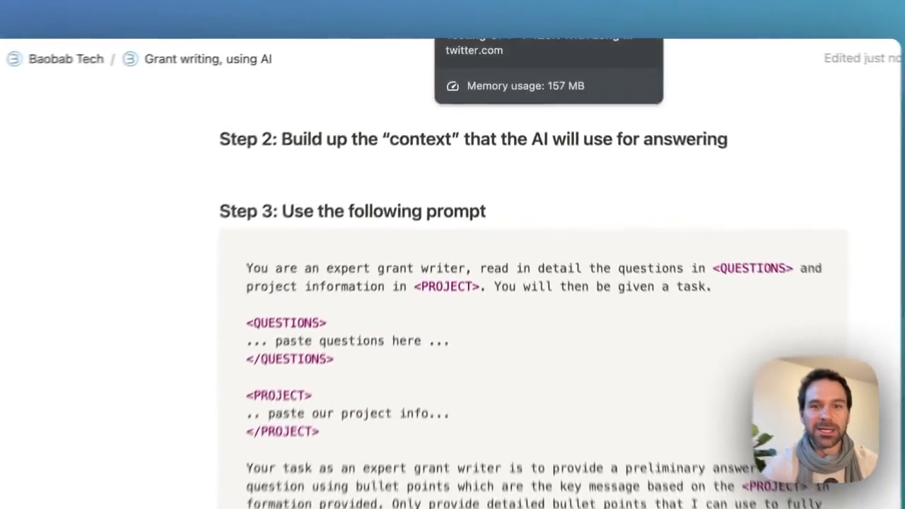
- Switch to the twitter.com page and examine the "Pressure Testing GPT-4 128K" needle-in-a-haystack chart
{"action": "left_click", "coordinate": [488, 24]}
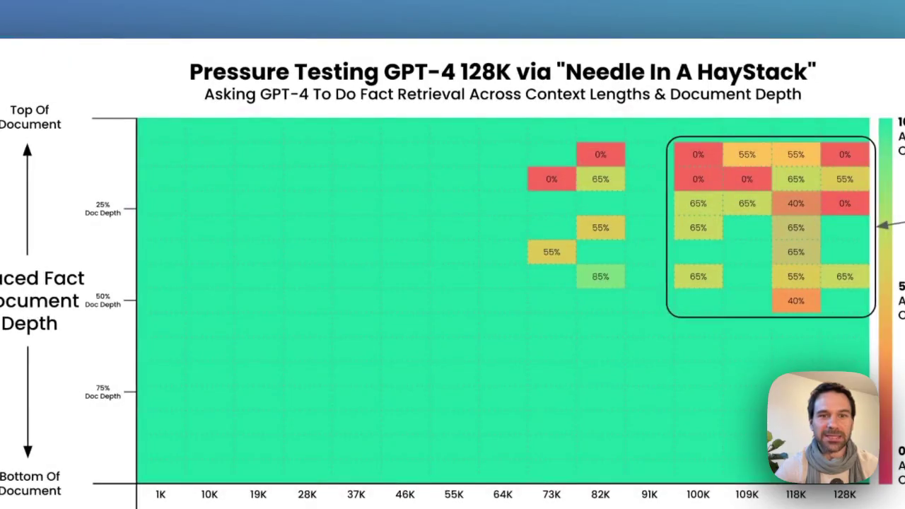
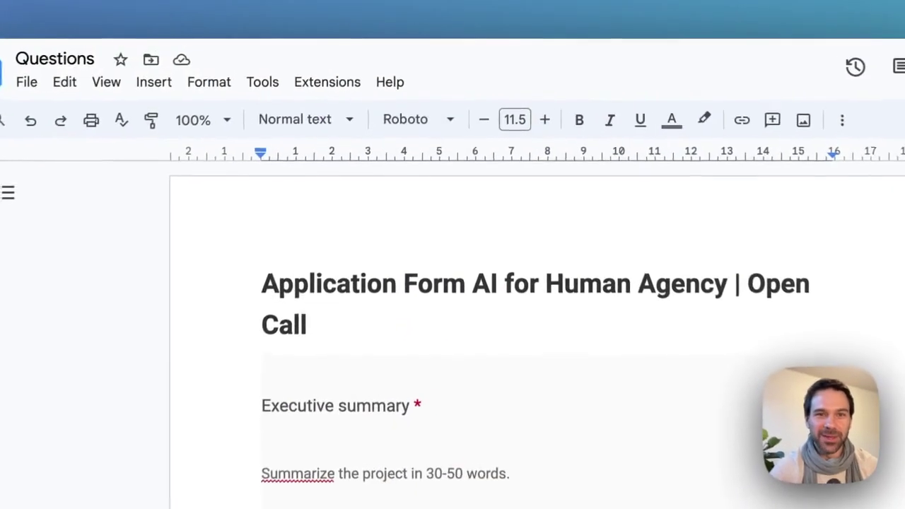
- Create a new blank document from the Questions document
{"action": "key", "text": "ctrl+alt+f"}
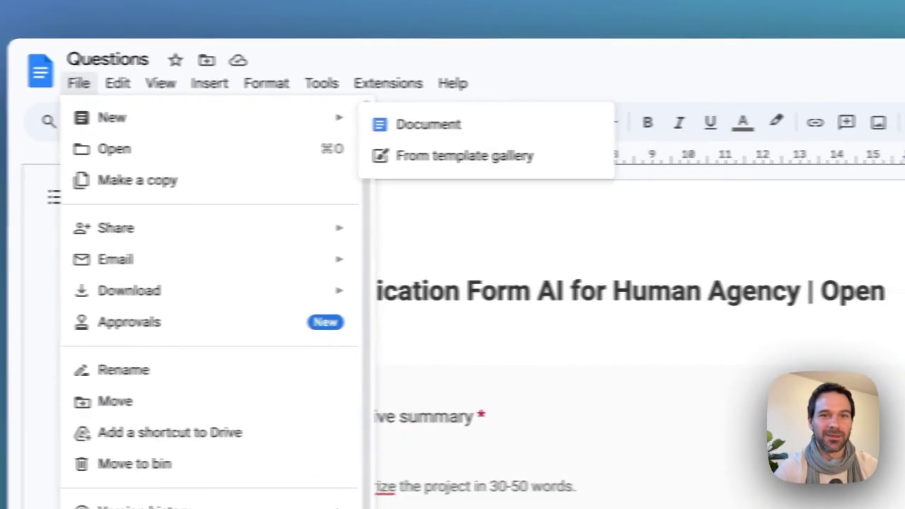
{"action": "mouse_move", "coordinate": [213, 117]}
{"action": "key", "text": "Return"}
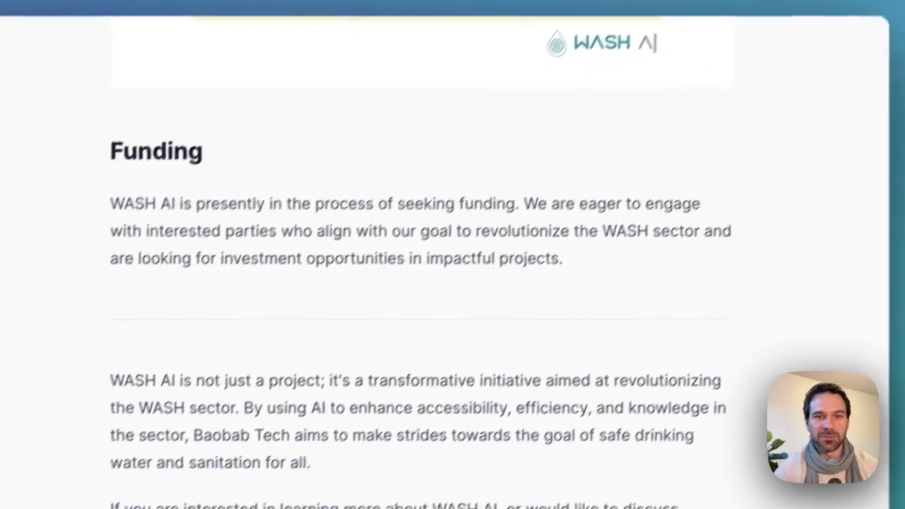
- Copy the whole WASH AI project web page and paste it into the new blank document
{"action": "scroll", "coordinate": [453, 255], "scroll_direction": "up", "scroll_amount": 20}
{"action": "key", "text": "super+a"}
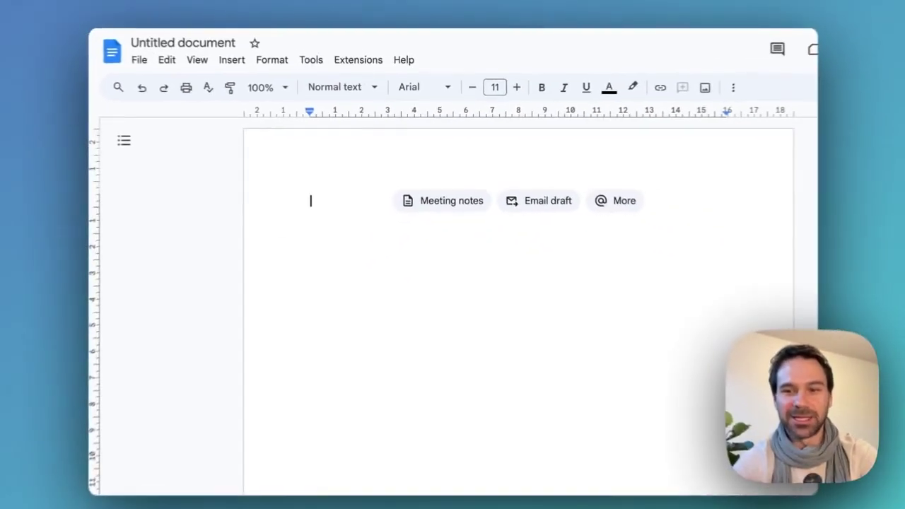
{"action": "key", "text": "ctrl+v"}
{"action": "scroll", "coordinate": [512, 297], "scroll_direction": "up", "scroll_amount": 20}
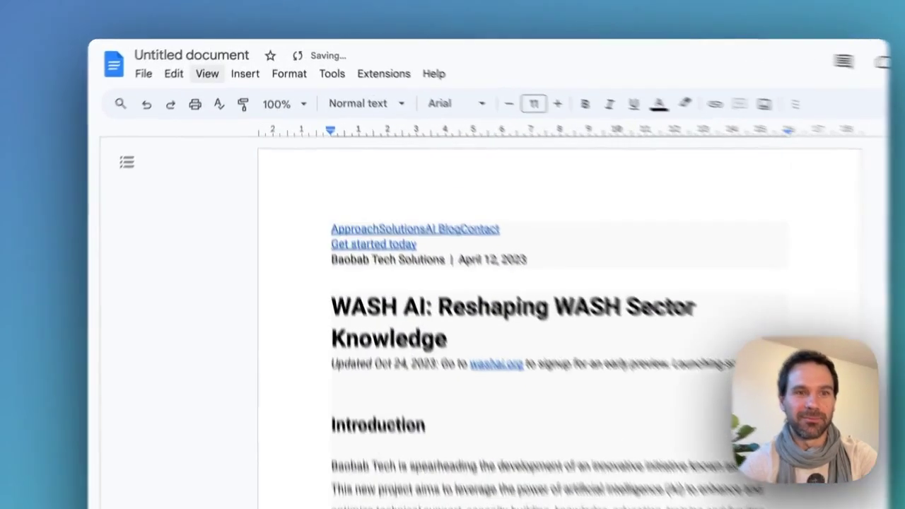
{"action": "left_click", "coordinate": [200, 55]}
{"action": "type", "text": "Po"}
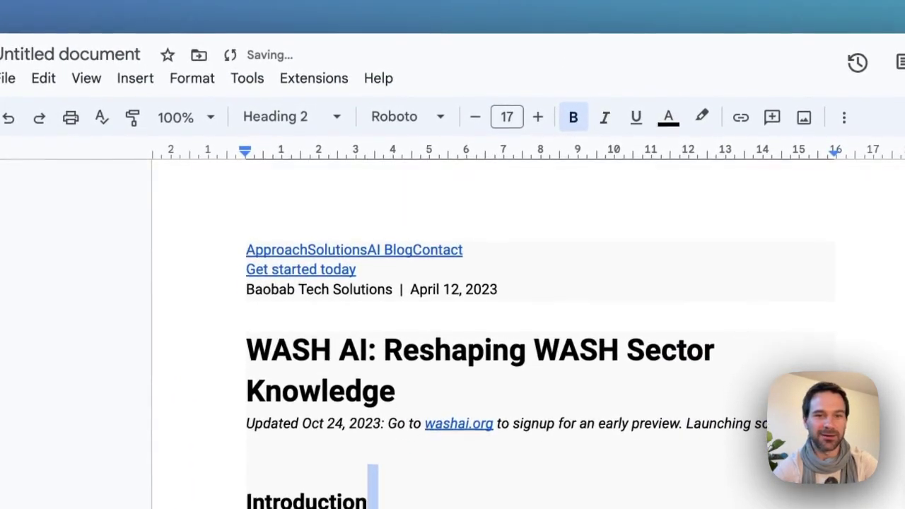
- Copy the whole Baobab Tech "Our Approach" web page and insert it above the WASH AI text in the document
{"action": "scroll", "coordinate": [537, 332], "scroll_direction": "down", "scroll_amount": 10}
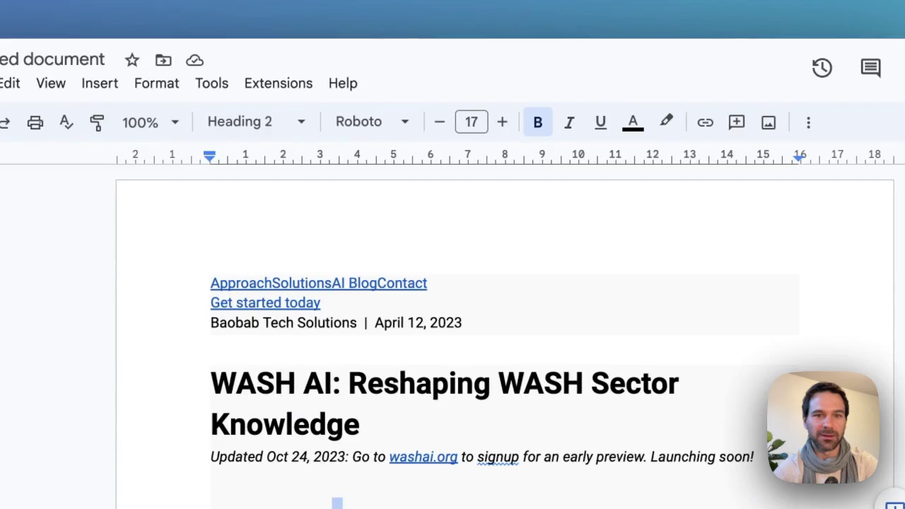
{"action": "scroll", "coordinate": [453, 325], "scroll_direction": "down", "scroll_amount": 20}
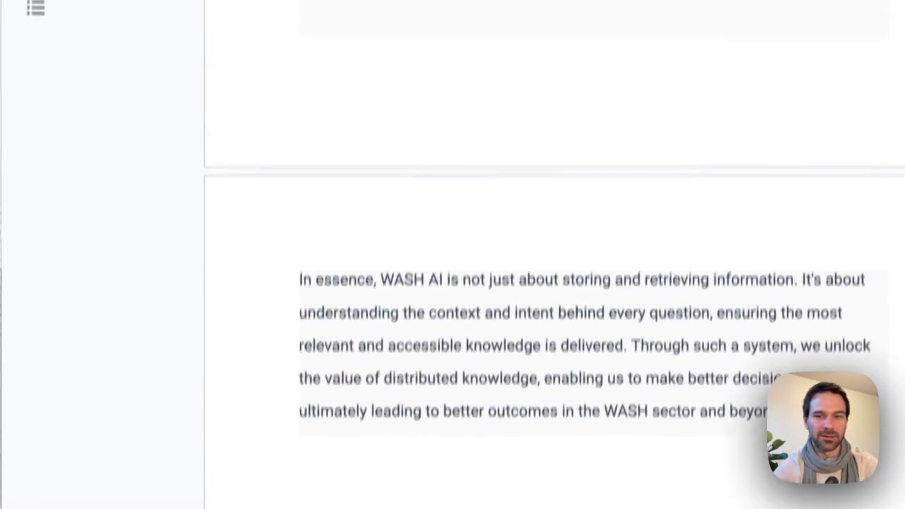
{"action": "scroll", "coordinate": [516, 282], "scroll_direction": "up", "scroll_amount": 20}
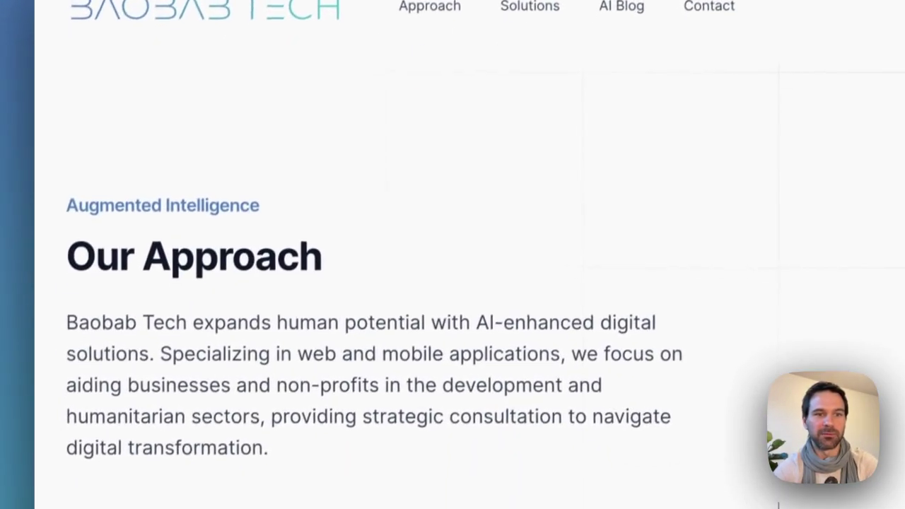
{"action": "scroll", "coordinate": [424, 282], "scroll_direction": "down", "scroll_amount": 8}
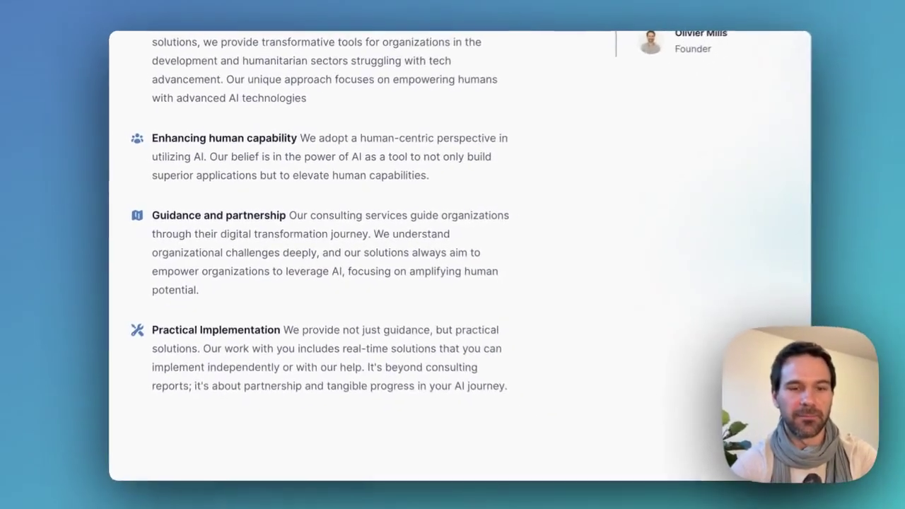
{"action": "key", "text": "super+a"}
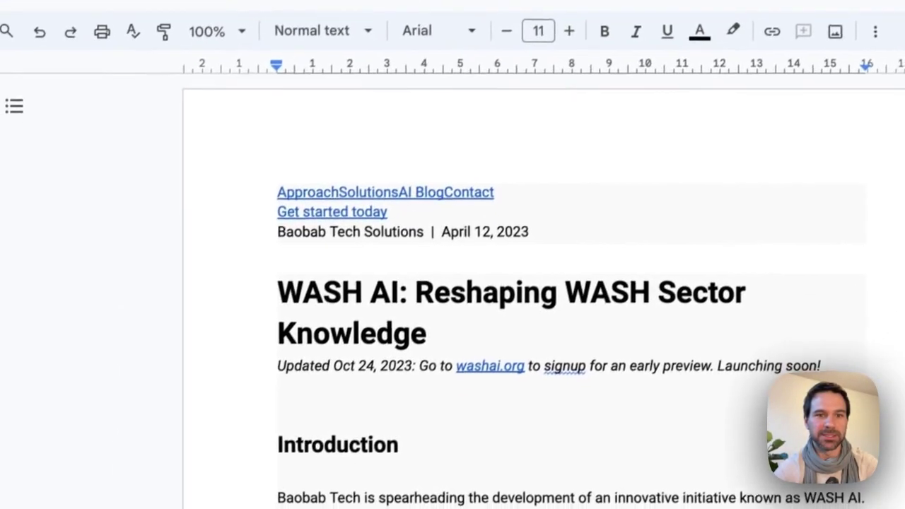
{"action": "left_click", "coordinate": [322, 185]}
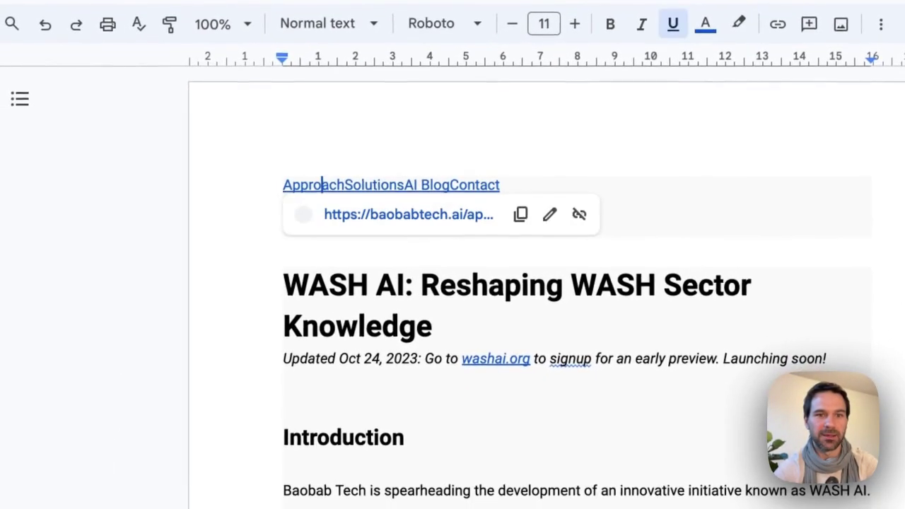
{"action": "key", "text": "super+Left"}
{"action": "key", "text": "Return"}
{"action": "key", "text": "Up"}
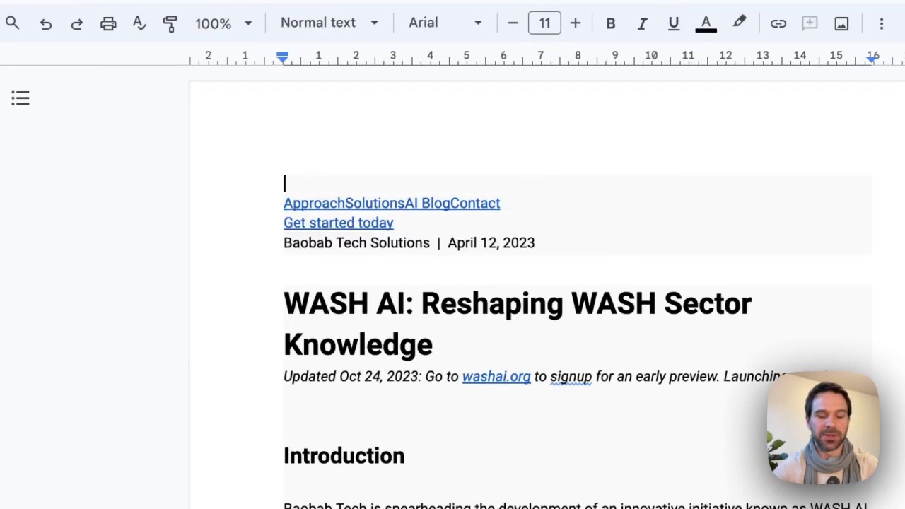
- Delete the portrait photo from the pasted "Our Approach" section
{"action": "scroll", "coordinate": [530, 283], "scroll_direction": "down", "scroll_amount": 15}
{"action": "scroll", "coordinate": [530, 283], "scroll_direction": "up", "scroll_amount": 15}
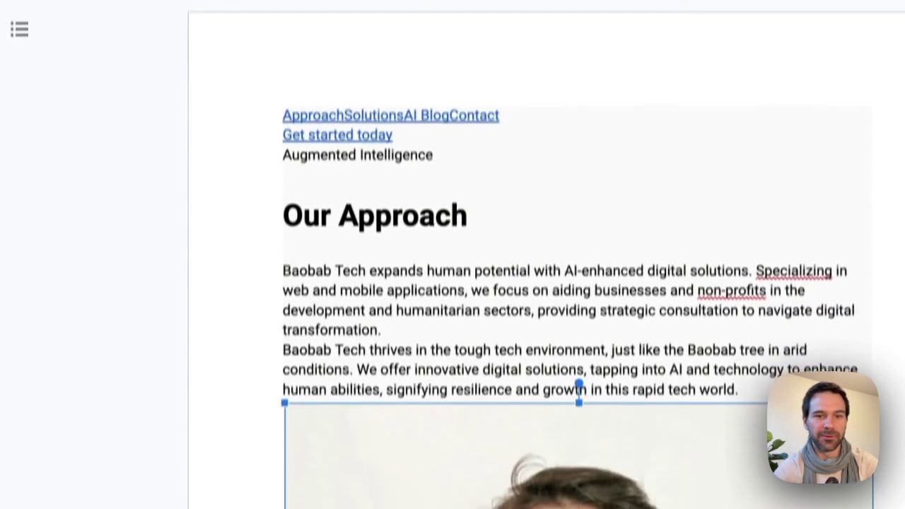
{"action": "key", "text": "Delete"}
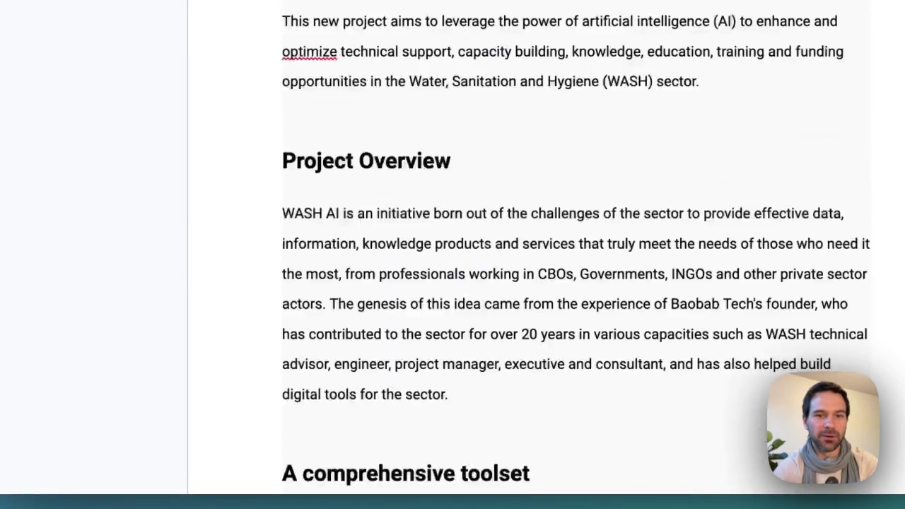
- Look through the WASH AI text in the combined document, including the Funding section and the WASH AI Roadmap image
{"action": "scroll", "coordinate": [495, 283], "scroll_direction": "down", "scroll_amount": 15}
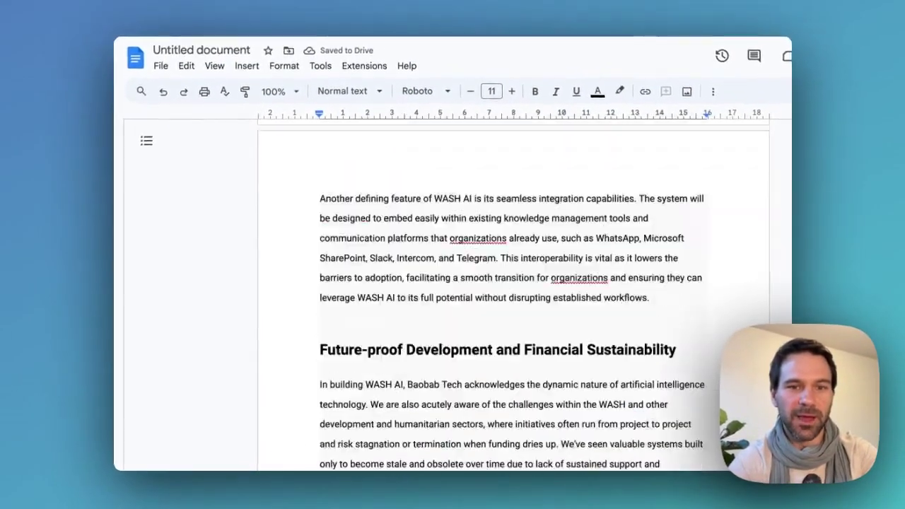
{"action": "scroll", "coordinate": [495, 283], "scroll_direction": "down", "scroll_amount": 15}
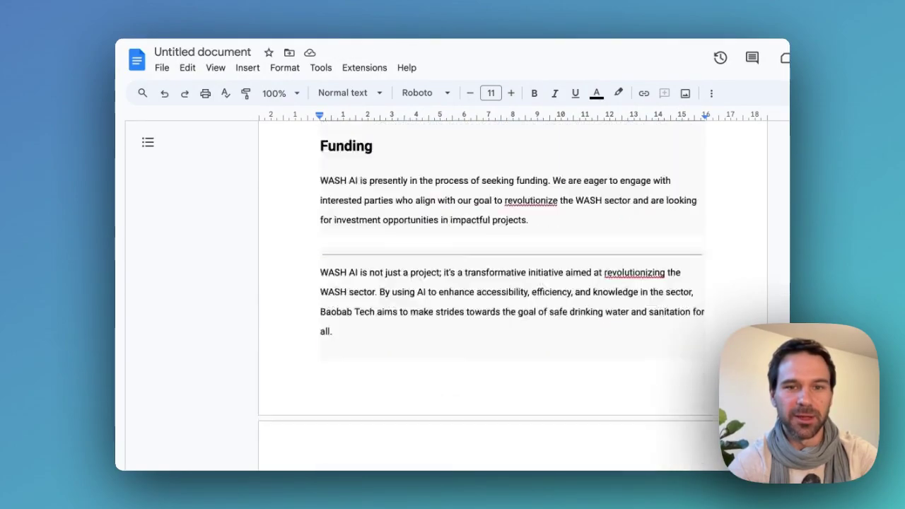
{"action": "scroll", "coordinate": [495, 283], "scroll_direction": "down", "scroll_amount": 5}
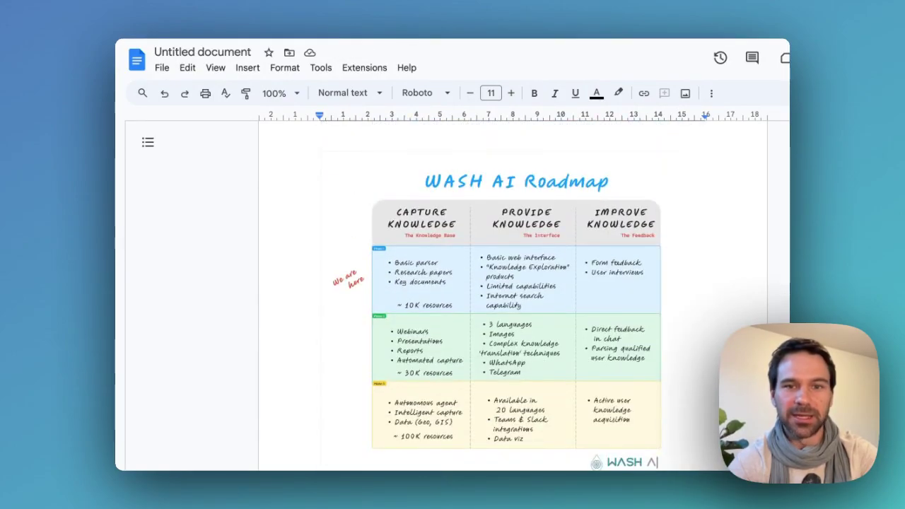
{"action": "scroll", "coordinate": [495, 283], "scroll_direction": "down", "scroll_amount": 10}
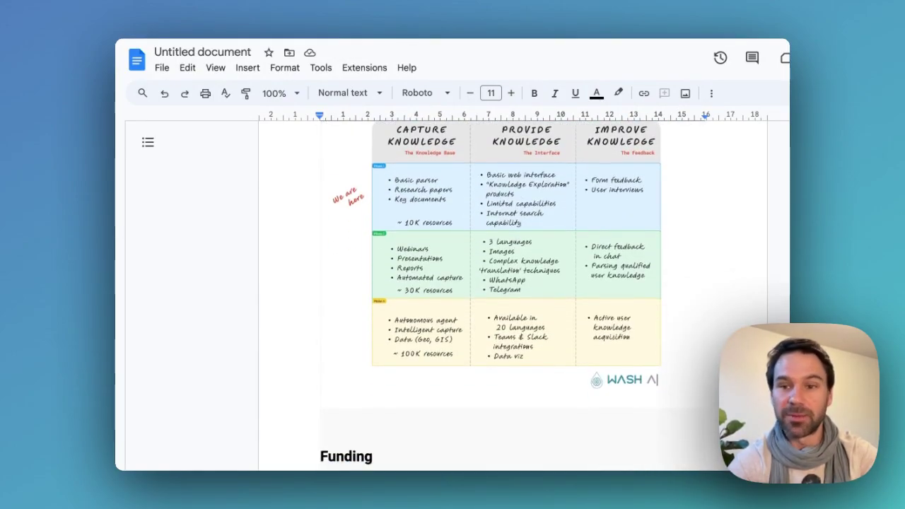
- Rename the combined document as "Project info"
{"action": "scroll", "coordinate": [495, 283], "scroll_direction": "down", "scroll_amount": 15}
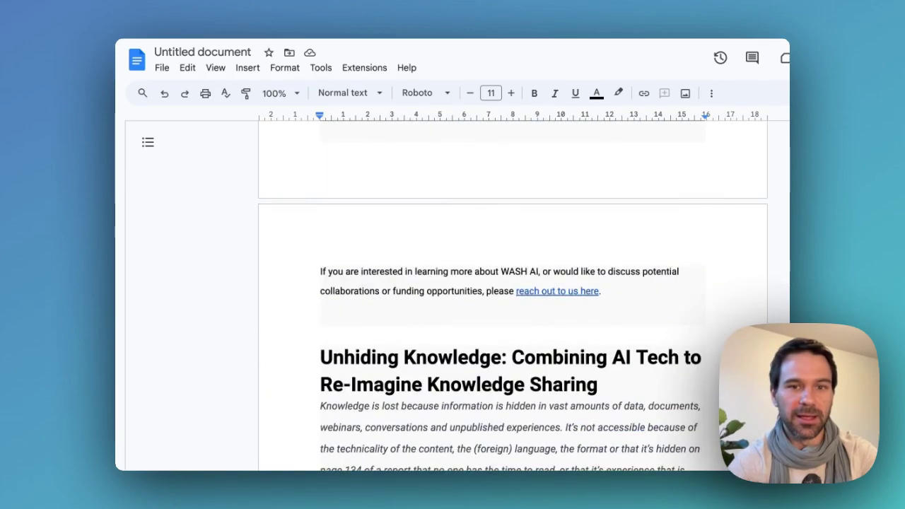
{"action": "scroll", "coordinate": [495, 283], "scroll_direction": "down", "scroll_amount": 5}
{"action": "scroll", "coordinate": [495, 283], "scroll_direction": "down", "scroll_amount": 10}
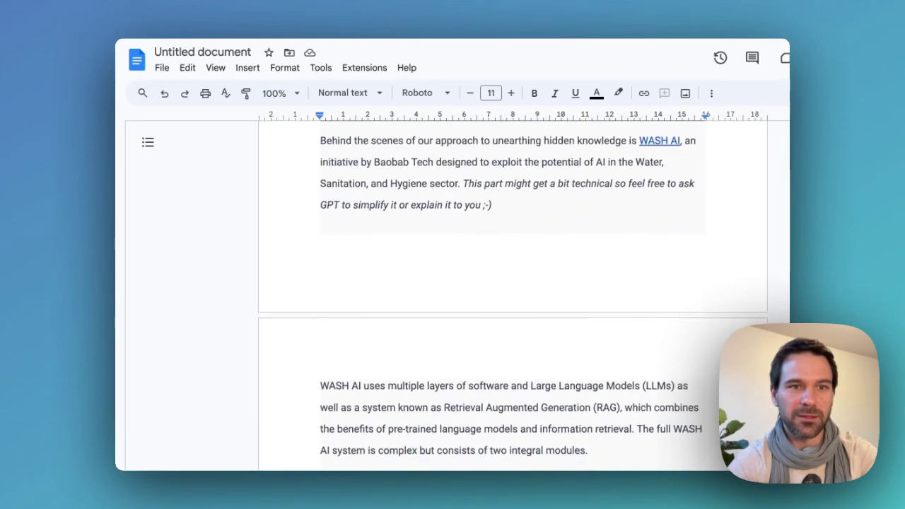
{"action": "left_click", "coordinate": [202, 52]}
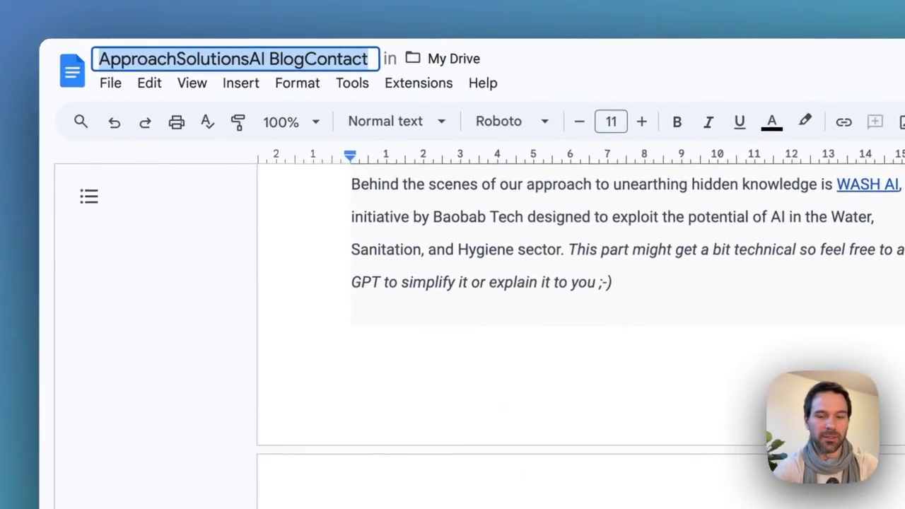
{"action": "type", "text": "Porject ino"}
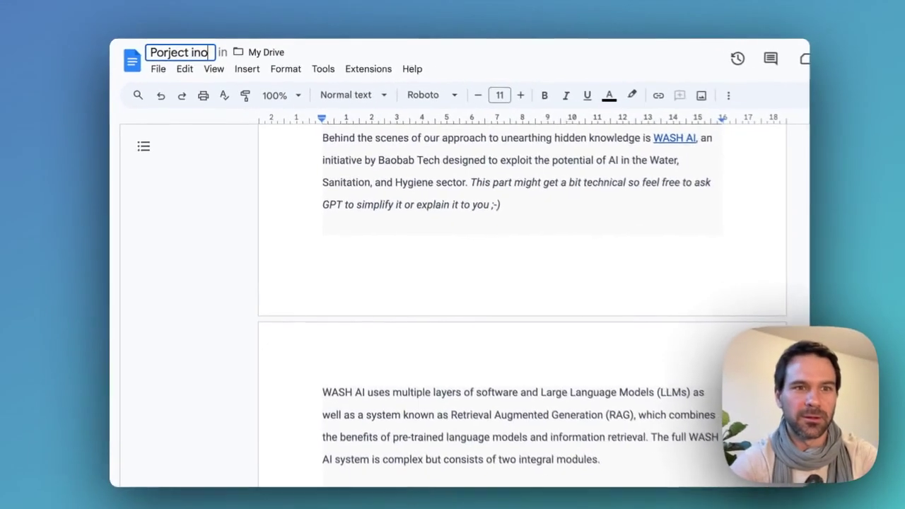
{"action": "key", "text": "BackSpace"}
{"action": "key", "text": "BackSpace"}
{"action": "key", "text": "BackSpace"}
{"action": "key", "text": "BackSpace"}
{"action": "key", "text": "BackSpace"}
{"action": "key", "text": "BackSpace"}
{"action": "key", "text": "BackSpace"}
{"action": "key", "text": "BackSpace"}
{"action": "key", "text": "BackSpace"}
{"action": "key", "text": "BackSpace"}
{"action": "type", "text": "roject info"}
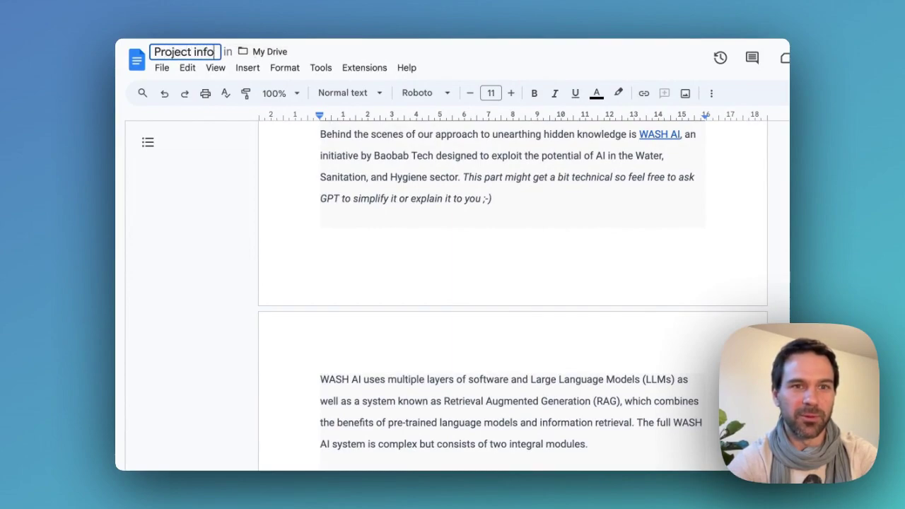
{"action": "key", "text": "Return"}
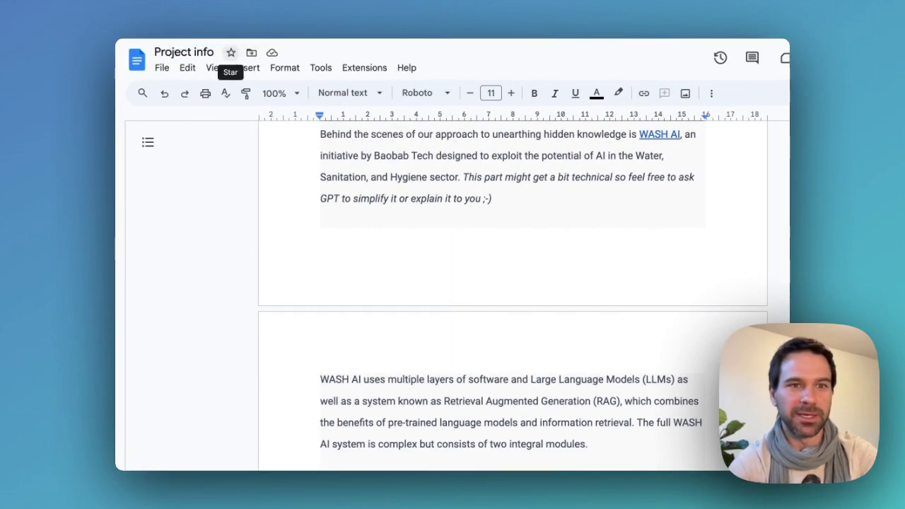
- Insert several blank lines at the very start of the document, above the "ApproachSolutionsAI BlogContact" link line
{"action": "scroll", "coordinate": [513, 297], "scroll_direction": "down", "scroll_amount": 15}
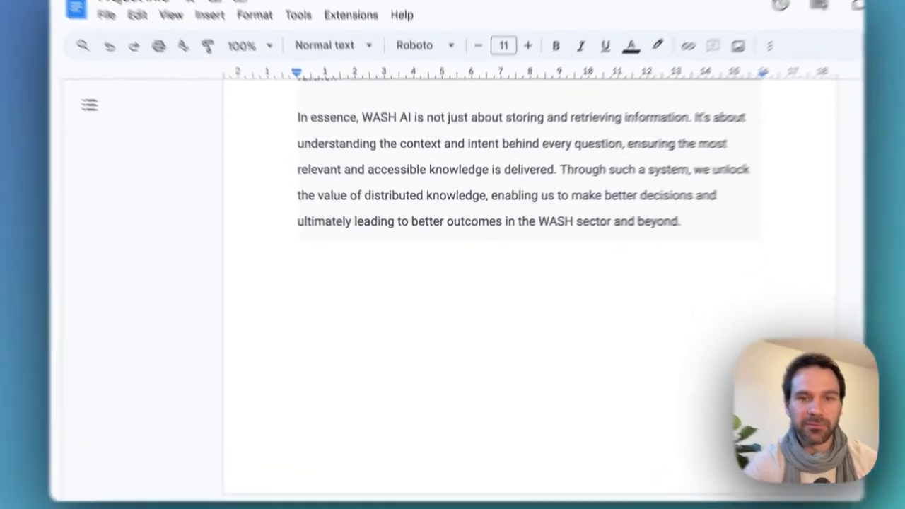
{"action": "scroll", "coordinate": [555, 283], "scroll_direction": "up", "scroll_amount": 10}
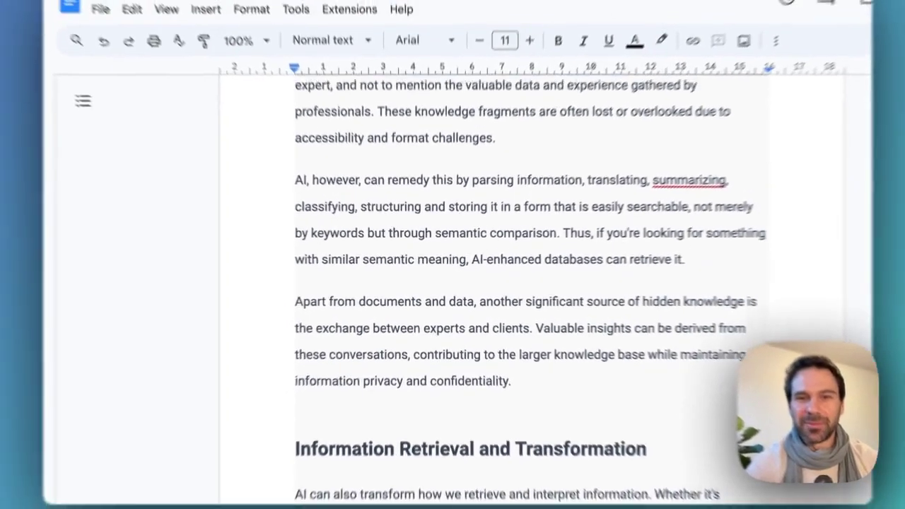
{"action": "scroll", "coordinate": [513, 283], "scroll_direction": "down", "scroll_amount": 10}
{"action": "scroll", "coordinate": [513, 282], "scroll_direction": "up", "scroll_amount": 3}
{"action": "scroll", "coordinate": [513, 297], "scroll_direction": "up", "scroll_amount": 20}
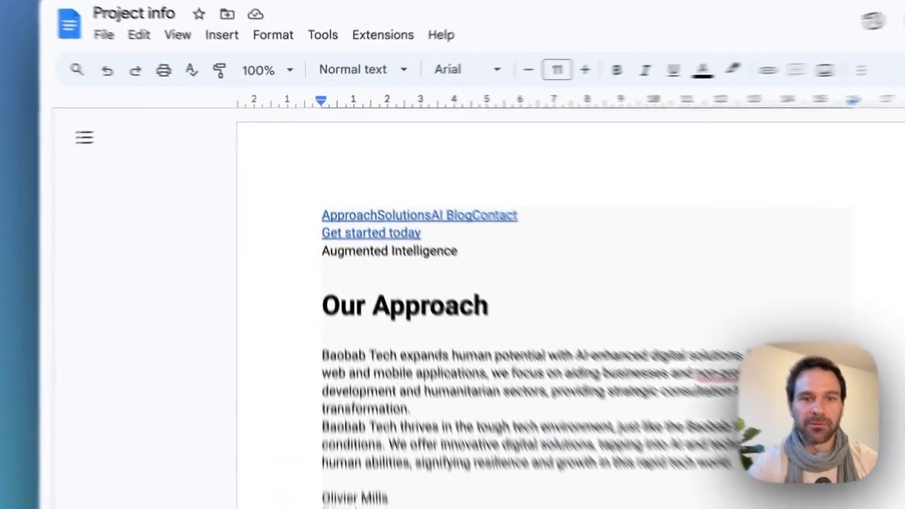
{"action": "left_click", "coordinate": [369, 264]}
{"action": "key", "text": "Up"}
{"action": "key", "text": "Up"}
{"action": "key", "text": "Up"}
{"action": "key", "text": "Up"}
{"action": "key", "text": "Return"}
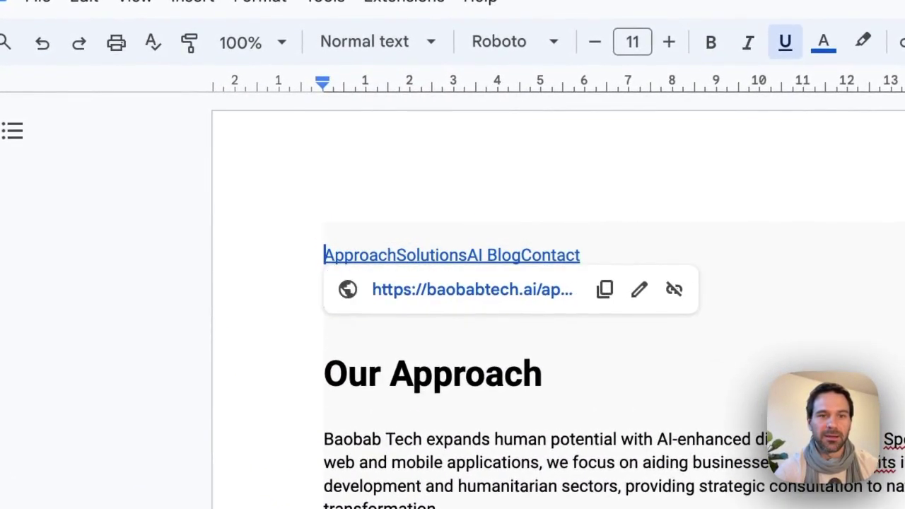
{"action": "key", "text": "Return"}
{"action": "key", "text": "Up"}
{"action": "key", "text": "Return"}
{"action": "key", "text": "Return"}
{"action": "key", "text": "Down"}
{"action": "key", "text": "Up"}
{"action": "key", "text": "Up"}
{"action": "key", "text": "Up"}
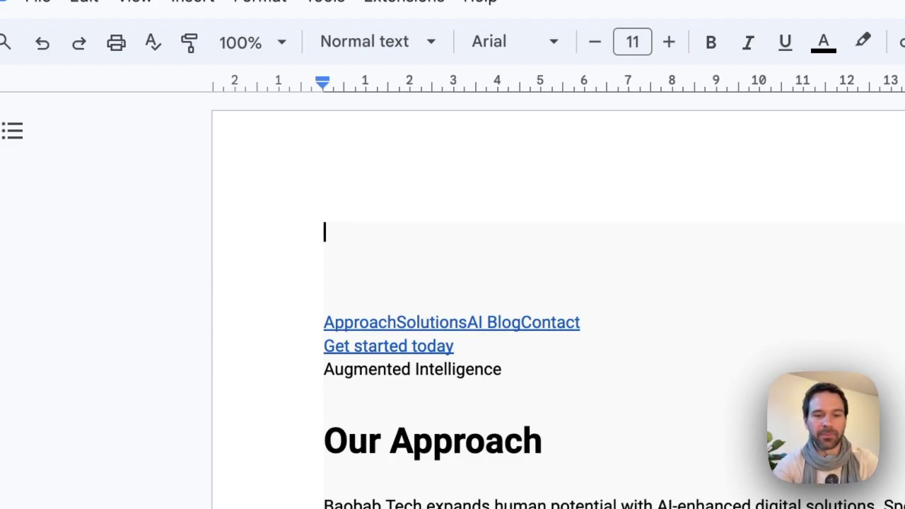
- Write at the start of the document: "The project I want to fund with the grant funding is Knowledge bot on Sanitation powered by WASH AI."
{"action": "type", "text": "The pojrec"}
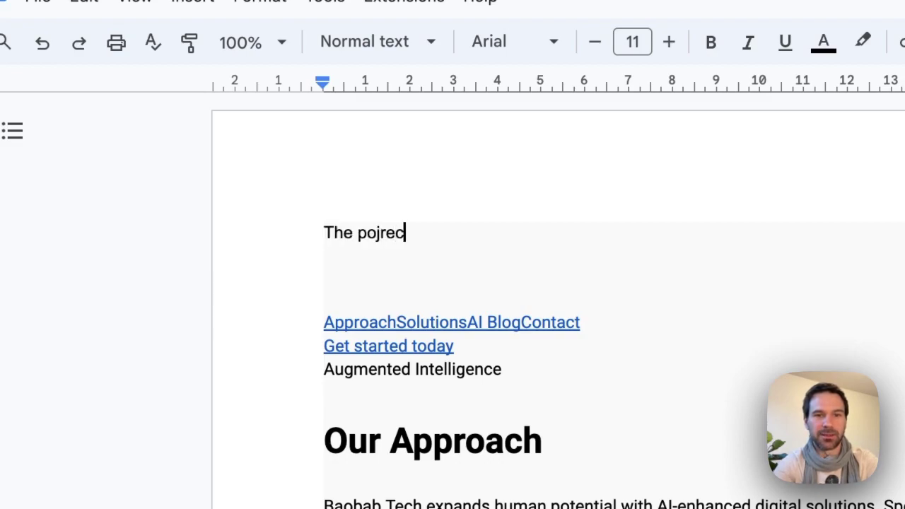
{"action": "key", "text": "BackSpace"}
{"action": "key", "text": "BackSpace"}
{"action": "type", "text": "rjhec"}
{"action": "key", "text": "BackSpace"}
{"action": "key", "text": "BackSpace"}
{"action": "key", "text": "BackSpace"}
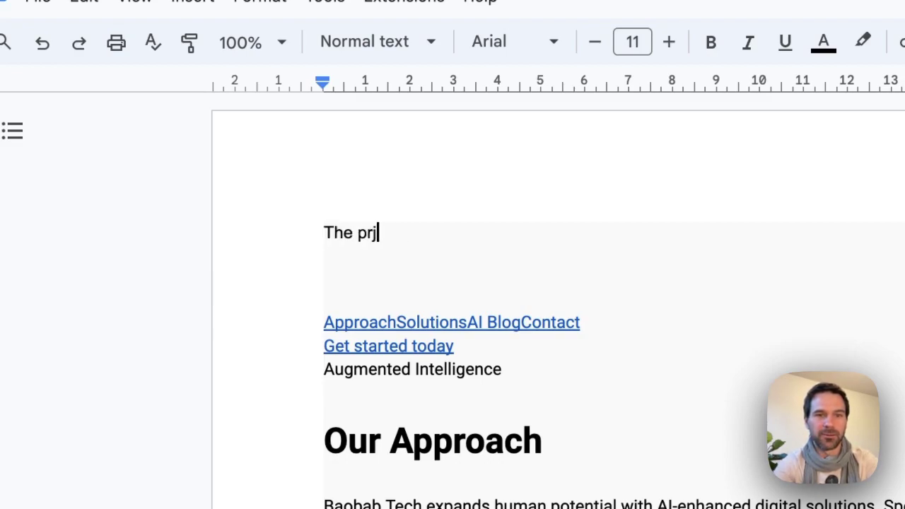
{"action": "type", "text": "ect i"}
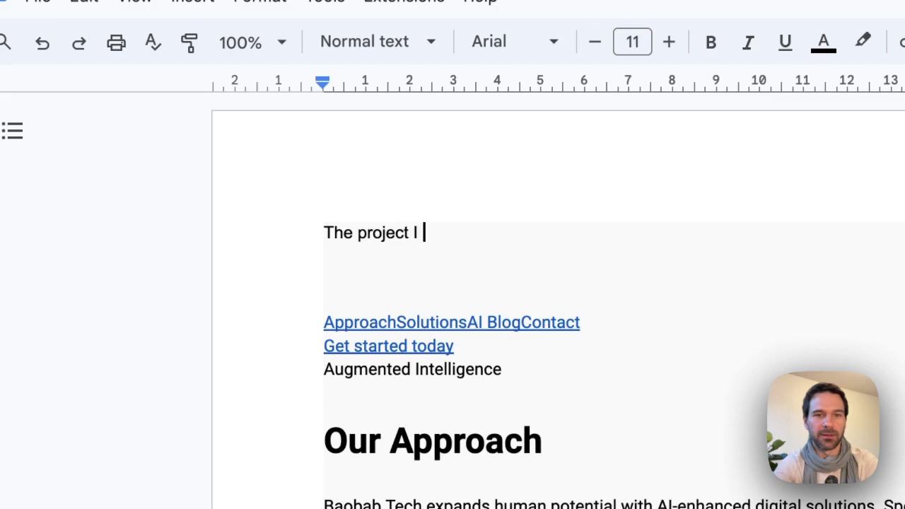
{"action": "type", "text": " want to fund with "}
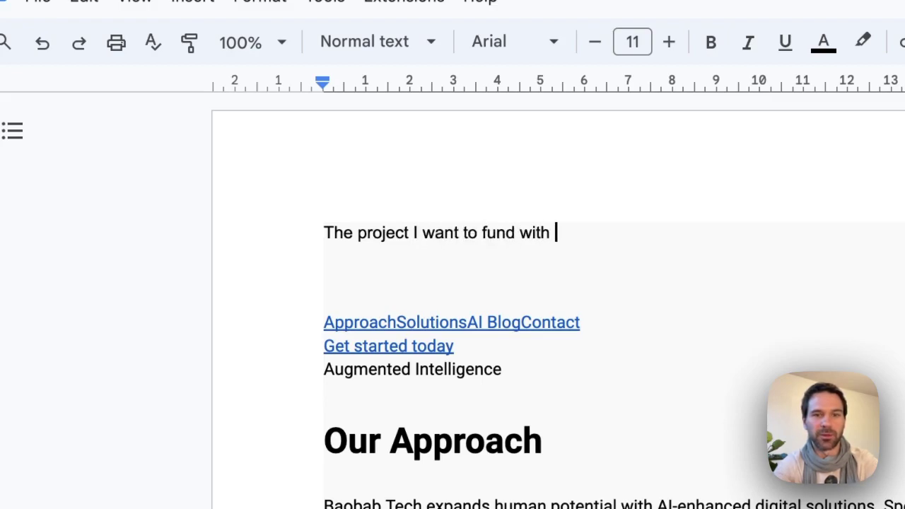
{"action": "type", "text": "the grant funding i"}
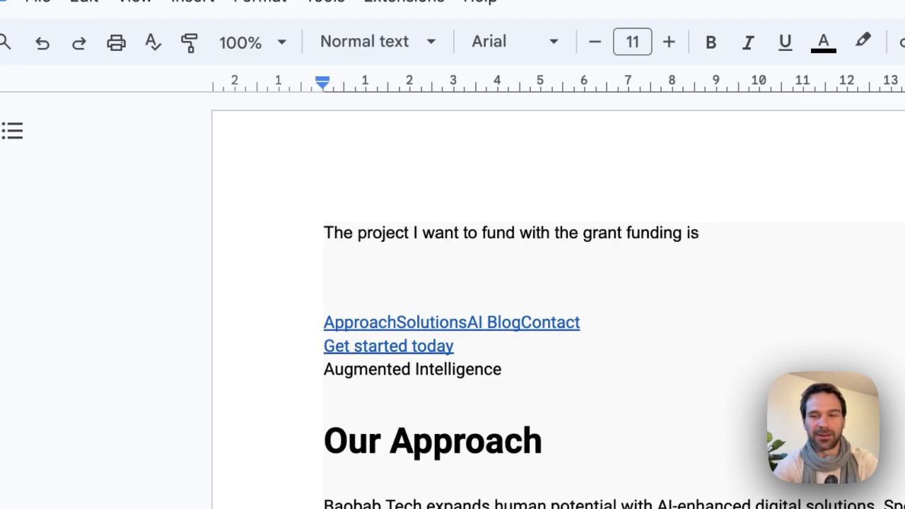
{"action": "type", "text": "s"}
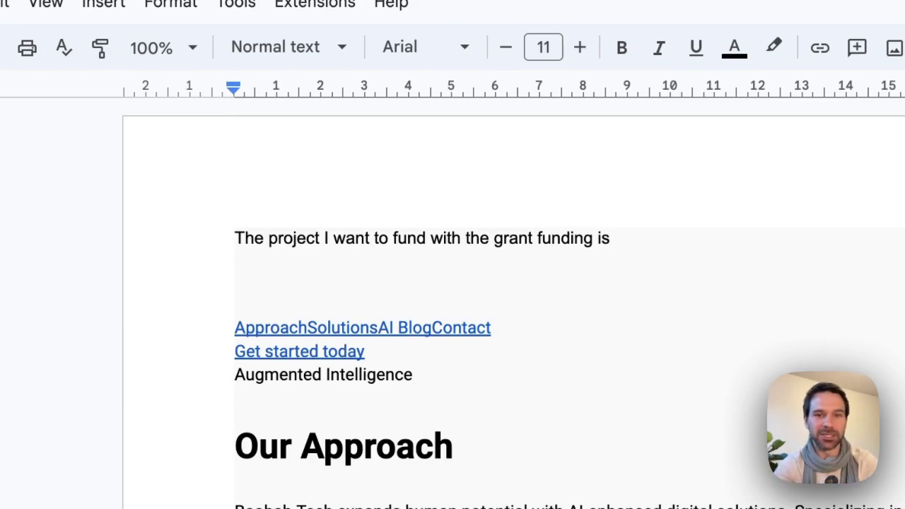
{"action": "key", "text": "BackSpace"}
{"action": "key", "text": "BackSpace"}
{"action": "type", "text": "wledge"}
{"action": "type", "text": " bot on Sanitatio"}
{"action": "type", "text": "n us"}
{"action": "key", "text": "BackSpace"}
{"action": "type", "text": "powered"}
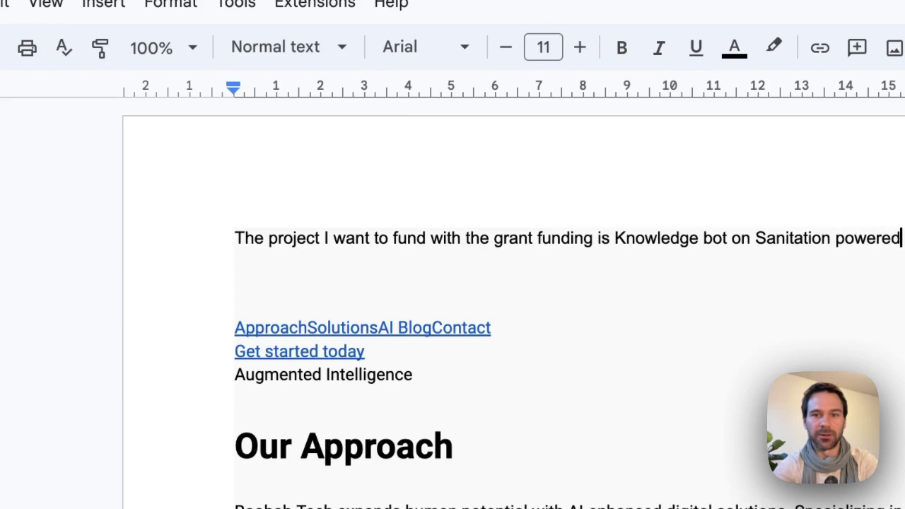
{"action": "type", "text": "WASH AI"}
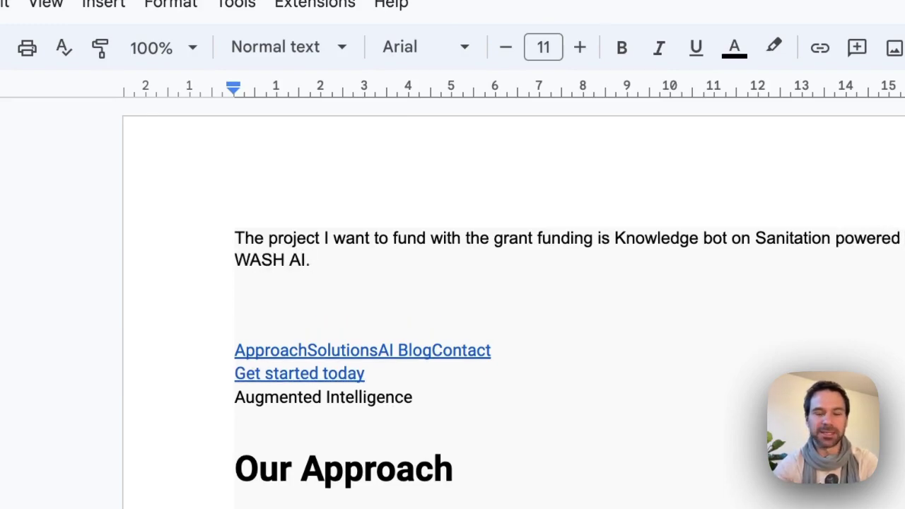
{"action": "type", "text": ". "}
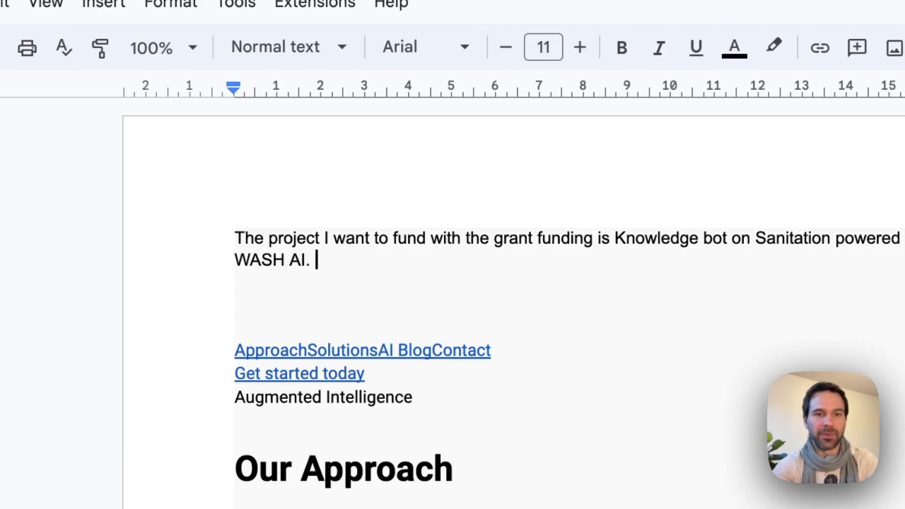
- Add the sentence "That is the only thing I want funded with Agency Fund funding." after the opening sentence
{"action": "type", "text": "That is the only thing I "}
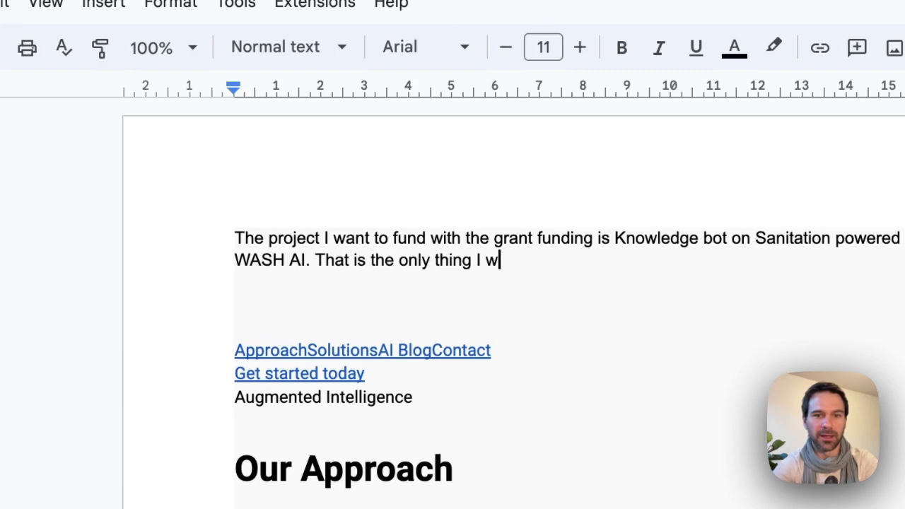
{"action": "type", "text": "want funded with Agency Fund F"}
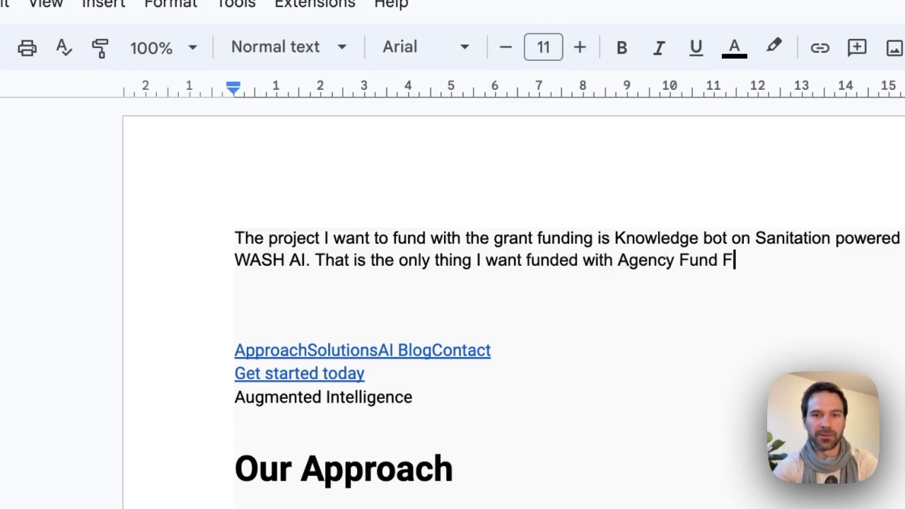
{"action": "type", "text": "d uf"}
{"action": "key", "text": "BackSpace"}
{"action": "key", "text": "BackSpace"}
{"action": "type", "text": "fudin"}
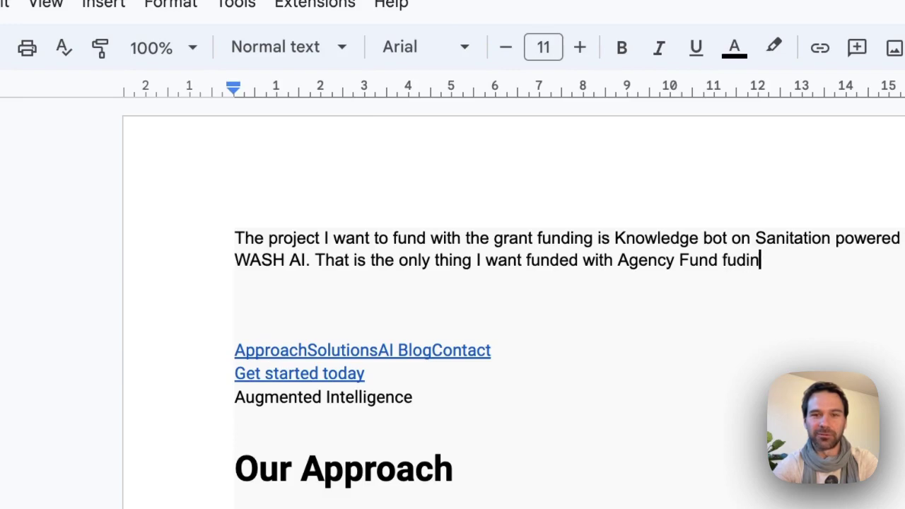
{"action": "key", "text": "BackSpace"}
{"action": "type", "text": "ndin"}
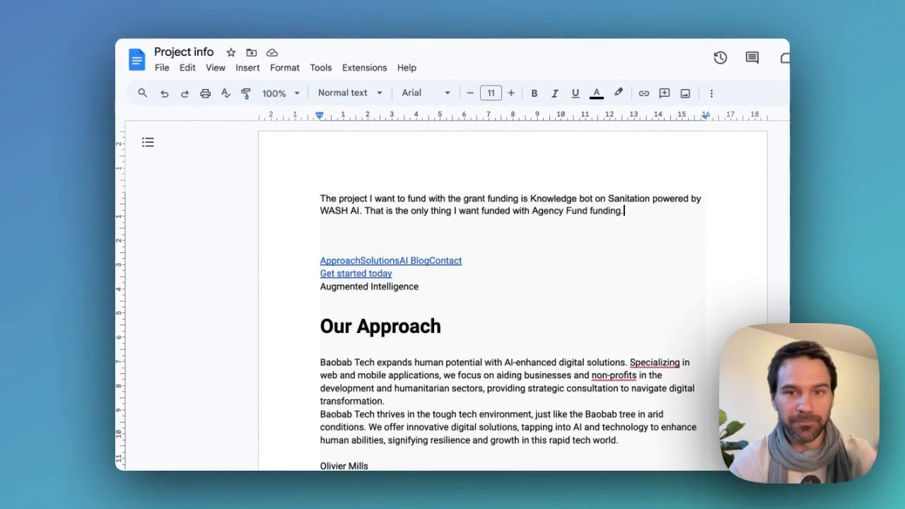
{"action": "key", "text": "super+a"}
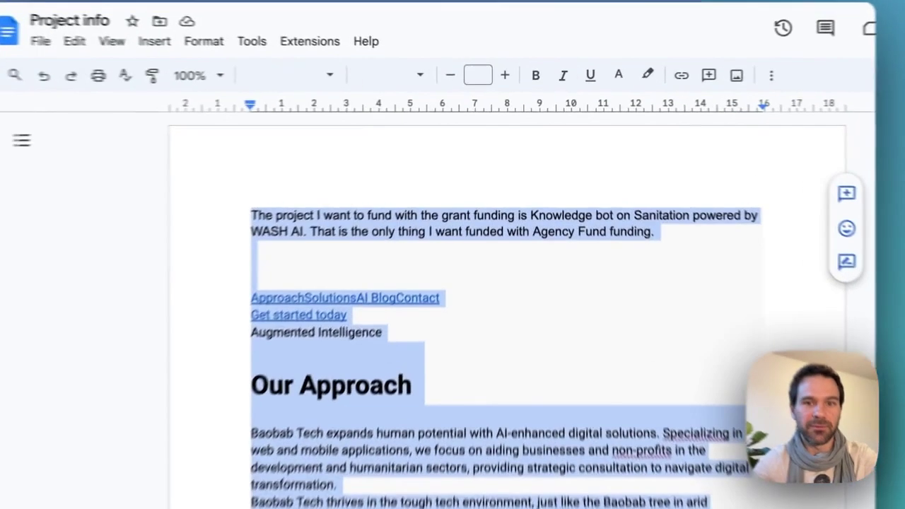
{"action": "left_click", "coordinate": [461, 261]}
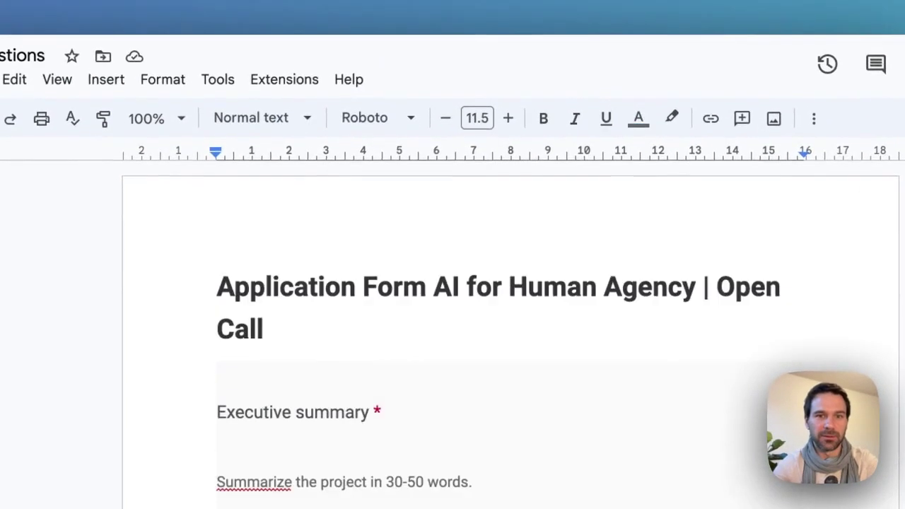
- Copy the whole Step 3 grant-writer prompt from the notes page and paste it into a new ChatGPT 4 chat message
{"action": "scroll", "coordinate": [452, 283], "scroll_direction": "down", "scroll_amount": 15}
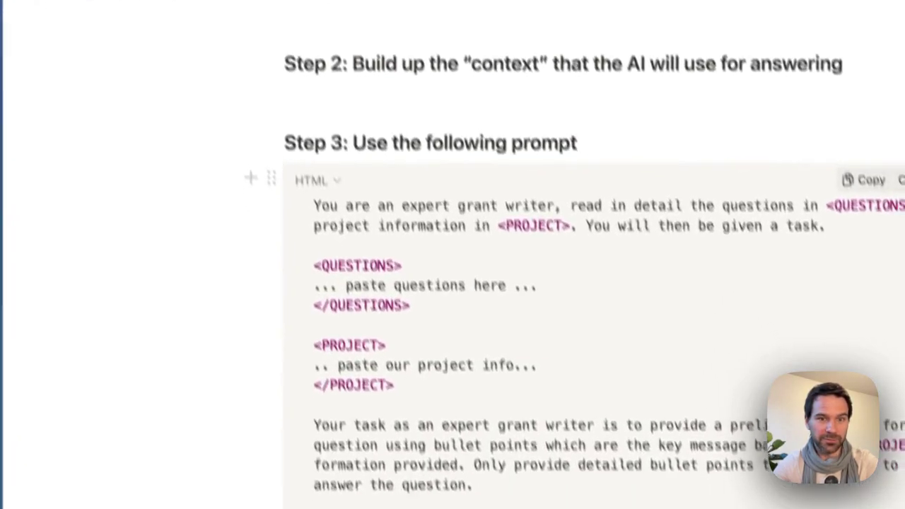
{"action": "key", "text": "super+a"}
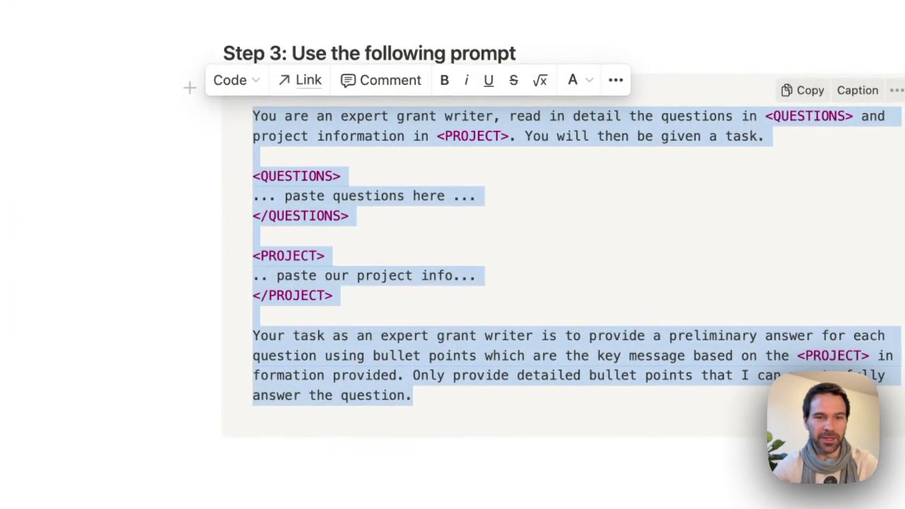
{"action": "left_click", "coordinate": [269, 335]}
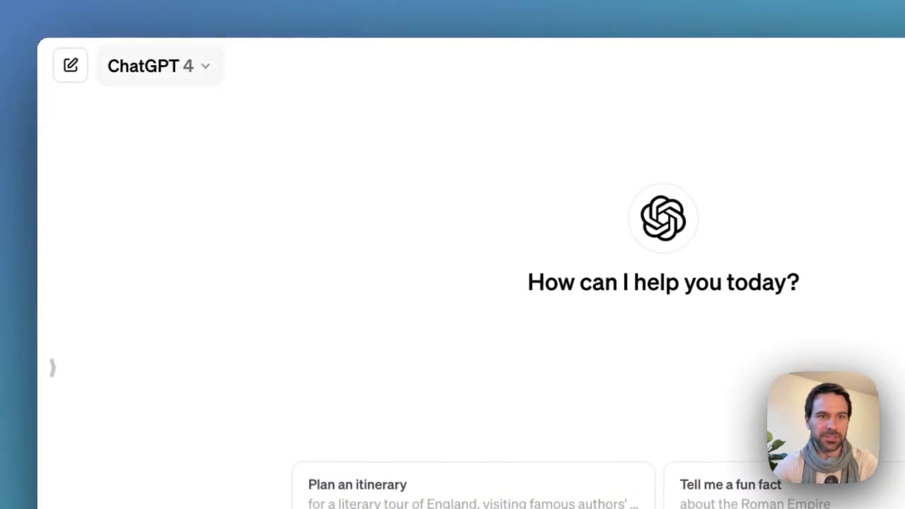
{"action": "key", "text": "ctrl+v"}
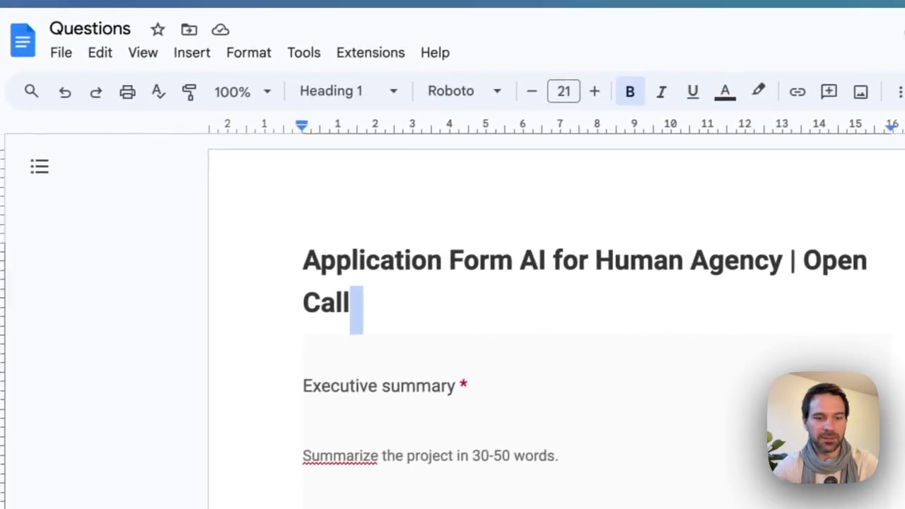
- Copy the whole Questions document and paste it over the "... paste questions here ..." placeholder in the ChatGPT prompt
{"action": "key", "text": "ctrl+a"}
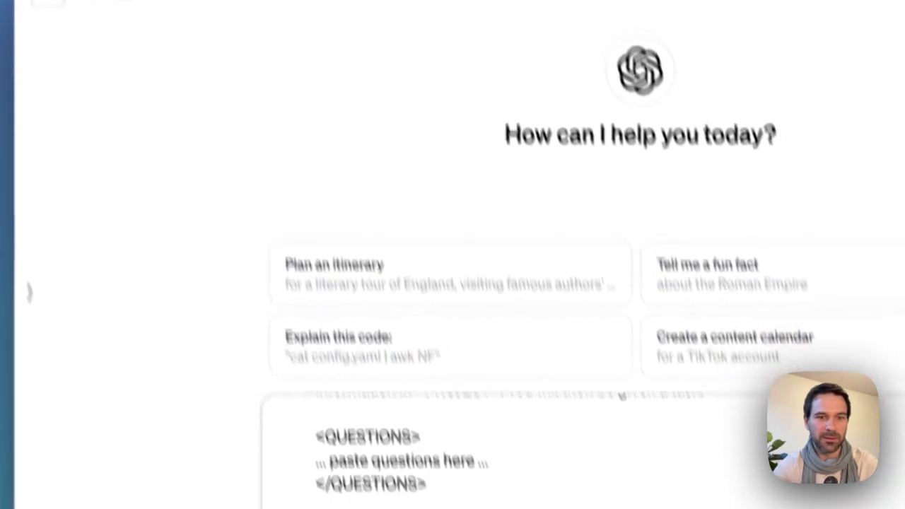
{"action": "left_click_drag", "start_coordinate": [458, 361], "coordinate": [295, 361]}
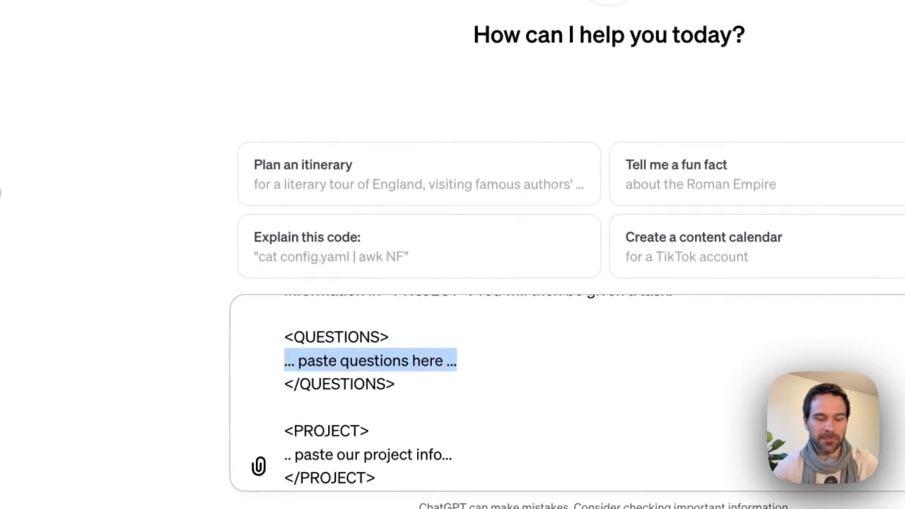
{"action": "key", "text": "ctrl+v"}
- Copy the whole Project info document and paste it over the ".. paste our project info..." placeholder in the ChatGPT prompt
{"action": "scroll", "coordinate": [488, 353], "scroll_direction": "down", "scroll_amount": 3}
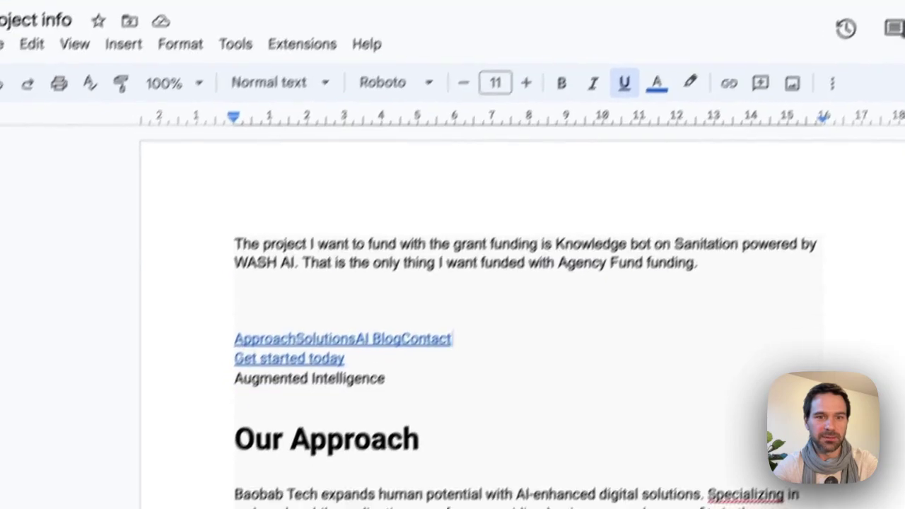
{"action": "double_click", "coordinate": [425, 470]}
{"action": "key", "text": "super+a"}
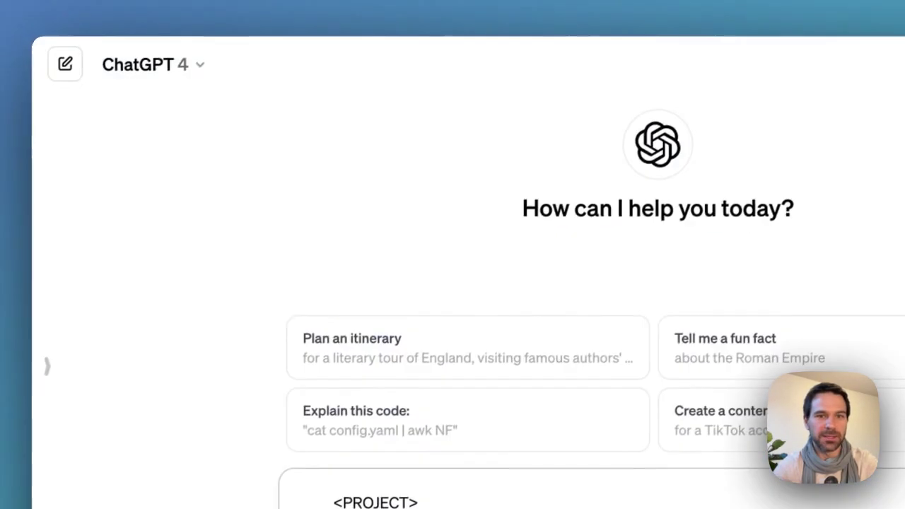
{"action": "triple_click", "coordinate": [382, 340]}
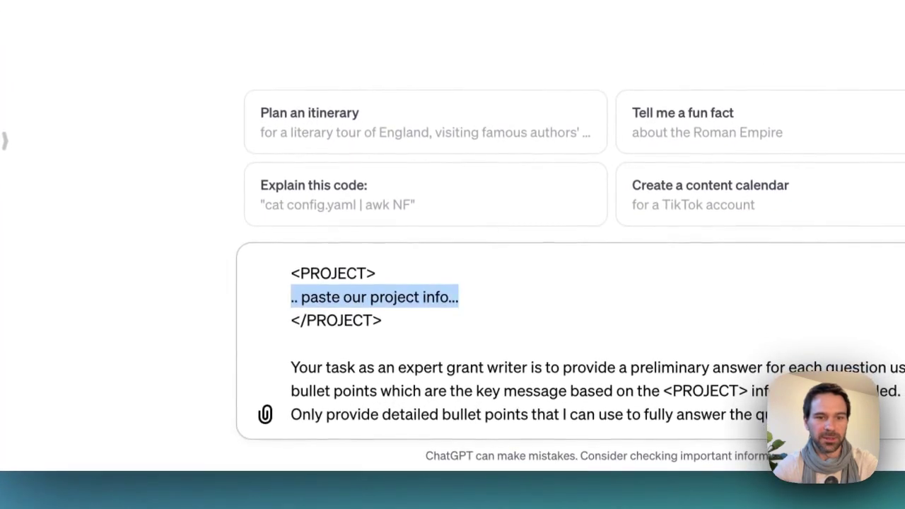
{"action": "key", "text": "super+v"}
- Review the assembled prompt from the opening instruction through the <QUESTIONS> and <PROJECT> sections to the closing task
{"action": "scroll", "coordinate": [566, 340], "scroll_direction": "up", "scroll_amount": 10}
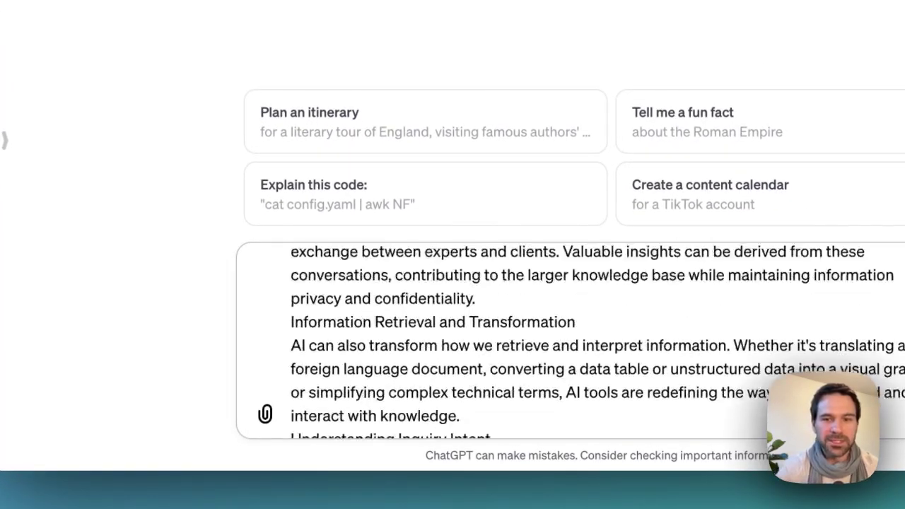
{"action": "scroll", "coordinate": [565, 339], "scroll_direction": "down", "scroll_amount": 15}
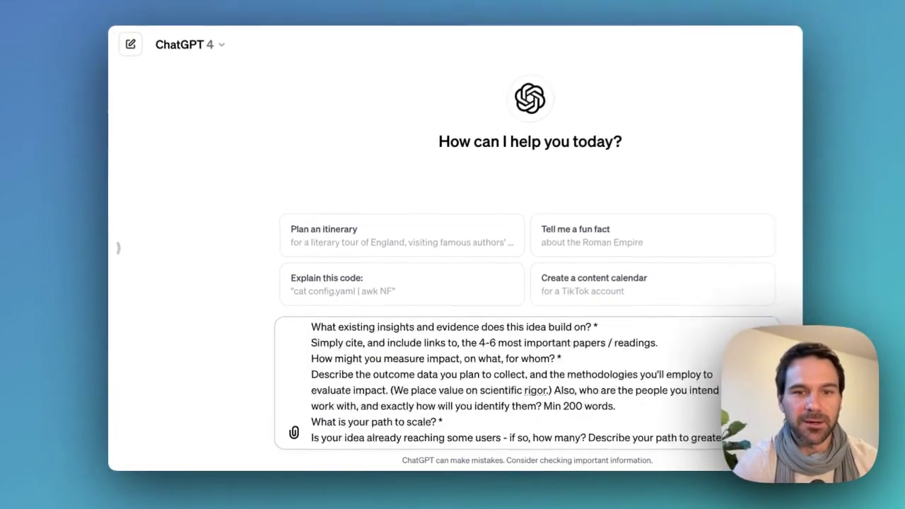
{"action": "scroll", "coordinate": [523, 383], "scroll_direction": "up", "scroll_amount": 10}
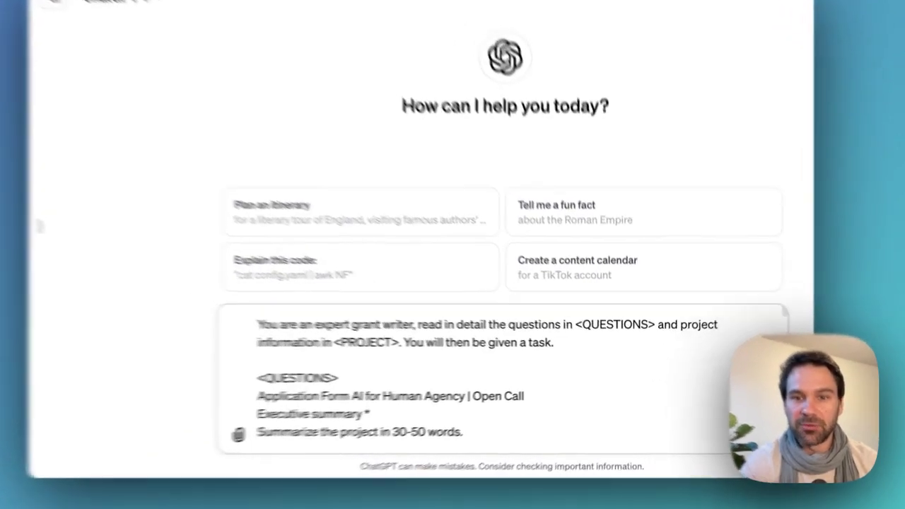
{"action": "double_click", "coordinate": [619, 339]}
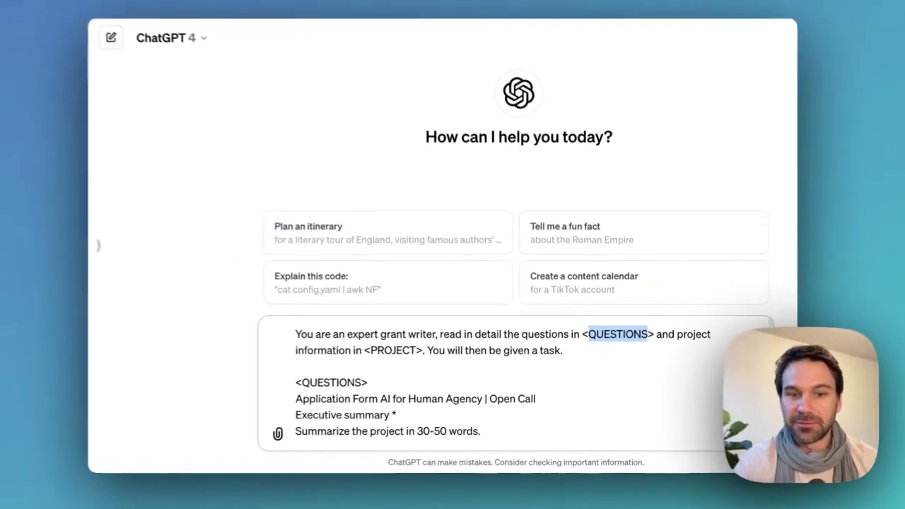
{"action": "scroll", "coordinate": [518, 385], "scroll_direction": "down", "scroll_amount": 20}
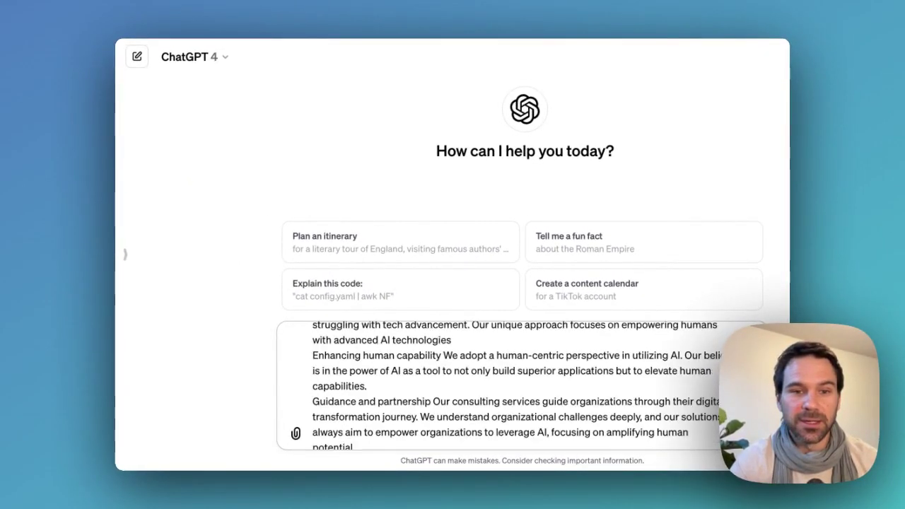
{"action": "scroll", "coordinate": [517, 385], "scroll_direction": "down", "scroll_amount": 20}
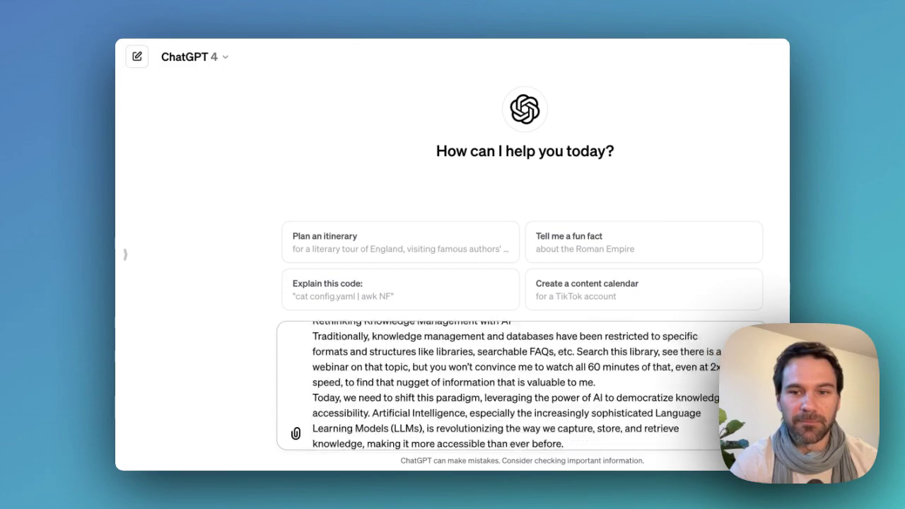
{"action": "scroll", "coordinate": [517, 385], "scroll_direction": "down", "scroll_amount": 5}
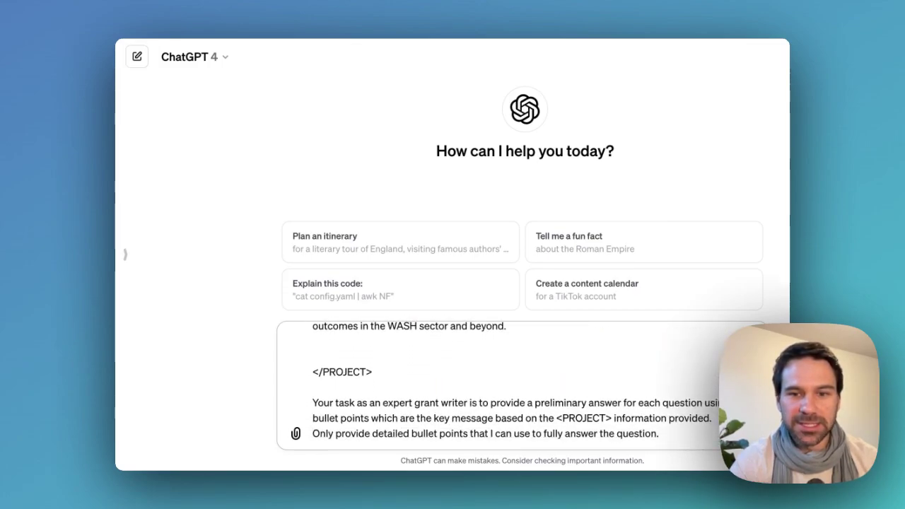
{"action": "scroll", "coordinate": [518, 384], "scroll_direction": "up", "scroll_amount": 20}
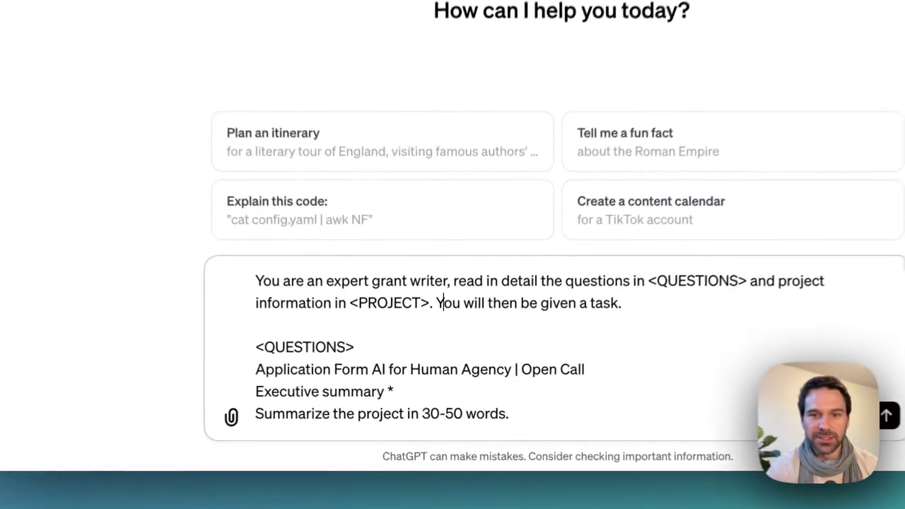
{"action": "scroll", "coordinate": [518, 385], "scroll_direction": "down", "scroll_amount": 20}
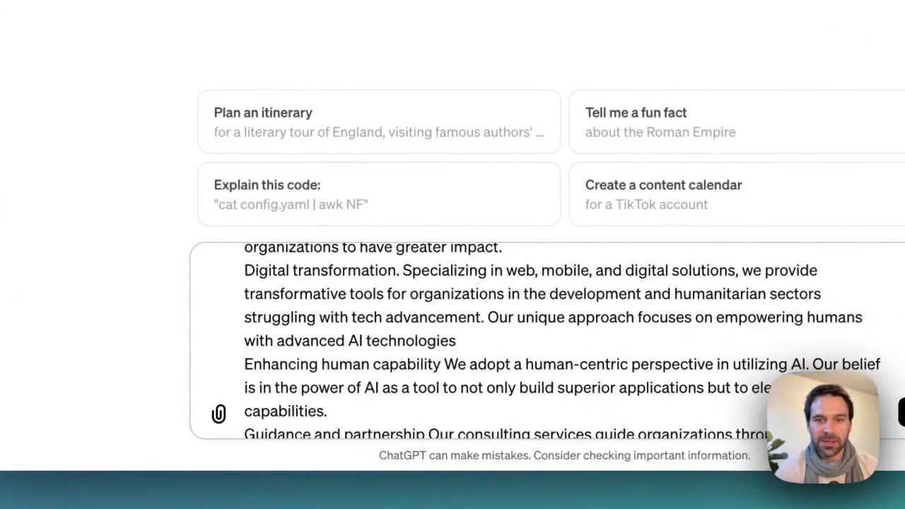
{"action": "scroll", "coordinate": [537, 340], "scroll_direction": "down", "scroll_amount": 15}
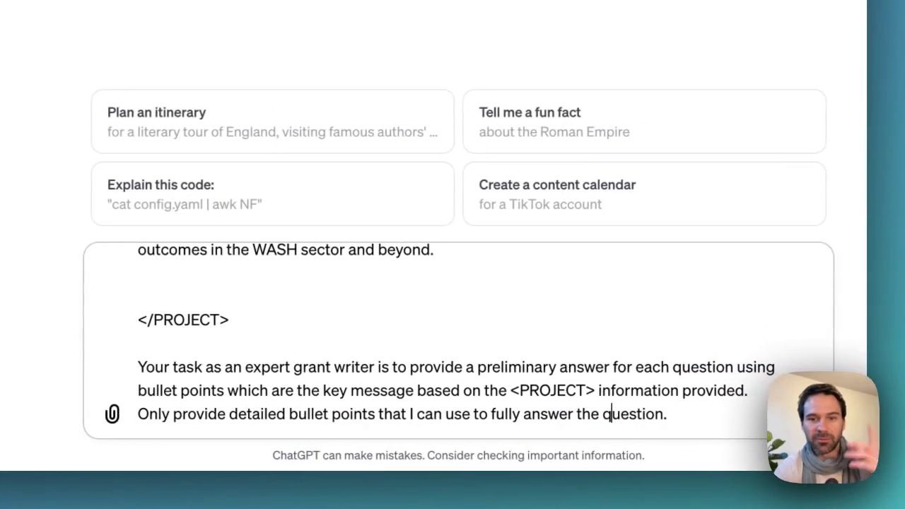
- Copy the entire completed grant-writer prompt and send it to ChatGPT
{"action": "key", "text": "ctrl+a"}
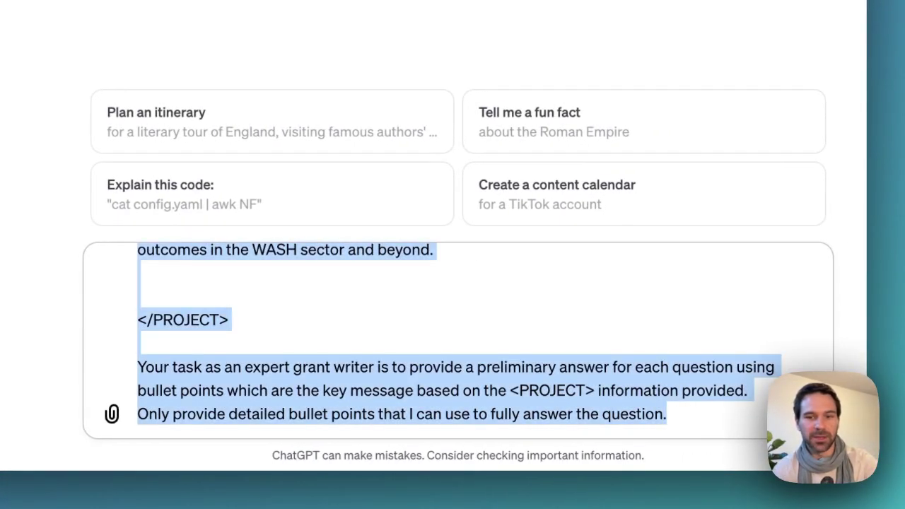
{"action": "key", "text": "Right"}
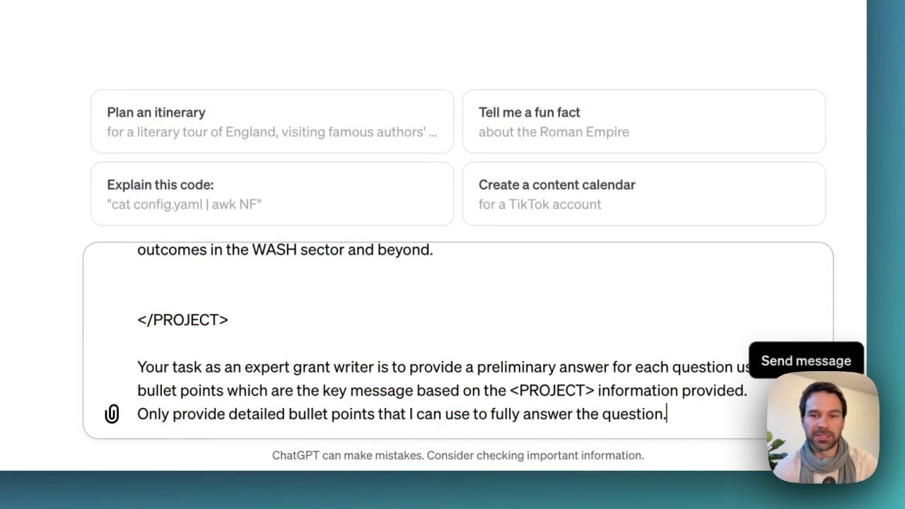
{"action": "left_click", "coordinate": [809, 414]}
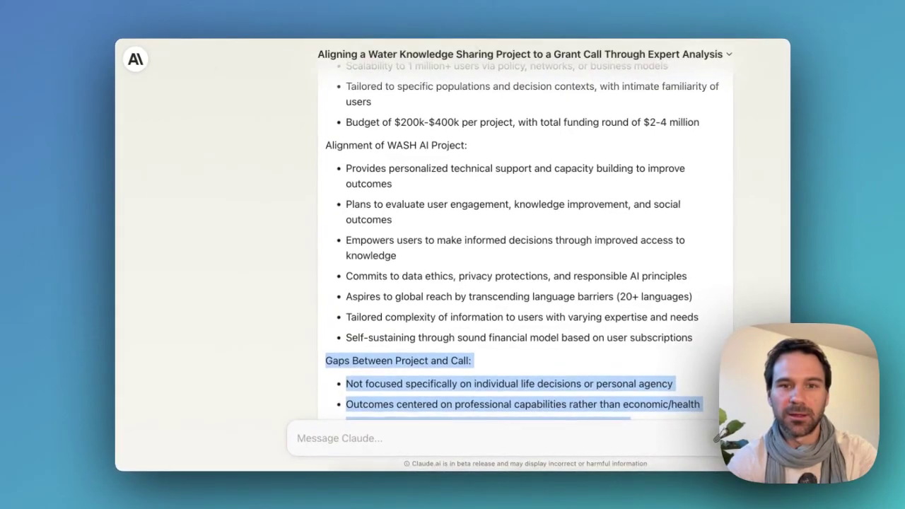
- Review Claude's earlier analysis of the call's critical aspects, the WASH AI project's alignment and the gaps between project and call
{"action": "scroll", "coordinate": [525, 283], "scroll_direction": "down", "scroll_amount": 3}
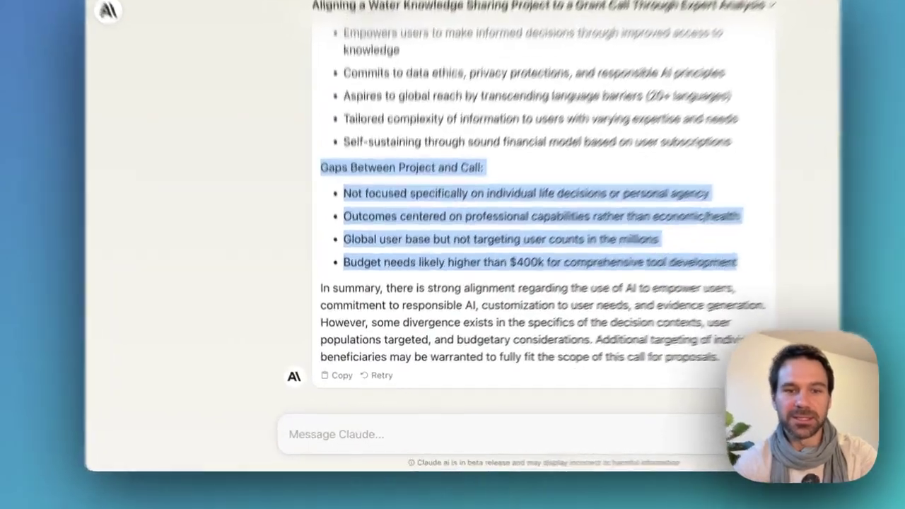
{"action": "left_click", "coordinate": [382, 438]}
{"action": "scroll", "coordinate": [525, 283], "scroll_direction": "up", "scroll_amount": 5}
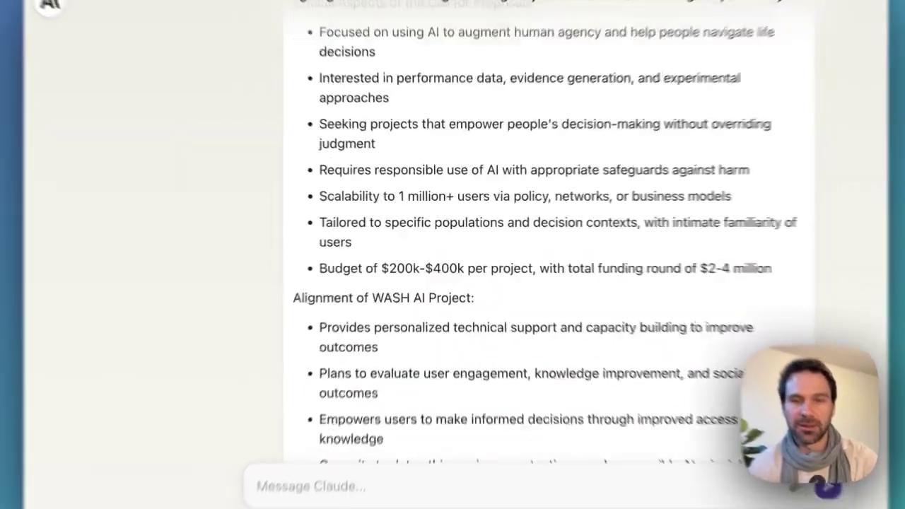
{"action": "scroll", "coordinate": [566, 255], "scroll_direction": "down", "scroll_amount": 15}
{"action": "scroll", "coordinate": [523, 255], "scroll_direction": "up", "scroll_amount": 15}
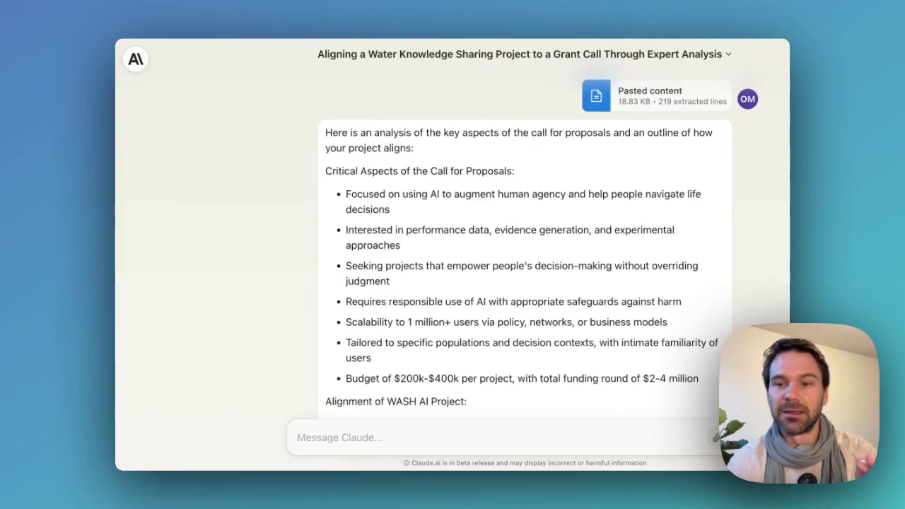
{"action": "scroll", "coordinate": [524, 254], "scroll_direction": "down", "scroll_amount": 15}
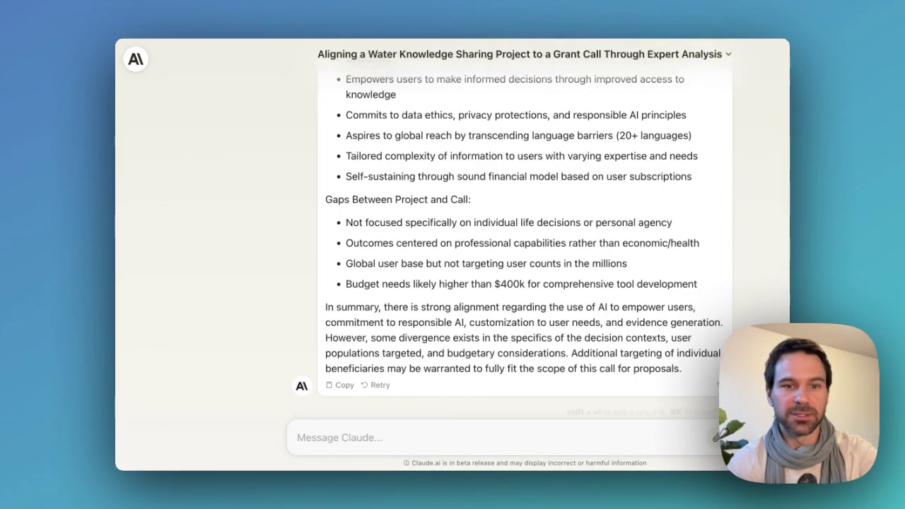
- Start a new Claude chat, paste the completed grant-writer prompt into it and send it
{"action": "left_click", "coordinate": [136, 58]}
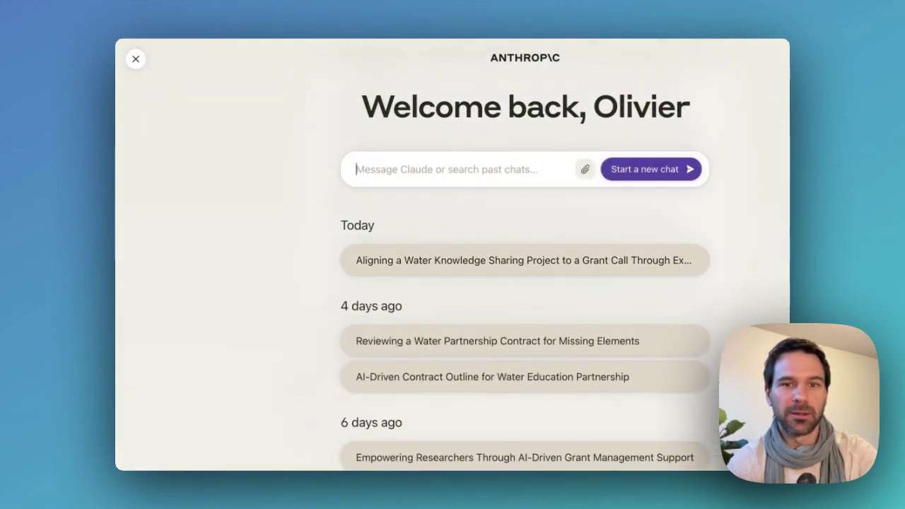
{"action": "left_click", "coordinate": [651, 169]}
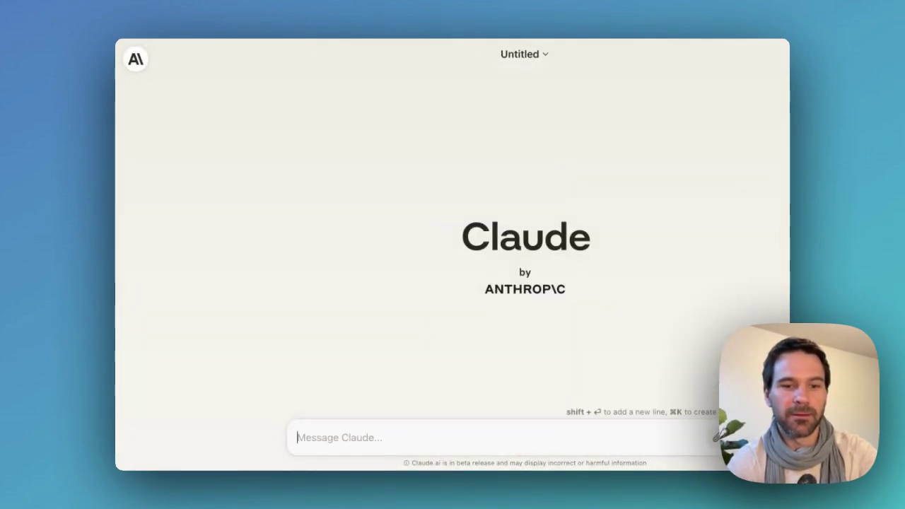
{"action": "key", "text": "super+v"}
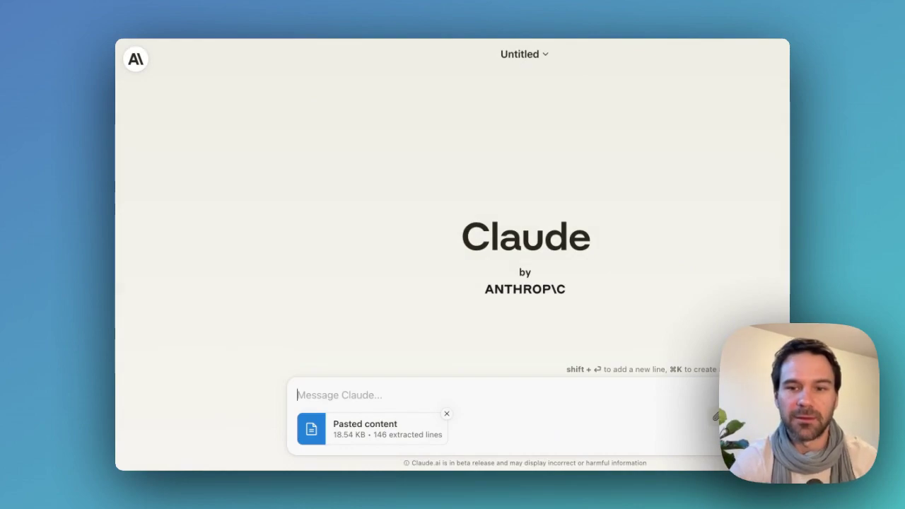
{"action": "key", "text": "Return"}
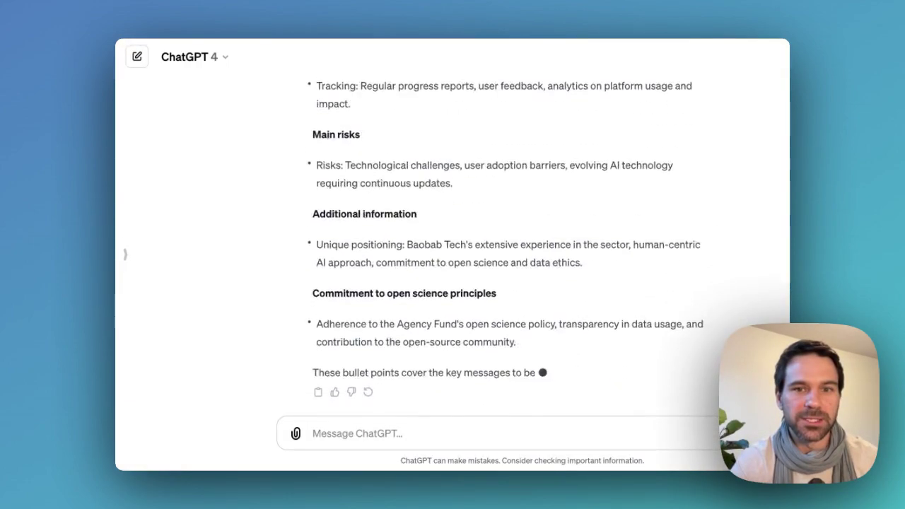
- Read through ChatGPT's preliminary bullet-point answers, from the executive summary through impact, path to scale, funding request and fund-use activities
{"action": "scroll", "coordinate": [452, 247], "scroll_direction": "up", "scroll_amount": 10}
{"action": "scroll", "coordinate": [453, 248], "scroll_direction": "up", "scroll_amount": 20}
{"action": "scroll", "coordinate": [453, 247], "scroll_direction": "down", "scroll_amount": 20}
{"action": "scroll", "coordinate": [495, 241], "scroll_direction": "up", "scroll_amount": 9}
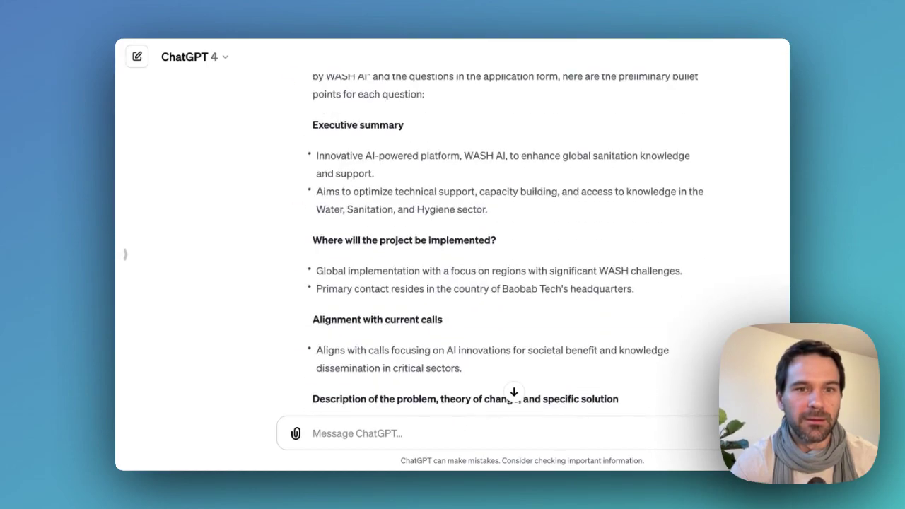
{"action": "scroll", "coordinate": [494, 241], "scroll_direction": "down", "scroll_amount": 4}
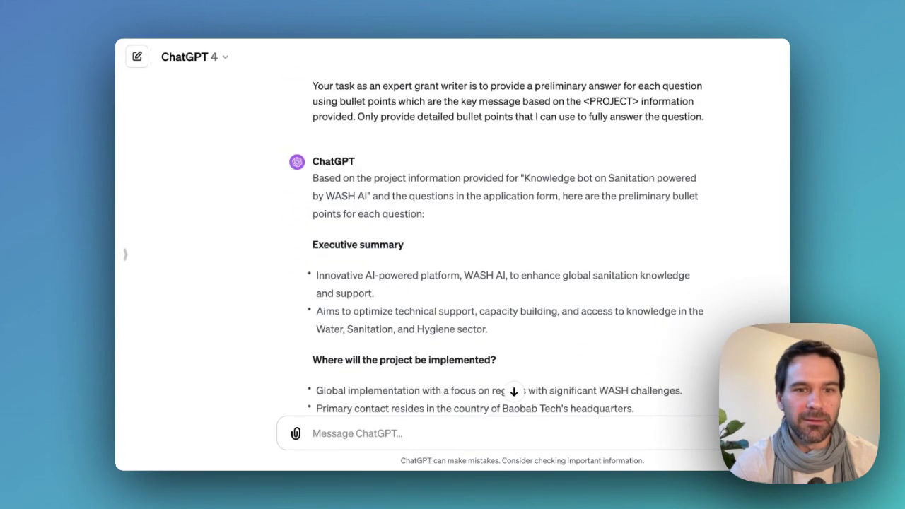
{"action": "scroll", "coordinate": [495, 244], "scroll_direction": "down", "scroll_amount": 6}
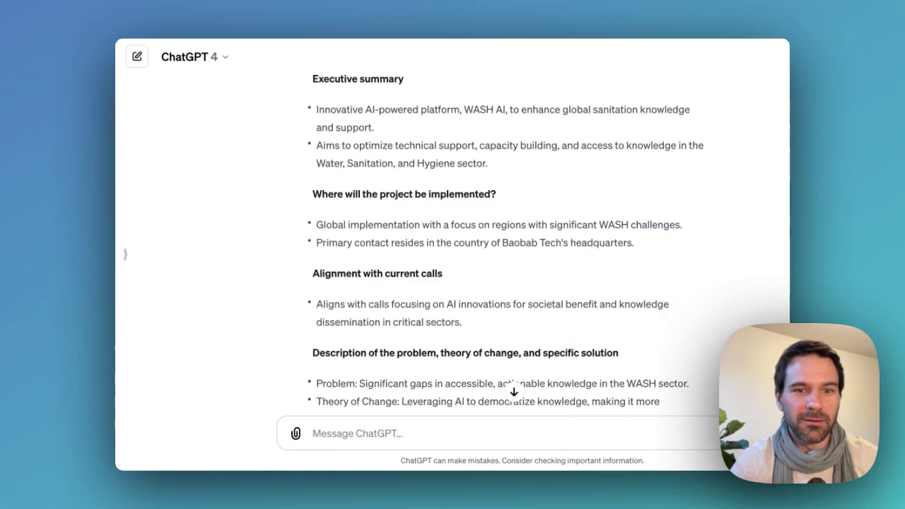
{"action": "scroll", "coordinate": [495, 244], "scroll_direction": "down", "scroll_amount": 1}
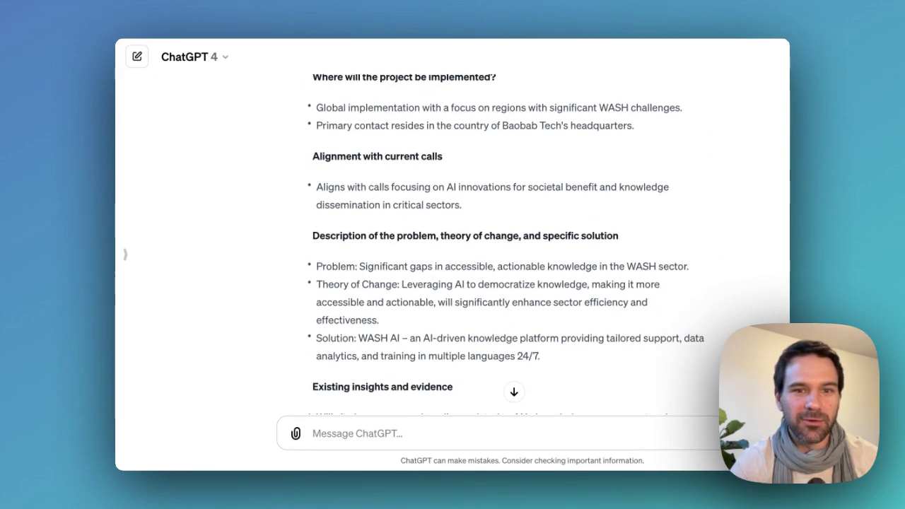
{"action": "scroll", "coordinate": [495, 244], "scroll_direction": "down", "scroll_amount": 2}
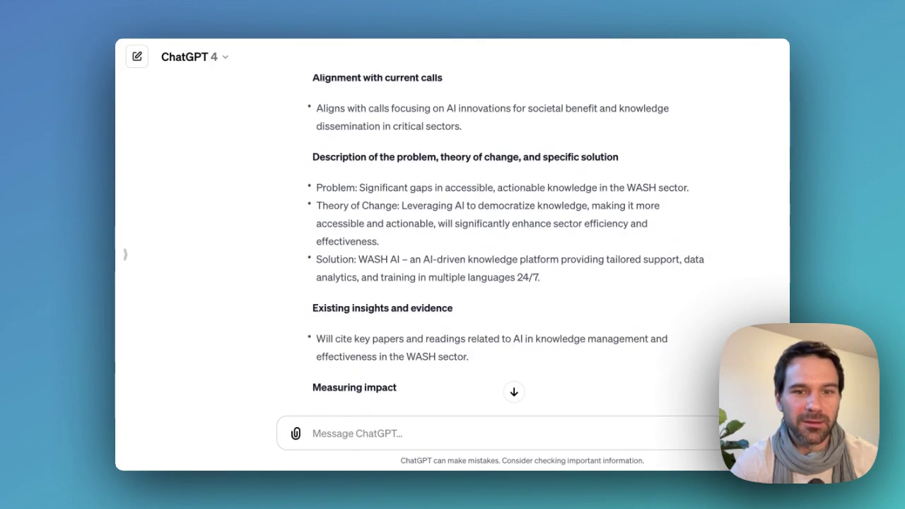
{"action": "scroll", "coordinate": [495, 244], "scroll_direction": "down", "scroll_amount": 2}
{"action": "scroll", "coordinate": [495, 244], "scroll_direction": "down", "scroll_amount": 1}
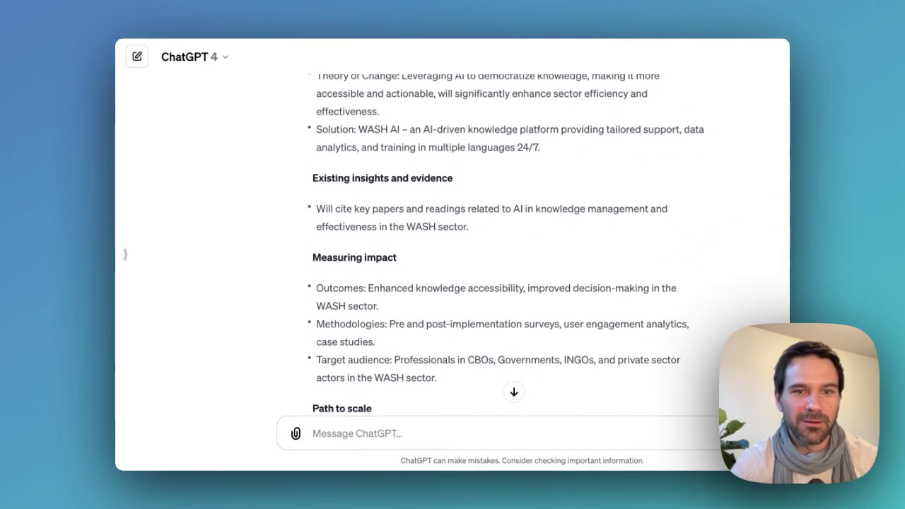
{"action": "scroll", "coordinate": [495, 244], "scroll_direction": "down", "scroll_amount": 2}
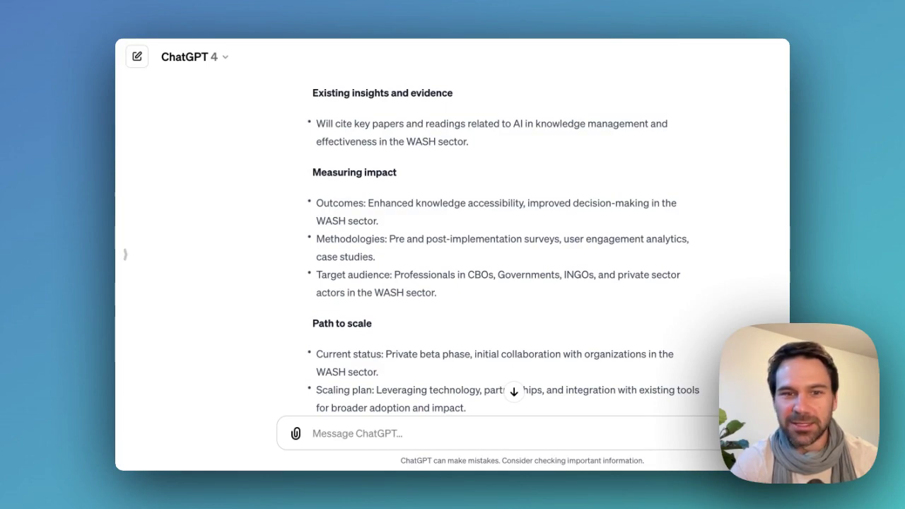
{"action": "scroll", "coordinate": [495, 244], "scroll_direction": "down", "scroll_amount": 3}
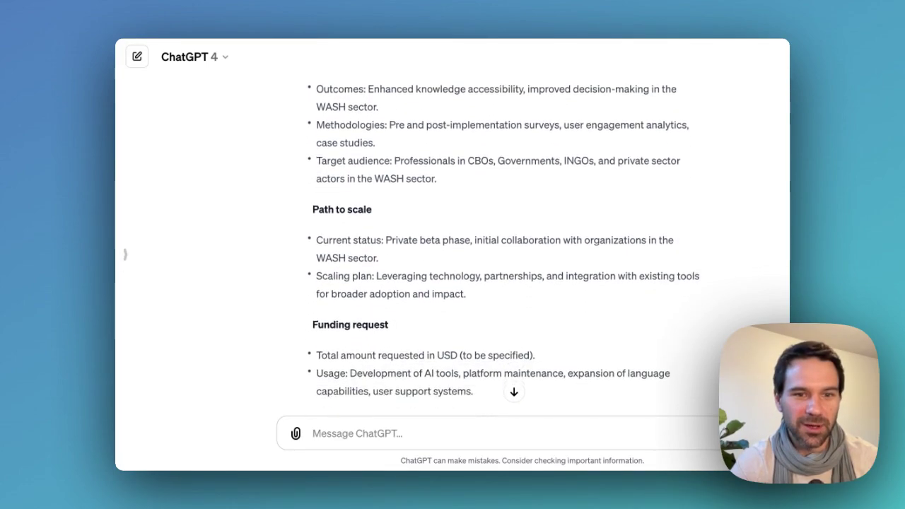
{"action": "scroll", "coordinate": [495, 244], "scroll_direction": "down", "scroll_amount": 1}
{"action": "scroll", "coordinate": [495, 244], "scroll_direction": "down", "scroll_amount": 4}
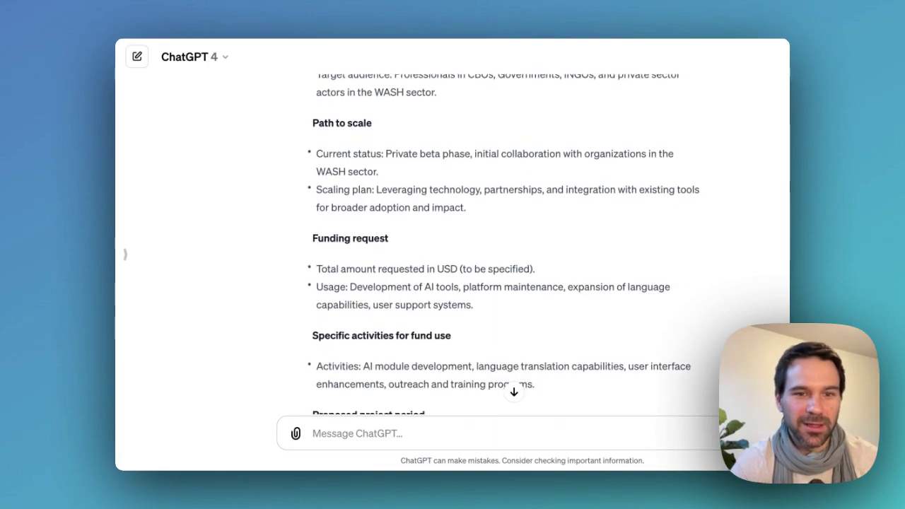
{"action": "scroll", "coordinate": [495, 244], "scroll_direction": "down", "scroll_amount": 2}
{"action": "scroll", "coordinate": [495, 244], "scroll_direction": "up", "scroll_amount": 15}
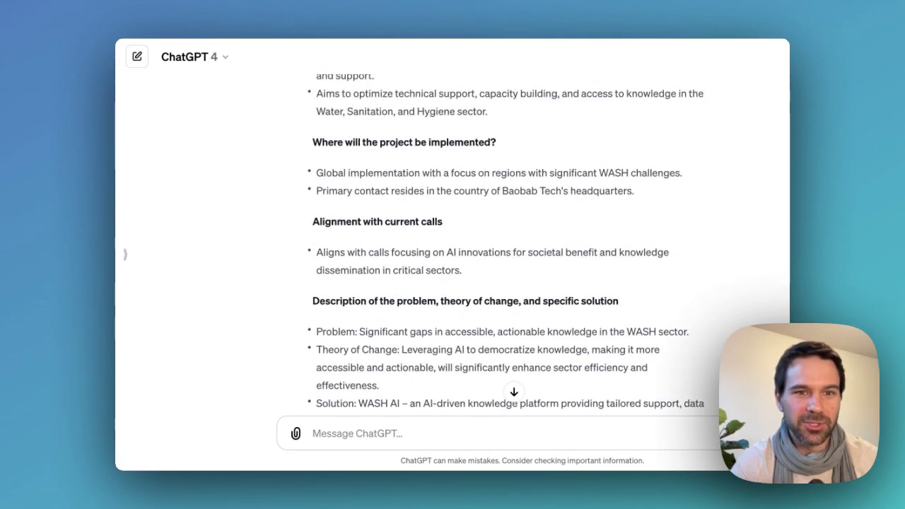
{"action": "scroll", "coordinate": [495, 244], "scroll_direction": "down", "scroll_amount": 2}
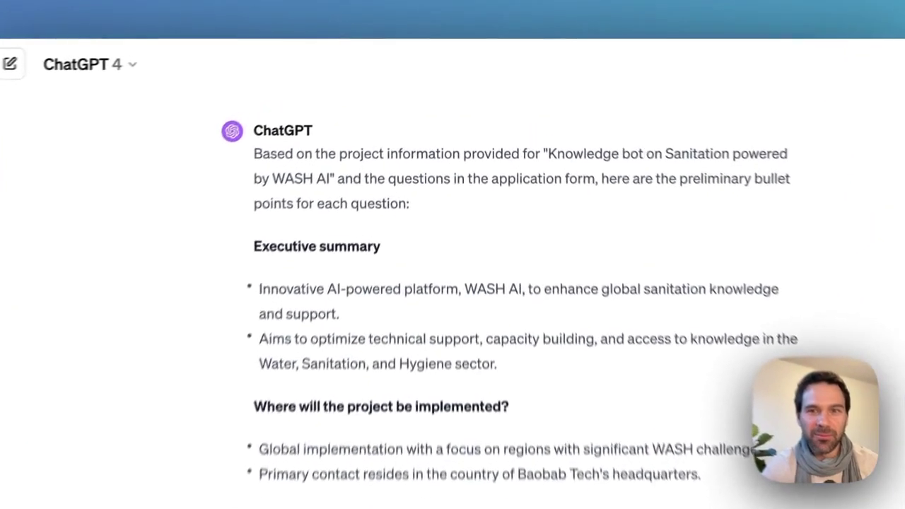
- Reread ChatGPT's bullet-point answers from the executive summary through implementation location, call alignment, problem description and existing evidence
{"action": "left_click_drag", "start_coordinate": [525, 121], "coordinate": [367, 139]}
{"action": "left_click_drag", "start_coordinate": [317, 192], "coordinate": [322, 193]}
{"action": "left_click", "coordinate": [323, 193]}
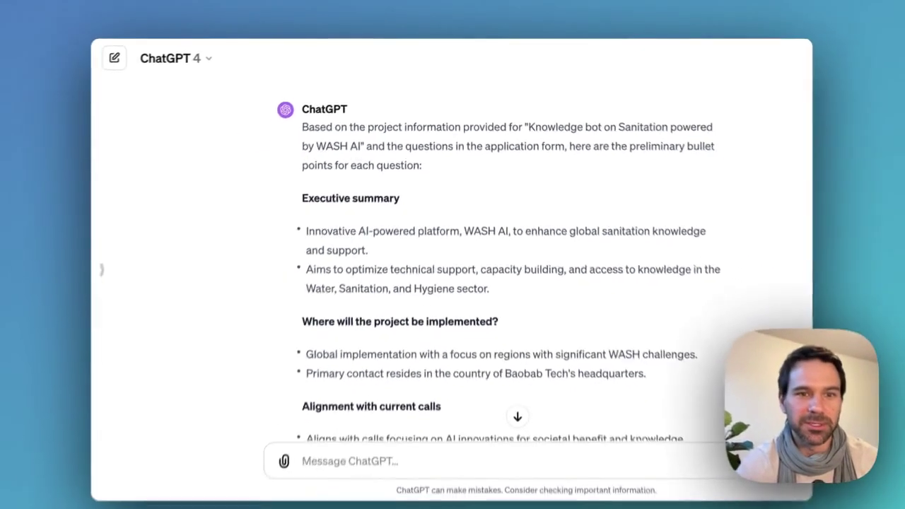
{"action": "scroll", "coordinate": [523, 304], "scroll_direction": "down", "scroll_amount": 1}
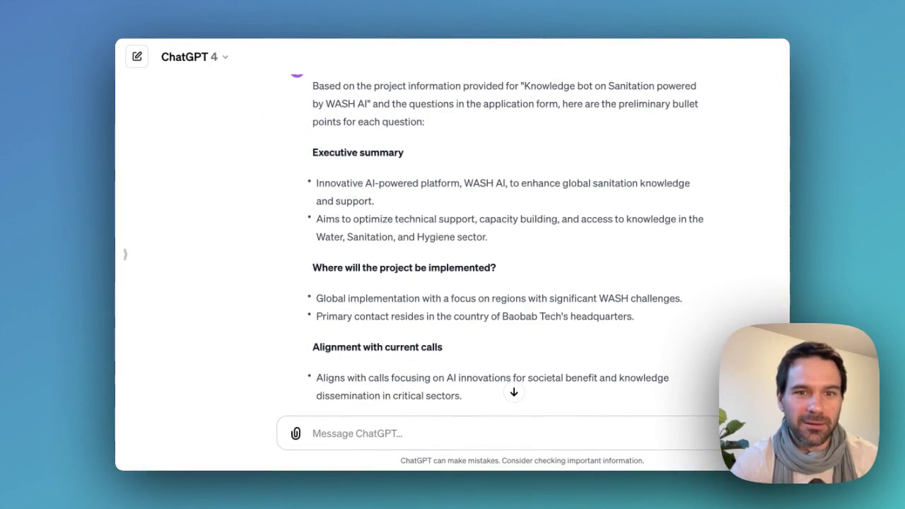
{"action": "scroll", "coordinate": [453, 251], "scroll_direction": "down", "scroll_amount": 1}
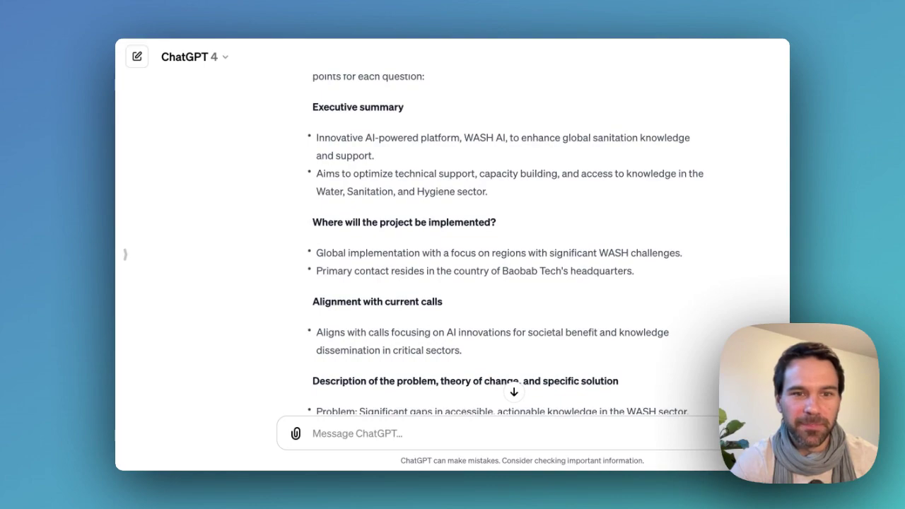
{"action": "scroll", "coordinate": [452, 251], "scroll_direction": "down", "scroll_amount": 2}
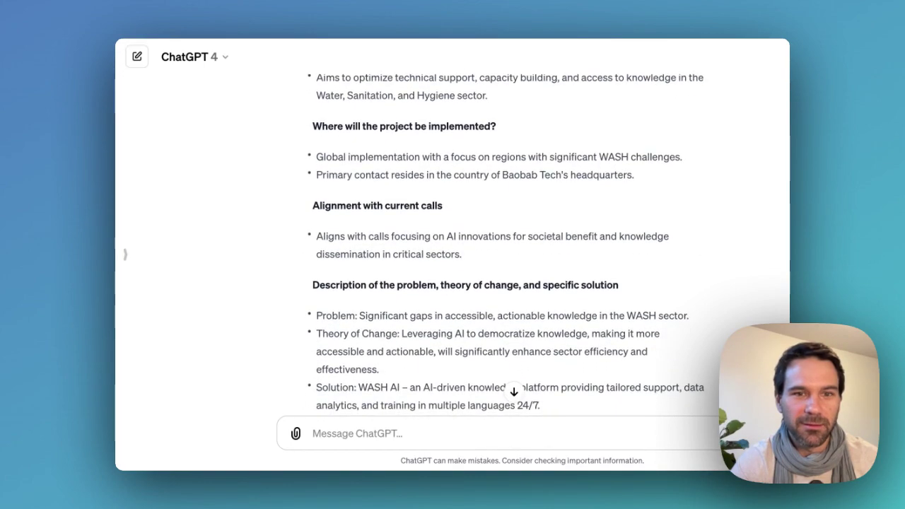
{"action": "scroll", "coordinate": [453, 252], "scroll_direction": "down", "scroll_amount": 2}
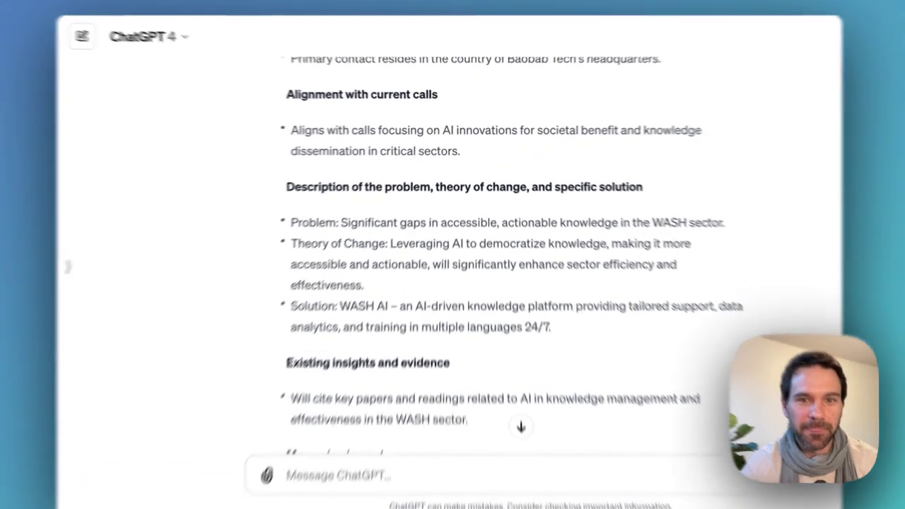
{"action": "left_click_drag", "start_coordinate": [365, 217], "coordinate": [688, 216]}
{"action": "left_click", "coordinate": [353, 263]}
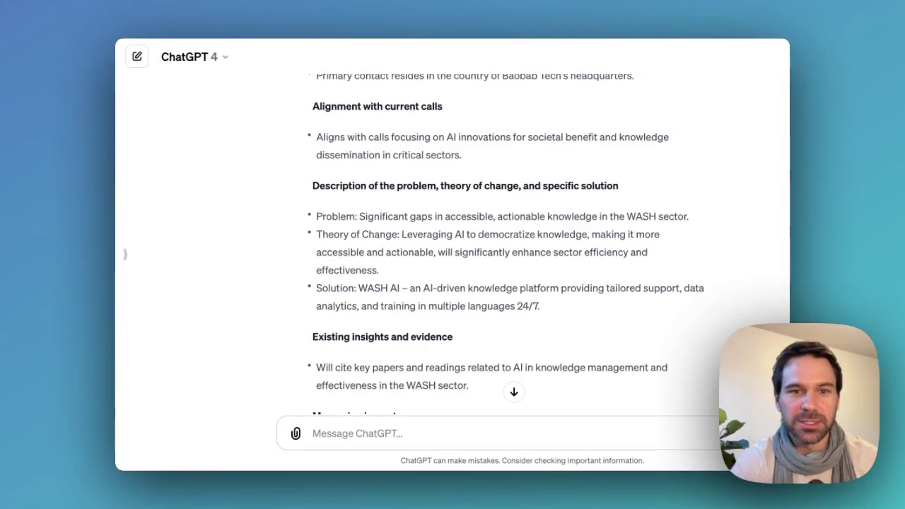
{"action": "scroll", "coordinate": [452, 265], "scroll_direction": "down", "scroll_amount": 1}
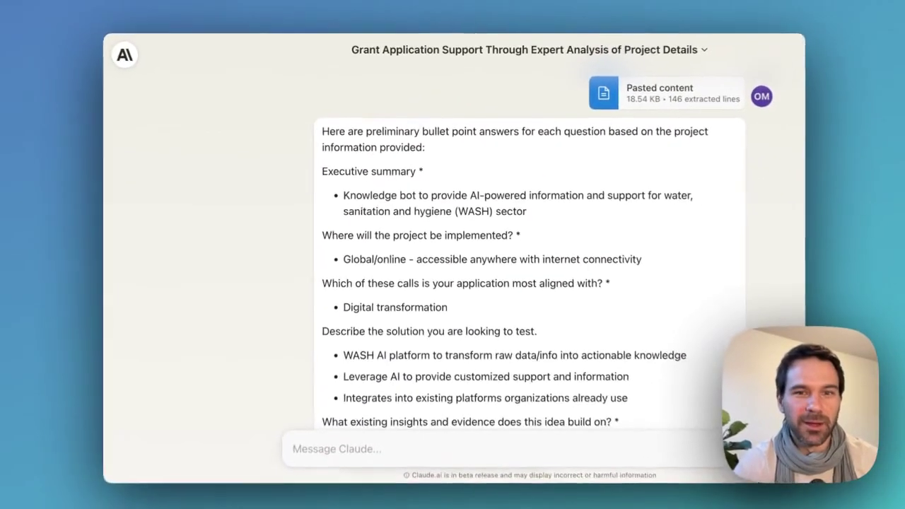
- Switch to Claude and review its answers from the executive summary to the closing question, and compare them with ChatGPT's answers
{"action": "scroll", "coordinate": [729, 447], "scroll_direction": "down", "scroll_amount": 2}
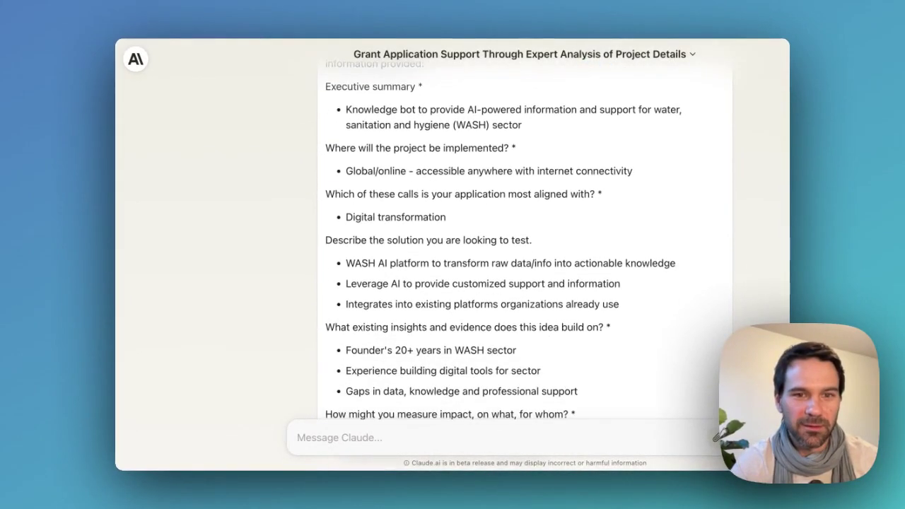
{"action": "scroll", "coordinate": [716, 437], "scroll_direction": "down", "scroll_amount": 2}
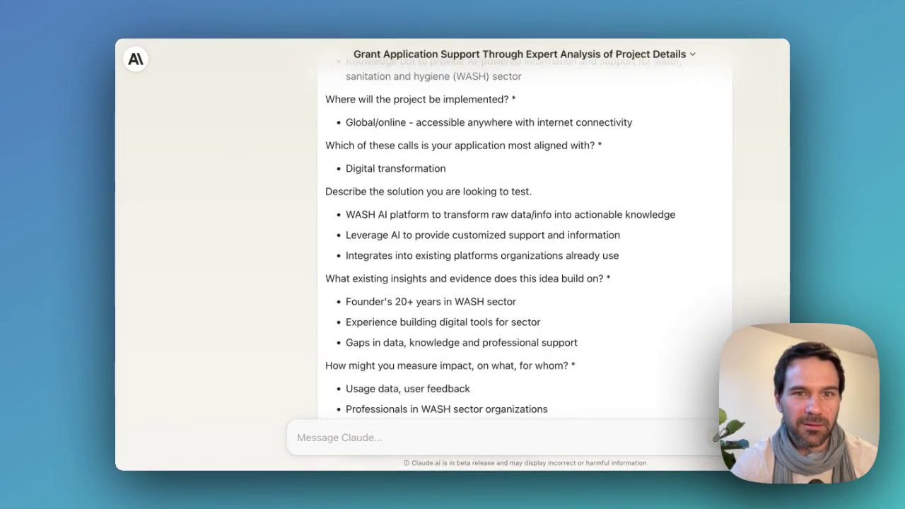
{"action": "scroll", "coordinate": [715, 437], "scroll_direction": "down", "scroll_amount": 2}
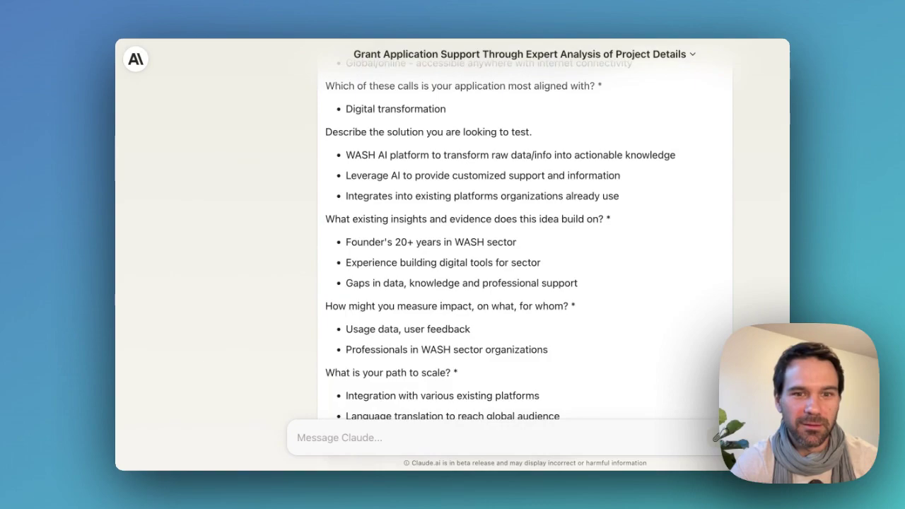
{"action": "scroll", "coordinate": [715, 437], "scroll_direction": "down", "scroll_amount": 3}
{"action": "scroll", "coordinate": [715, 437], "scroll_direction": "down", "scroll_amount": 3}
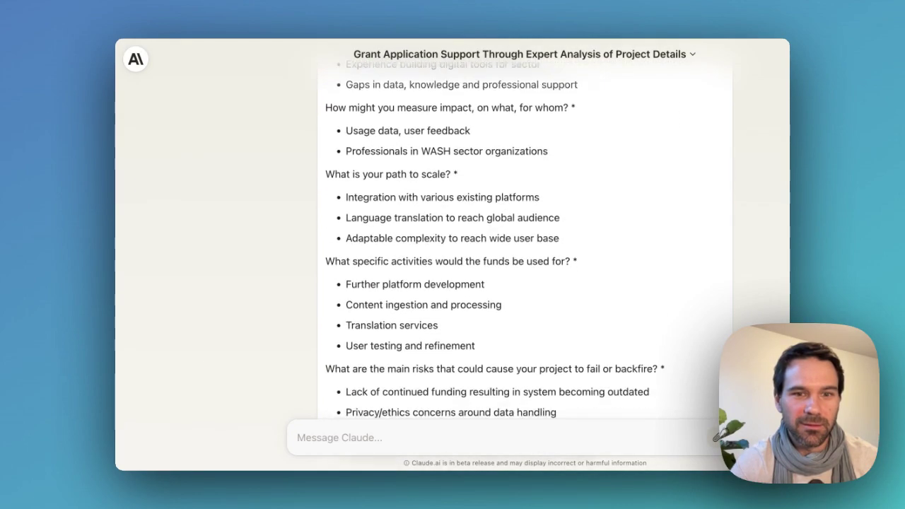
{"action": "scroll", "coordinate": [716, 437], "scroll_direction": "down", "scroll_amount": 3}
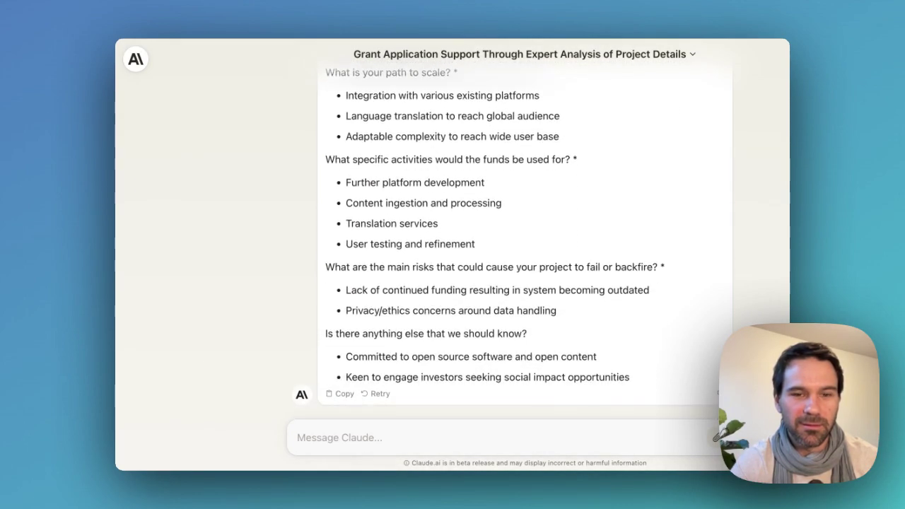
{"action": "scroll", "coordinate": [715, 437], "scroll_direction": "up", "scroll_amount": 3}
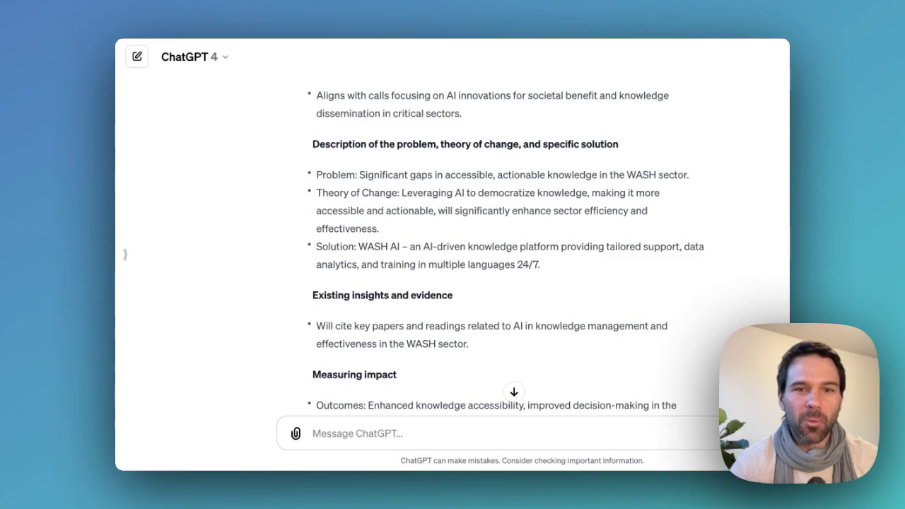
{"action": "scroll", "coordinate": [495, 247], "scroll_direction": "up", "scroll_amount": 6}
{"action": "scroll", "coordinate": [495, 247], "scroll_direction": "down", "scroll_amount": 10}
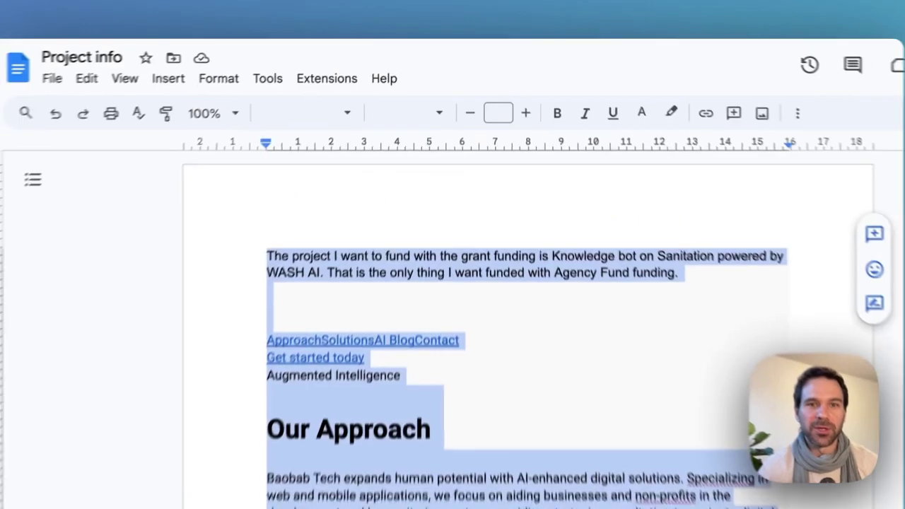
- Switch to Google Docs and create a new blank document titled "Scrap book answers"
{"action": "left_click", "coordinate": [52, 79]}
{"action": "mouse_move", "coordinate": [82, 110]}
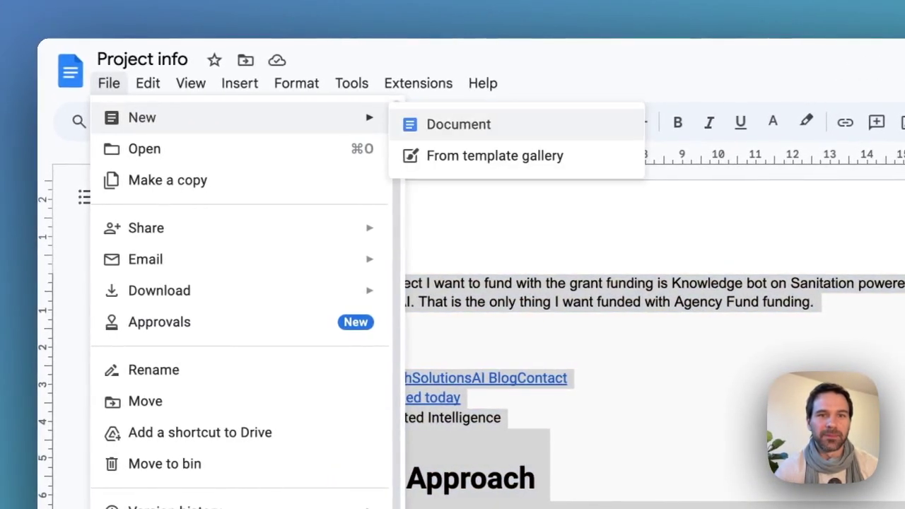
{"action": "left_click", "coordinate": [459, 124]}
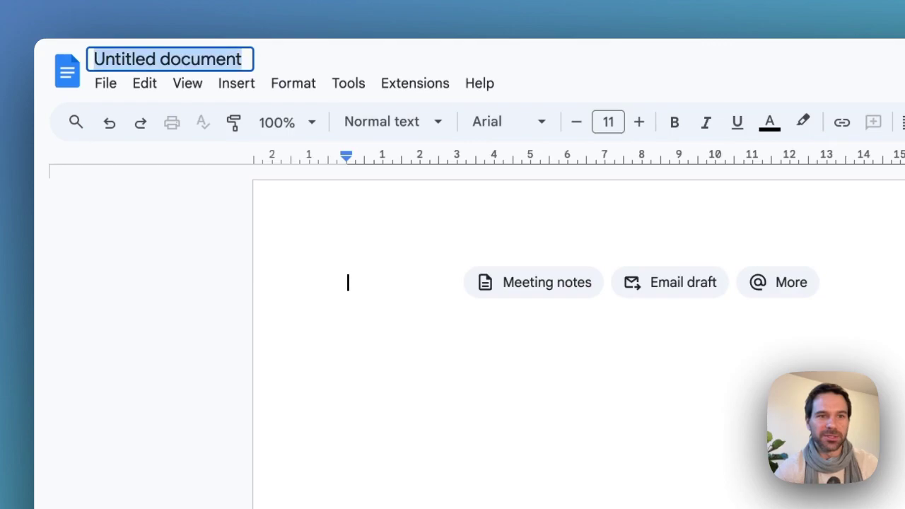
{"action": "type", "text": "Scrap book a"}
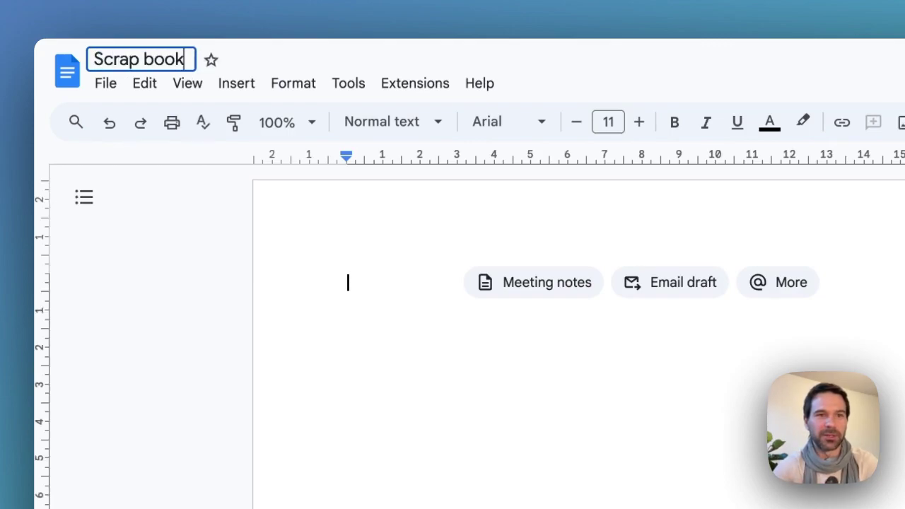
{"action": "type", "text": "nswer"}
{"action": "key", "text": "Return"}
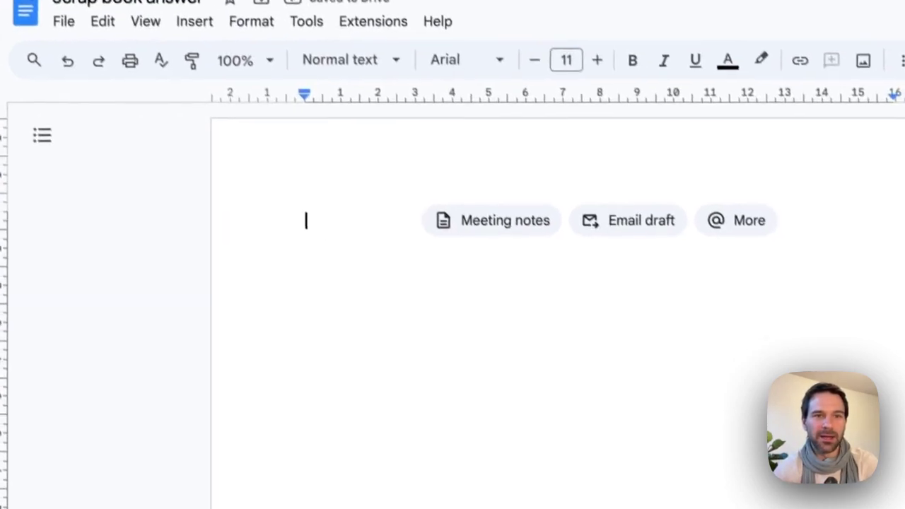
{"action": "type", "text": "s"}
{"action": "key", "text": "Return"}
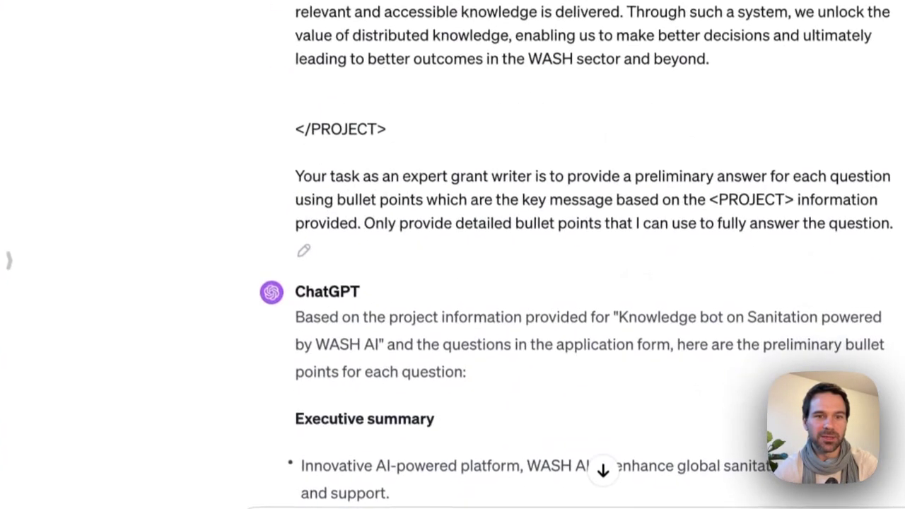
- Copy ChatGPT's full bullet-point response and paste it into the Scrap book answers document
{"action": "scroll", "coordinate": [566, 254], "scroll_direction": "down", "scroll_amount": 10}
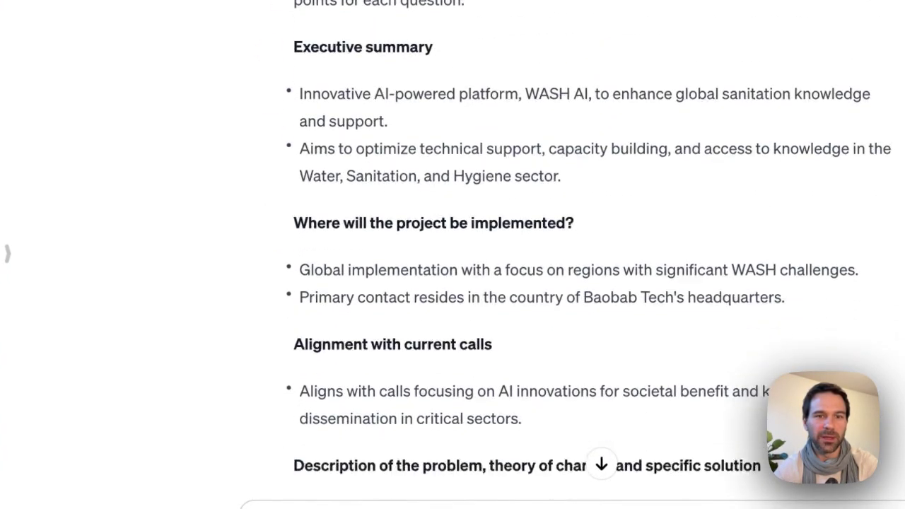
{"action": "scroll", "coordinate": [565, 254], "scroll_direction": "down", "scroll_amount": 20}
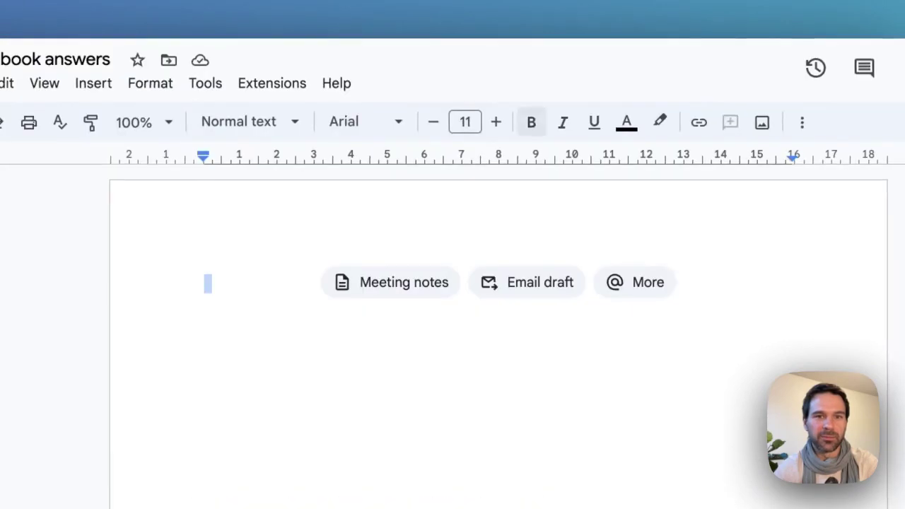
{"action": "key", "text": "ctrl+v"}
{"action": "scroll", "coordinate": [530, 283], "scroll_direction": "up", "scroll_amount": 20}
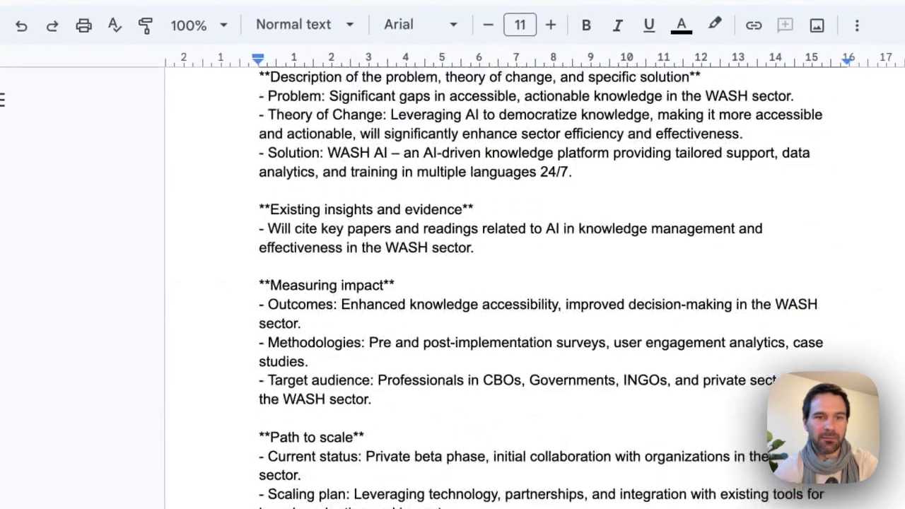
{"action": "scroll", "coordinate": [530, 282], "scroll_direction": "down", "scroll_amount": 5}
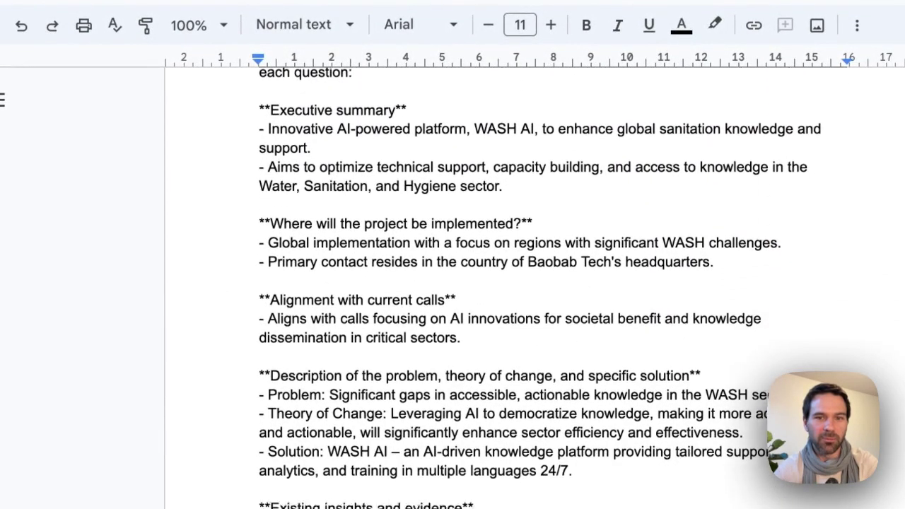
{"action": "scroll", "coordinate": [530, 282], "scroll_direction": "down", "scroll_amount": 3}
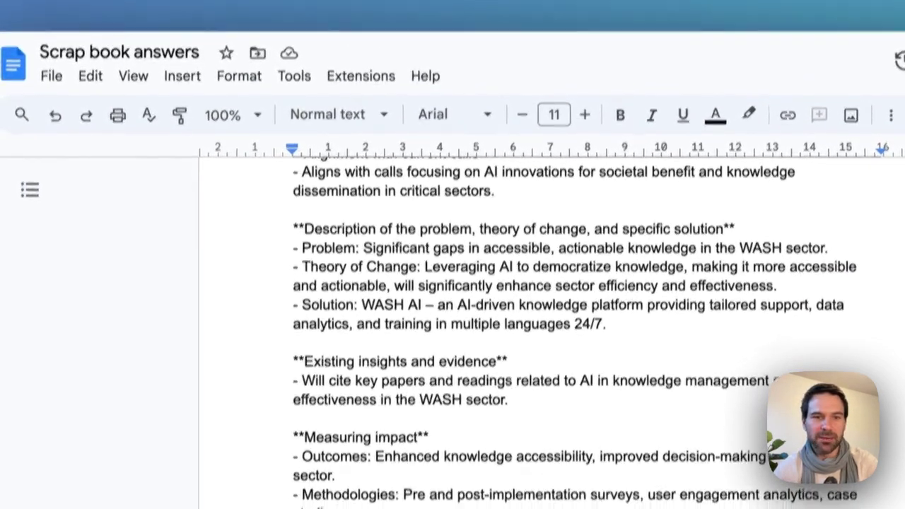
- Examine the pasted section on the problem, theory of change and specific solution, highlighting its heading and its three bullets
{"action": "scroll", "coordinate": [530, 283], "scroll_direction": "up", "scroll_amount": 3}
{"action": "scroll", "coordinate": [531, 282], "scroll_direction": "down", "scroll_amount": 1}
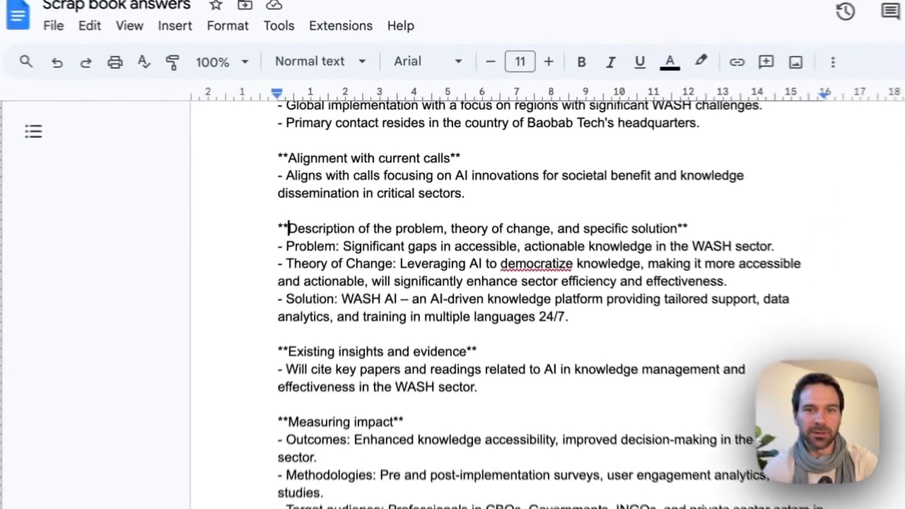
{"action": "left_click_drag", "start_coordinate": [327, 211], "coordinate": [603, 211]}
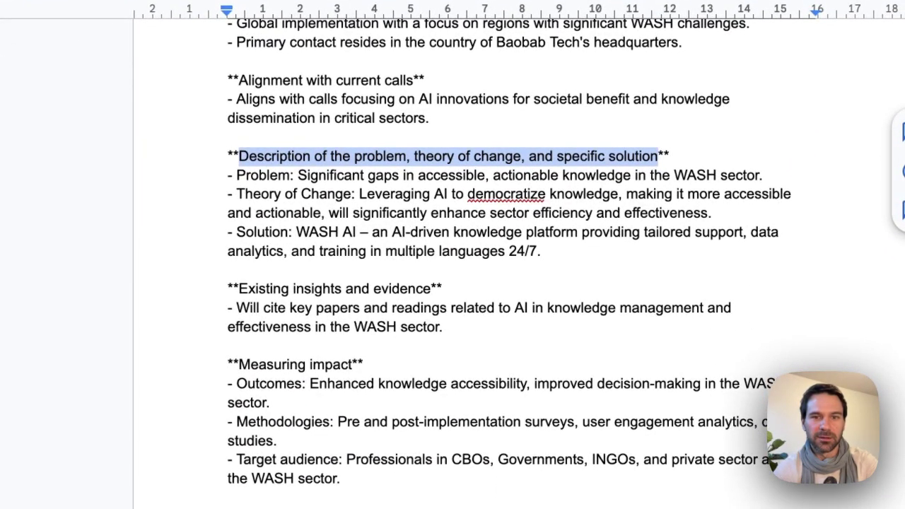
{"action": "left_click", "coordinate": [430, 381]}
{"action": "scroll", "coordinate": [430, 382], "scroll_direction": "down", "scroll_amount": 1}
{"action": "scroll", "coordinate": [431, 382], "scroll_direction": "down", "scroll_amount": 1}
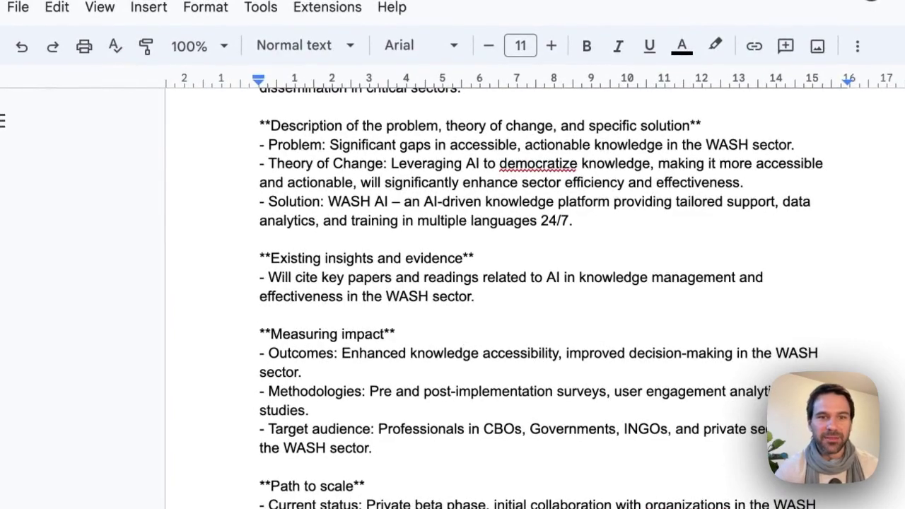
{"action": "left_click_drag", "start_coordinate": [391, 164], "coordinate": [591, 182]}
{"action": "double_click", "coordinate": [591, 221]}
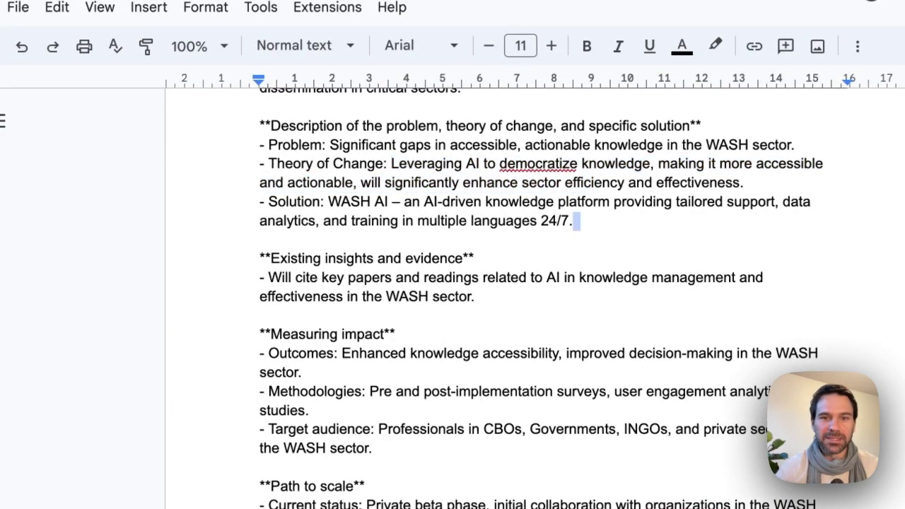
{"action": "double_click", "coordinate": [263, 316]}
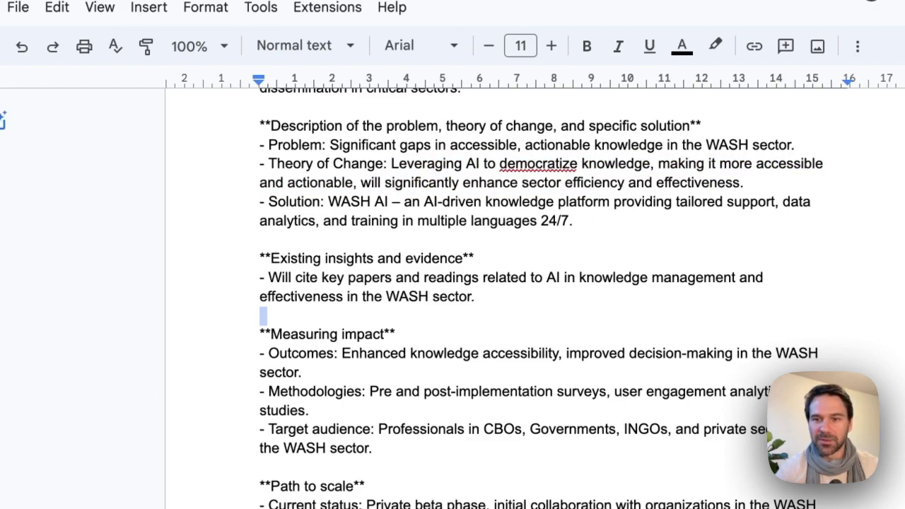
{"action": "scroll", "coordinate": [541, 297], "scroll_direction": "up", "scroll_amount": 2}
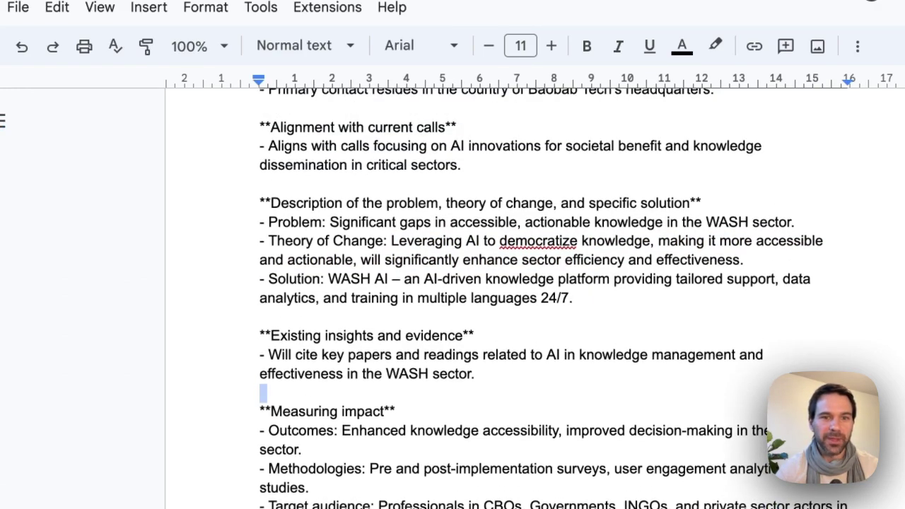
{"action": "left_click_drag", "start_coordinate": [271, 203], "coordinate": [689, 203]}
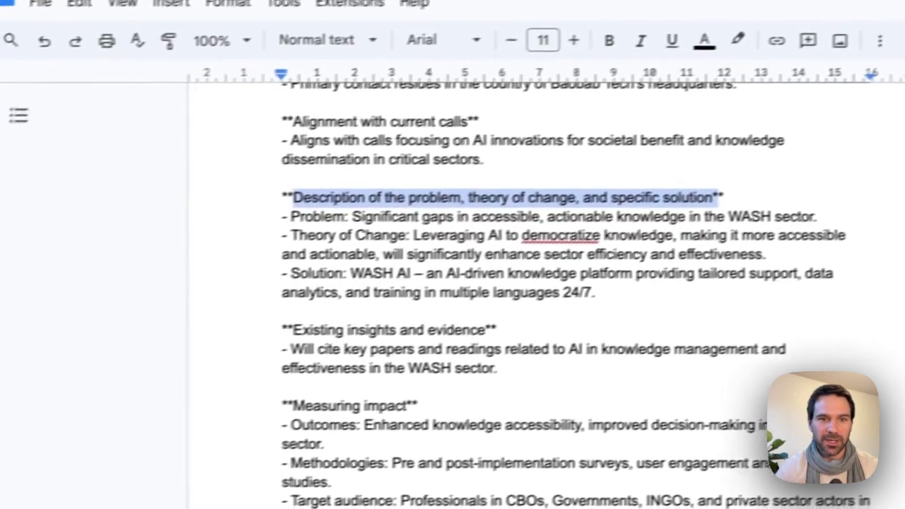
{"action": "left_click_drag", "start_coordinate": [281, 216], "coordinate": [601, 292]}
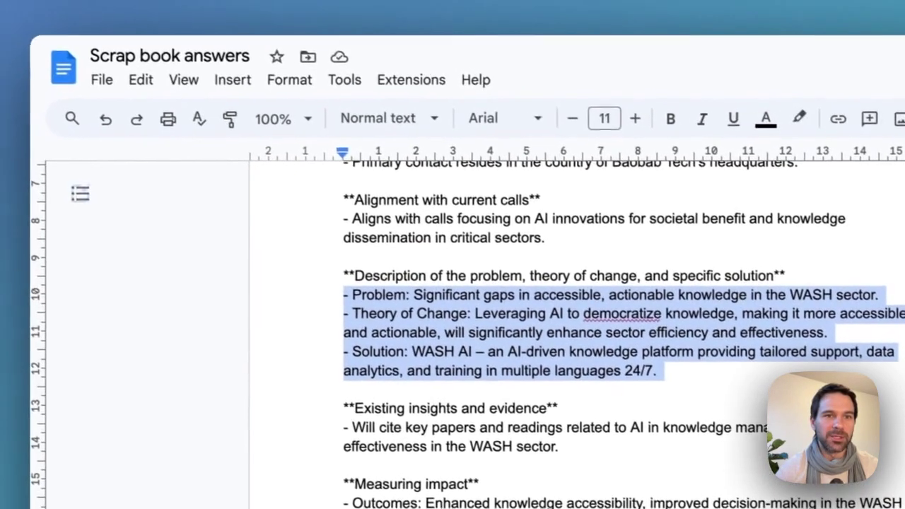
- Switch to the application questions document and select the question on the problem, theory of change and specific solution for copying
{"action": "left_click", "coordinate": [268, 14]}
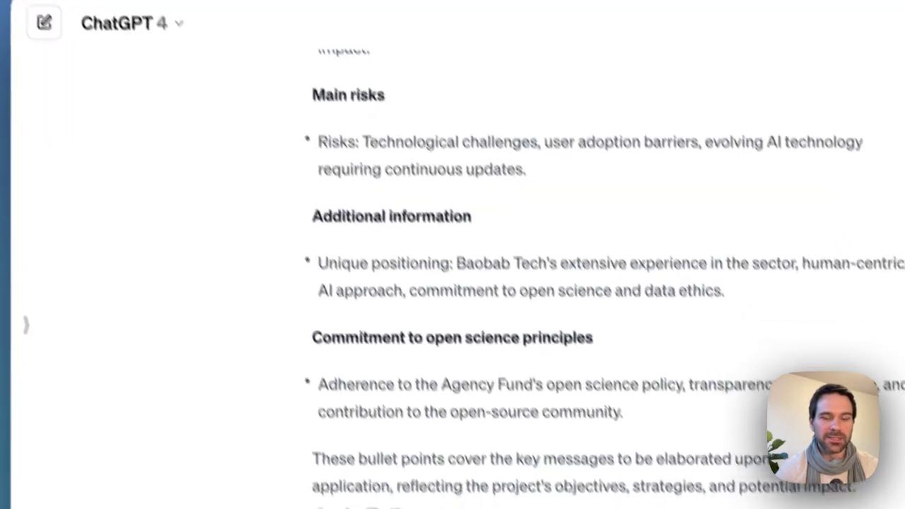
{"action": "scroll", "coordinate": [453, 255], "scroll_direction": "up", "scroll_amount": 20}
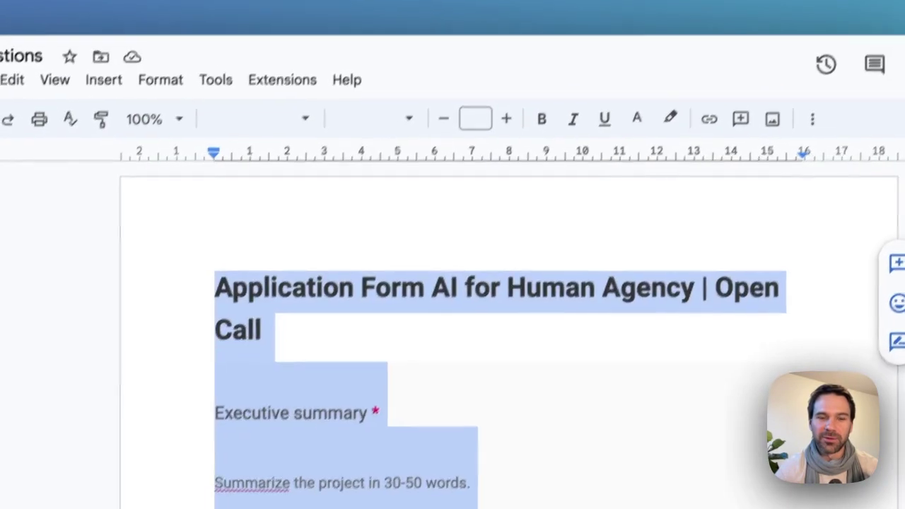
{"action": "scroll", "coordinate": [452, 283], "scroll_direction": "down", "scroll_amount": 10}
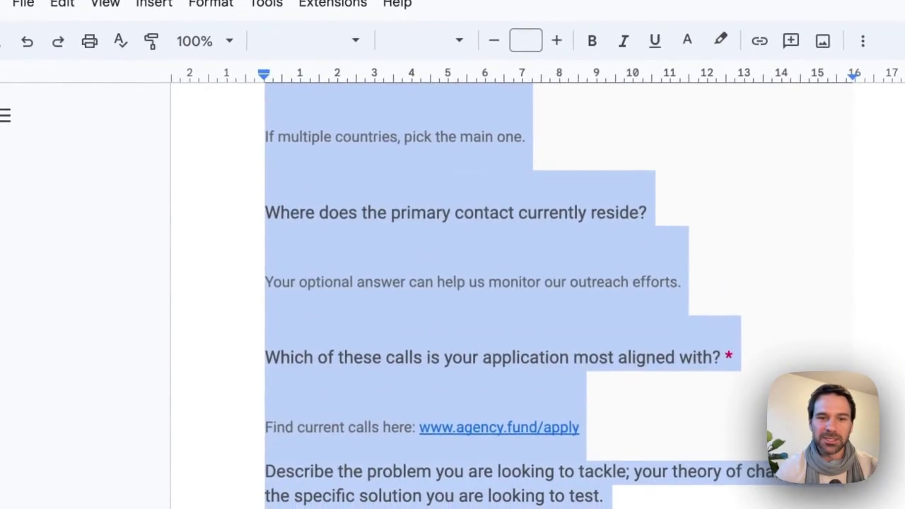
{"action": "scroll", "coordinate": [452, 283], "scroll_direction": "down", "scroll_amount": 3}
{"action": "scroll", "coordinate": [453, 283], "scroll_direction": "up", "scroll_amount": 3}
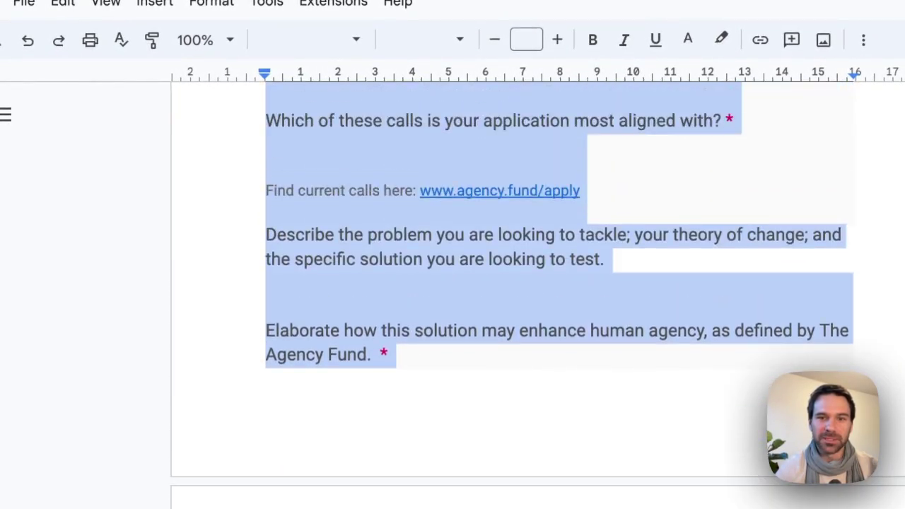
{"action": "scroll", "coordinate": [453, 283], "scroll_direction": "up", "scroll_amount": 1}
{"action": "left_click", "coordinate": [438, 400]}
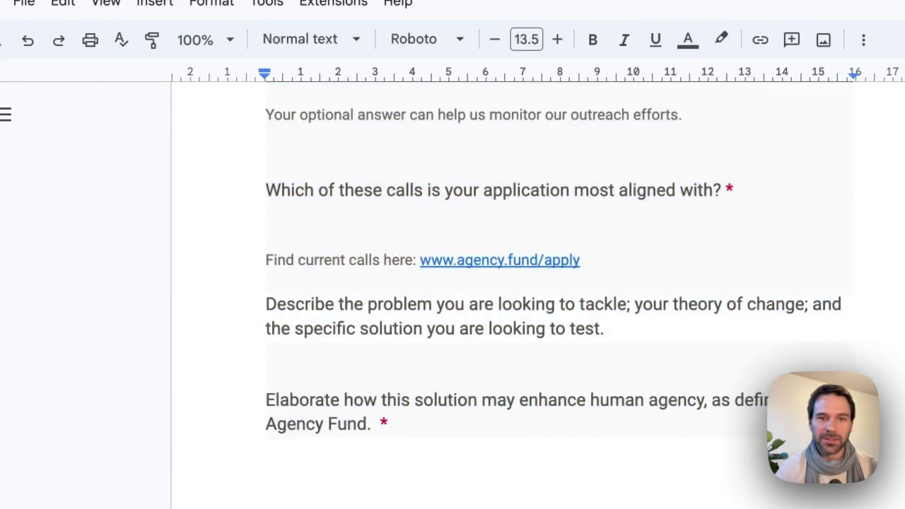
{"action": "left_click_drag", "start_coordinate": [266, 305], "coordinate": [615, 329]}
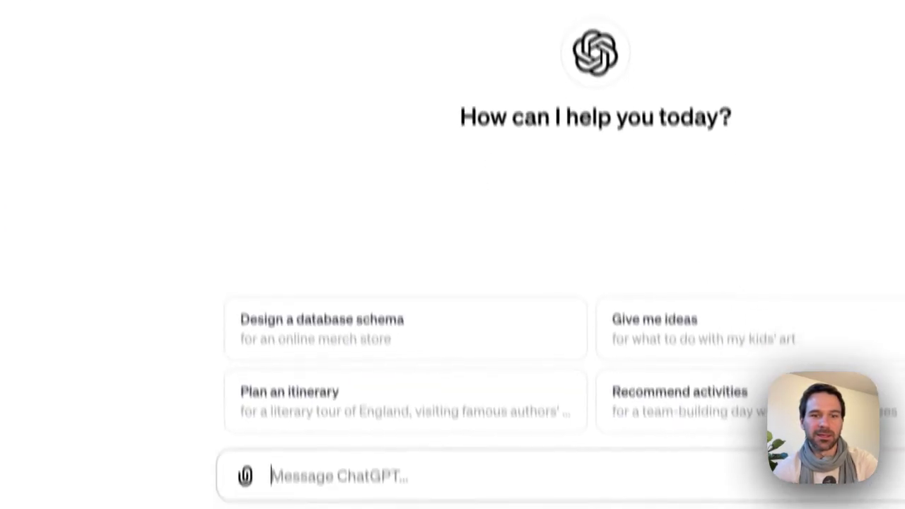
- Switch to a new ChatGPT chat and begin the prompt with "Answer this question using the CONTEXT"
{"action": "type", "text": "Anser"}
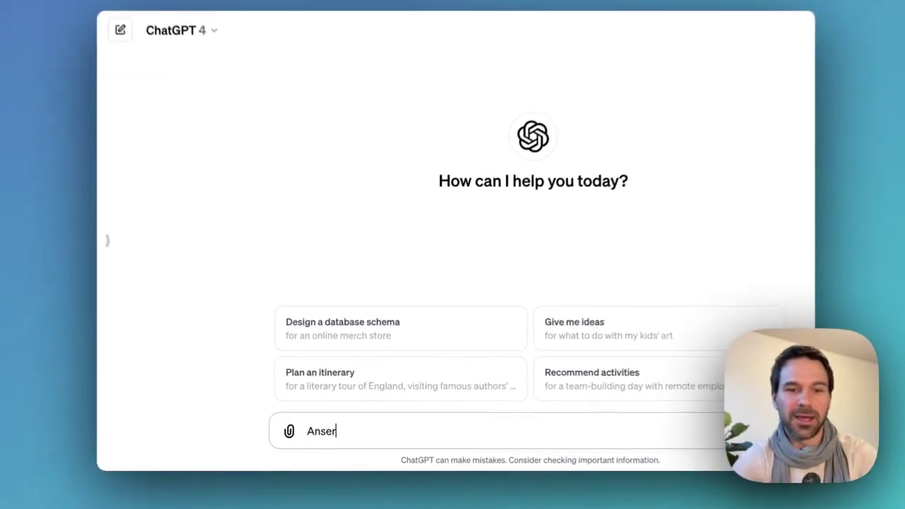
{"action": "key", "text": "BackSpace"}
{"action": "key", "text": "BackSpace"}
{"action": "type", "text": "wer this ques"}
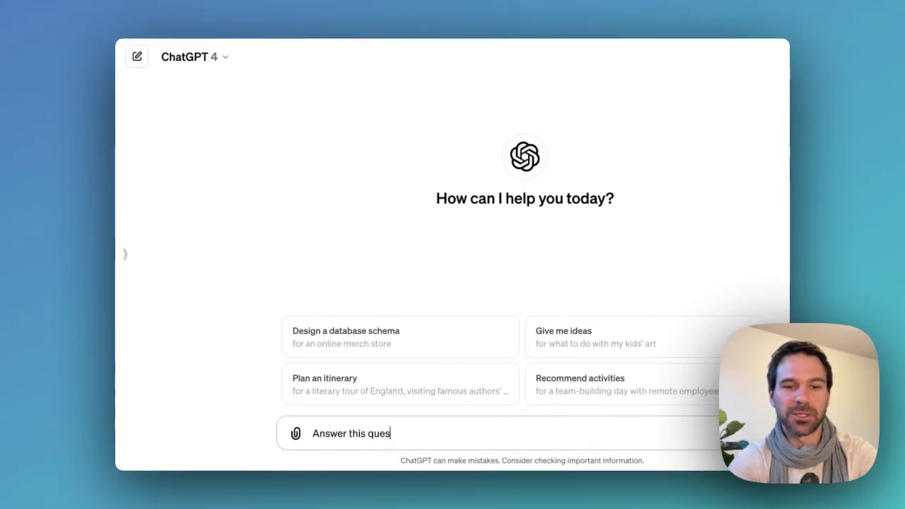
{"action": "type", "text": "tion using th"}
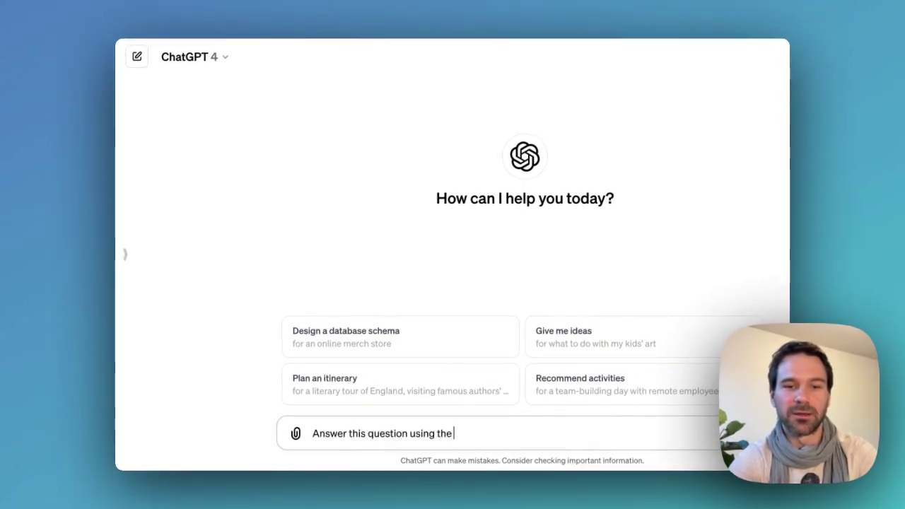
{"action": "type", "text": "e CONTE"}
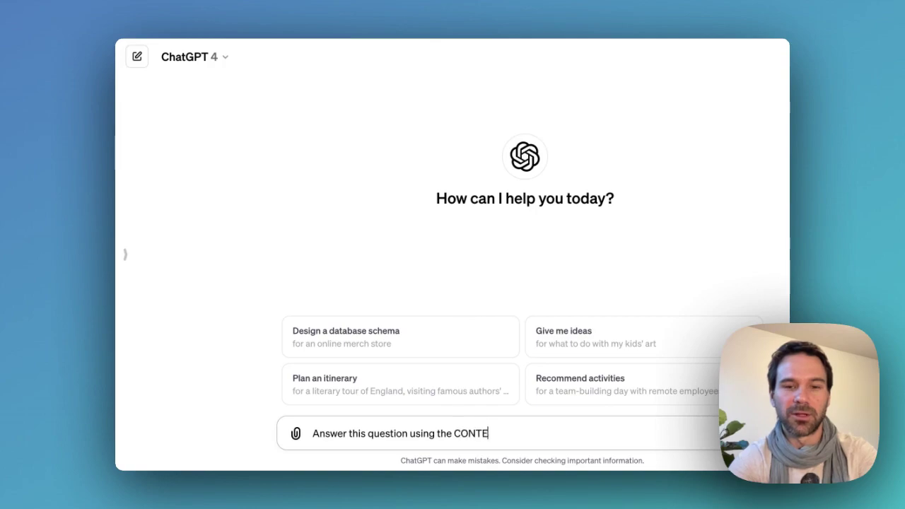
{"action": "type", "text": "XT"}
- Insert "Act as a grant writer." at the start of the prompt and capitalize "question" as "QUESTION"
{"action": "left_click", "coordinate": [313, 433]}
{"action": "type", "text": "Act as a grant writer."}
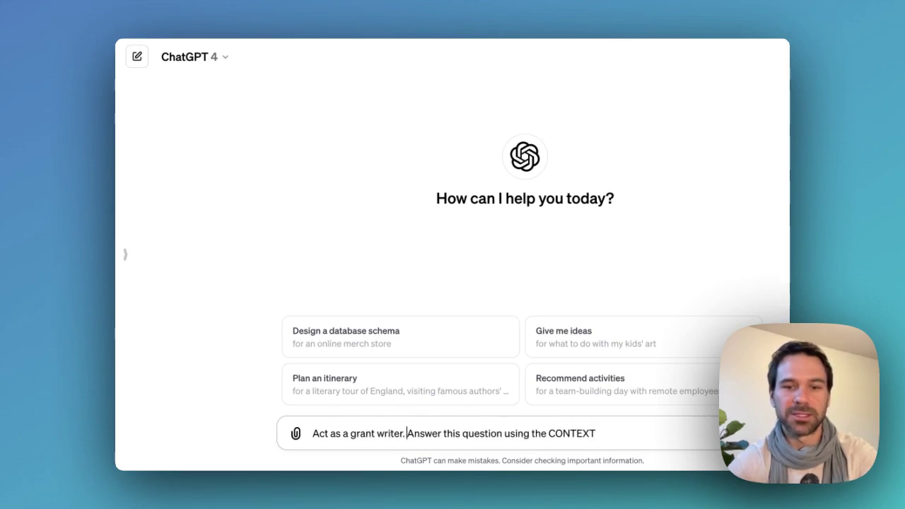
{"action": "double_click", "coordinate": [482, 433]}
{"action": "type", "text": "QUESTION"}
- Extend the prompt after CONTEXT with "and knowing the other questions to"
{"action": "left_click", "coordinate": [621, 414]}
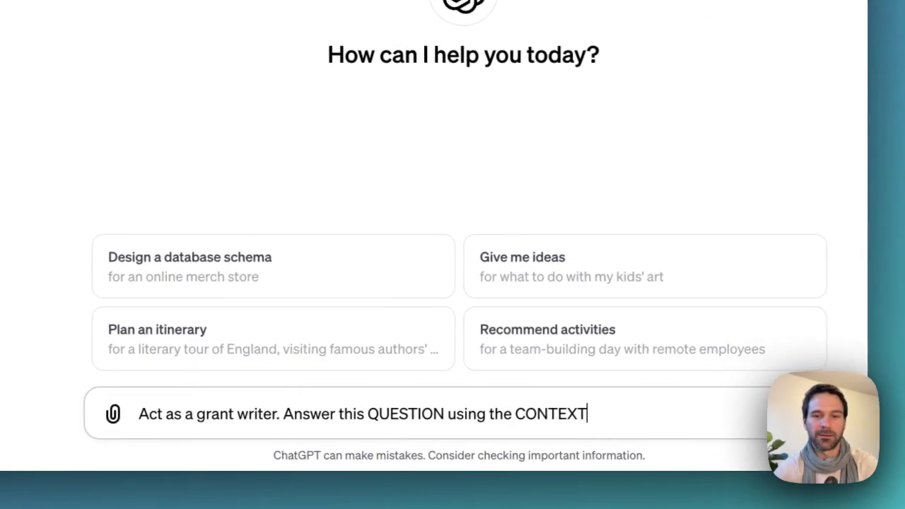
{"action": "type", "text": "and"}
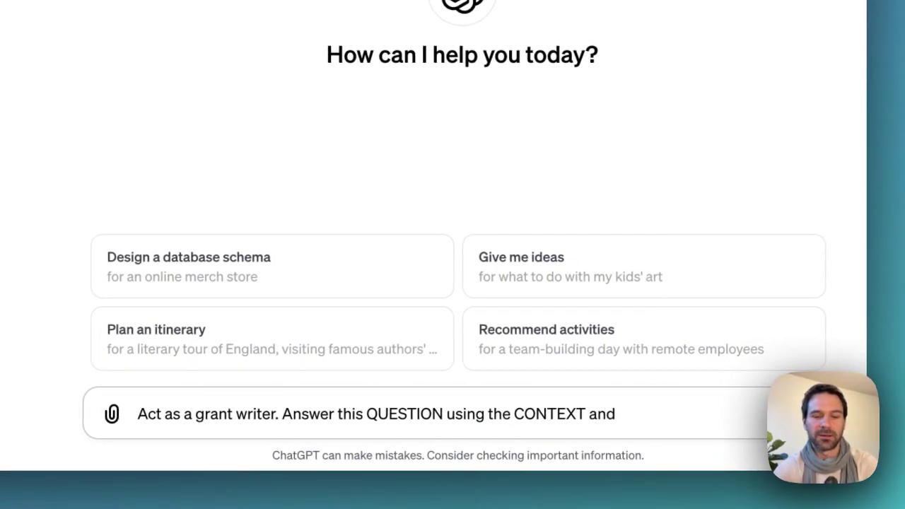
{"action": "type", "text": " A"}
{"action": "key", "text": "BackSpace"}
{"action": "type", "text": "knowlbg"}
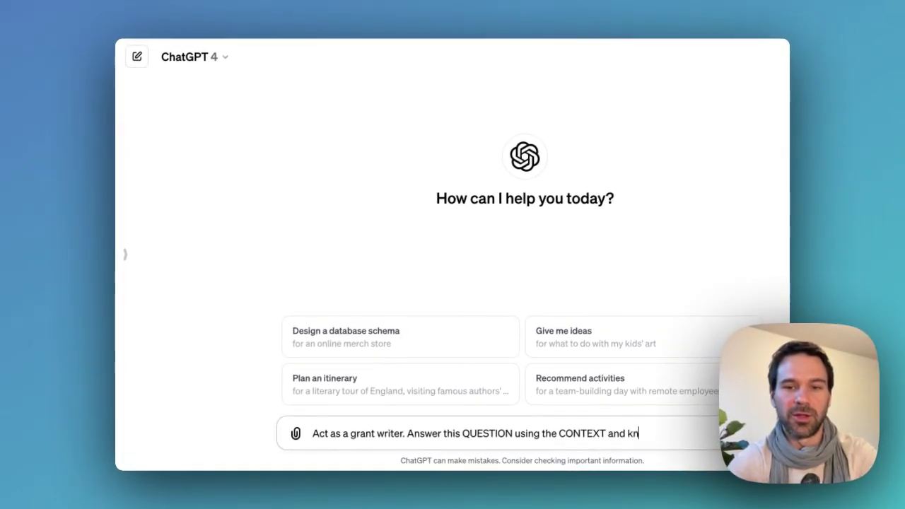
{"action": "type", "text": "ing the other"}
{"action": "type", "text": " questions to ht"}
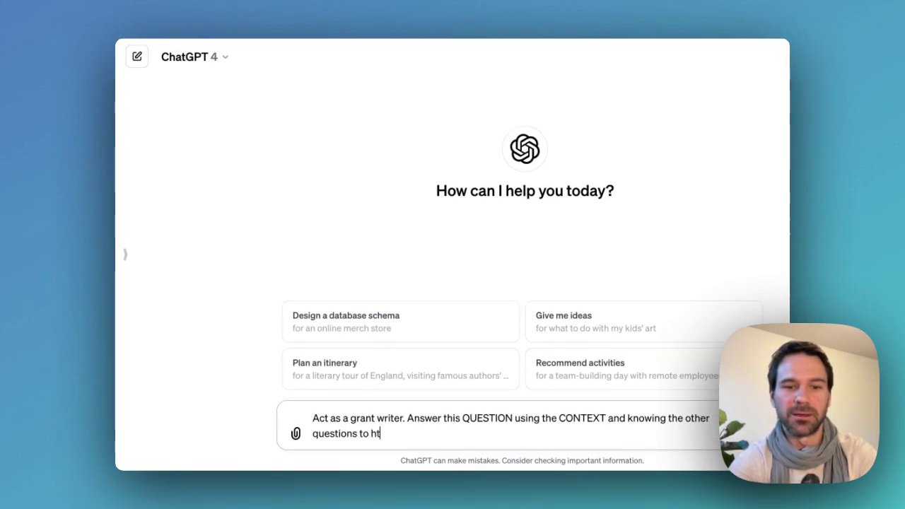
{"action": "key", "text": "BackSpace"}
{"action": "key", "text": "BackSpace"}
- Complete the instruction with "be answered, to avoid you answering those other question." and add blank lines below it
{"action": "type", "text": "be answered, to av"}
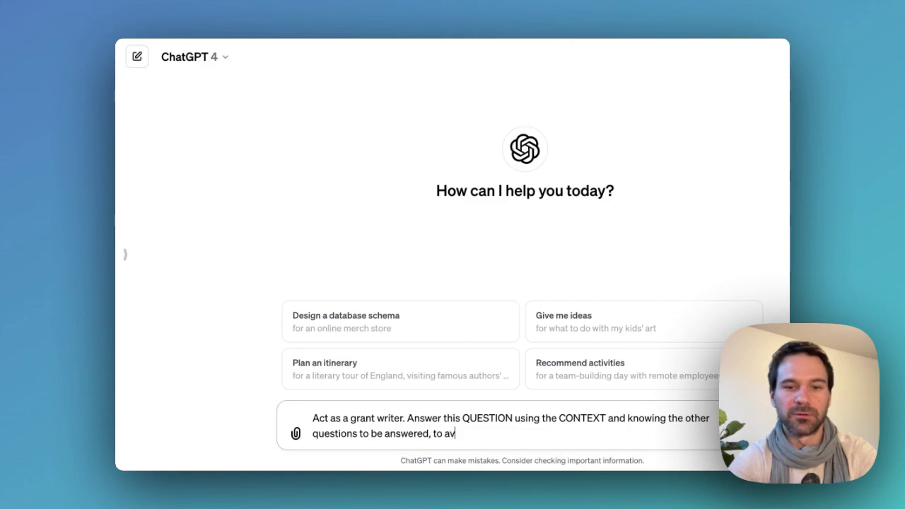
{"action": "type", "text": "nswering those others ques"}
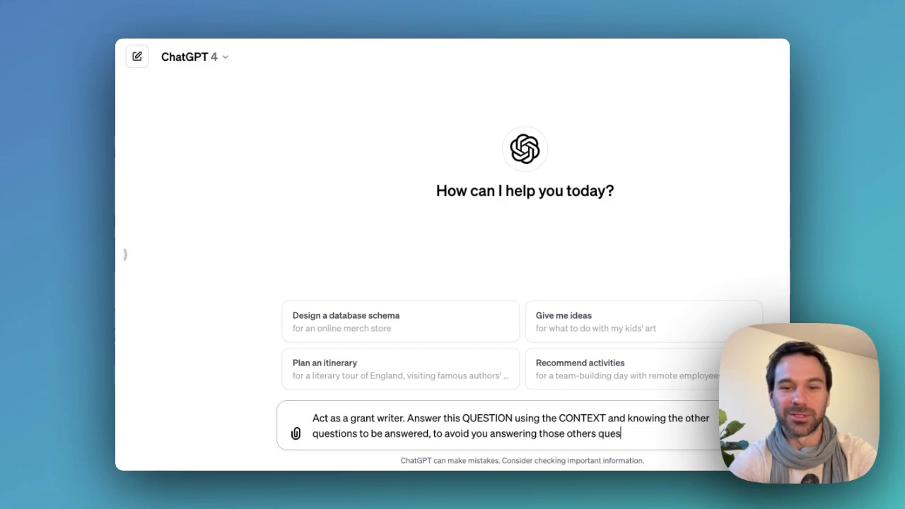
{"action": "key", "text": "BackSpace"}
{"action": "key", "text": "BackSpace"}
{"action": "key", "text": "BackSpace"}
{"action": "key", "text": "BackSpace"}
{"action": "key", "text": "BackSpace"}
{"action": "key", "text": "BackSpace"}
{"action": "type", "text": " question."}
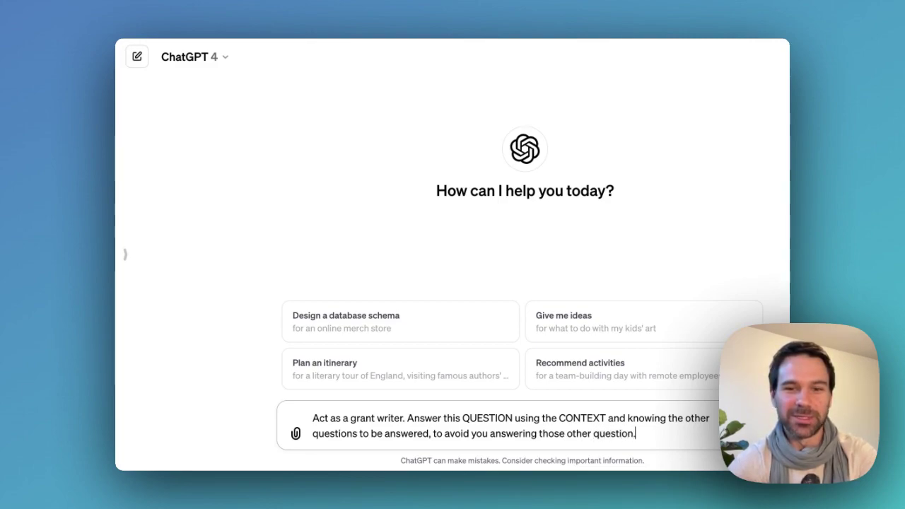
{"action": "key", "text": "shift+Return"}
{"action": "key", "text": "shift+Return"}
{"action": "key", "text": "shift+Return"}
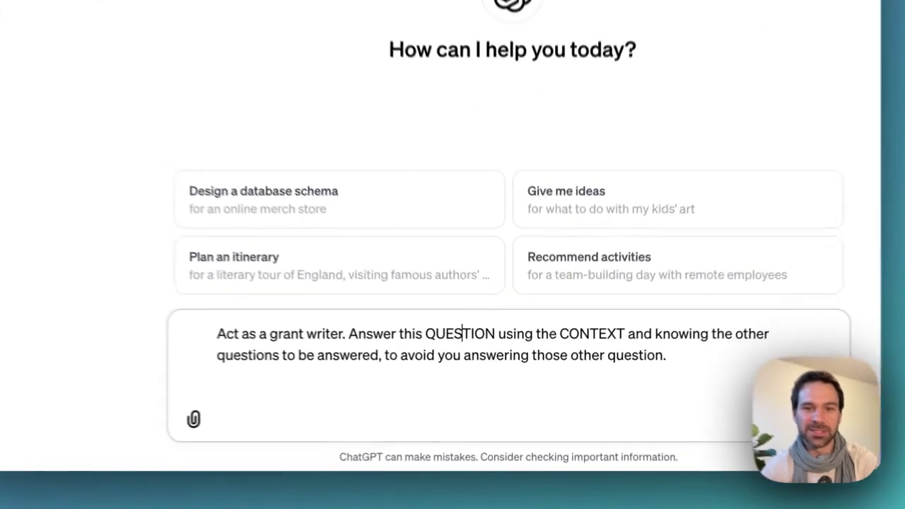
- Review the key words of the instruction and correct its ending to "those other questions too."
{"action": "double_click", "coordinate": [486, 372]}
{"action": "double_click", "coordinate": [582, 372]}
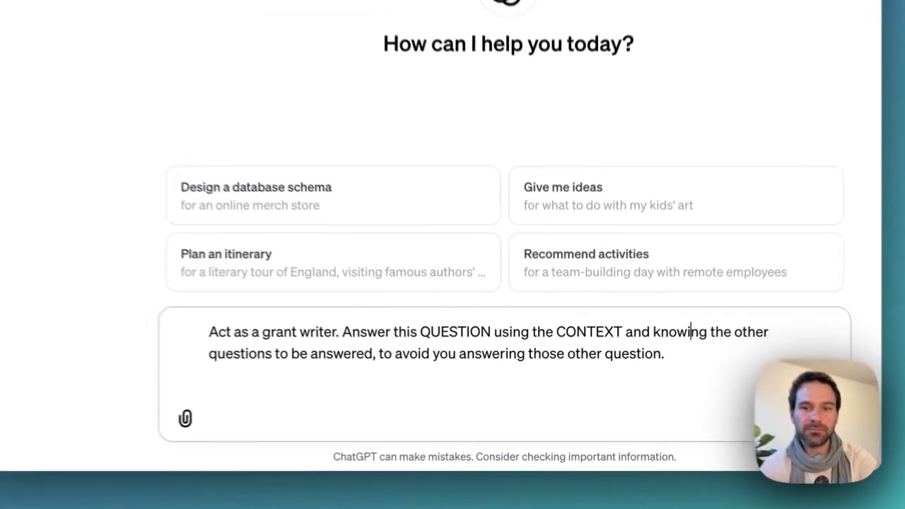
{"action": "double_click", "coordinate": [655, 372]}
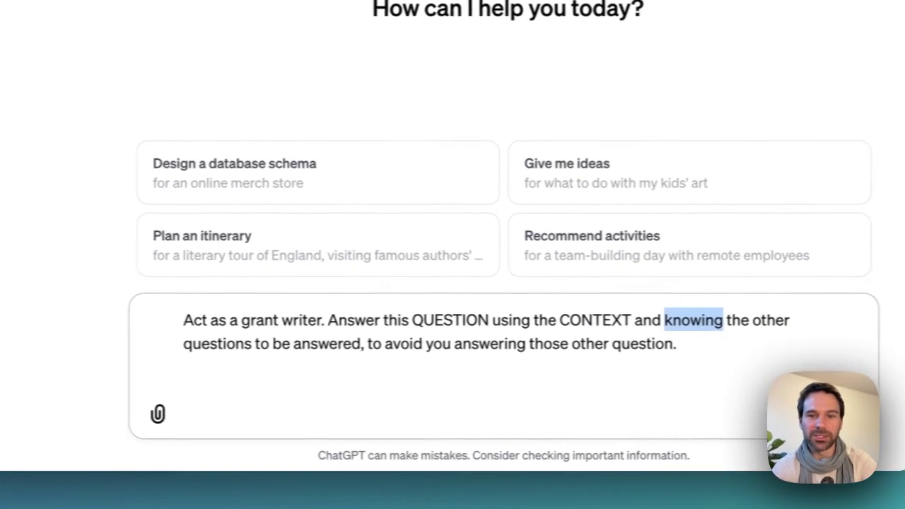
{"action": "left_click", "coordinate": [635, 344]}
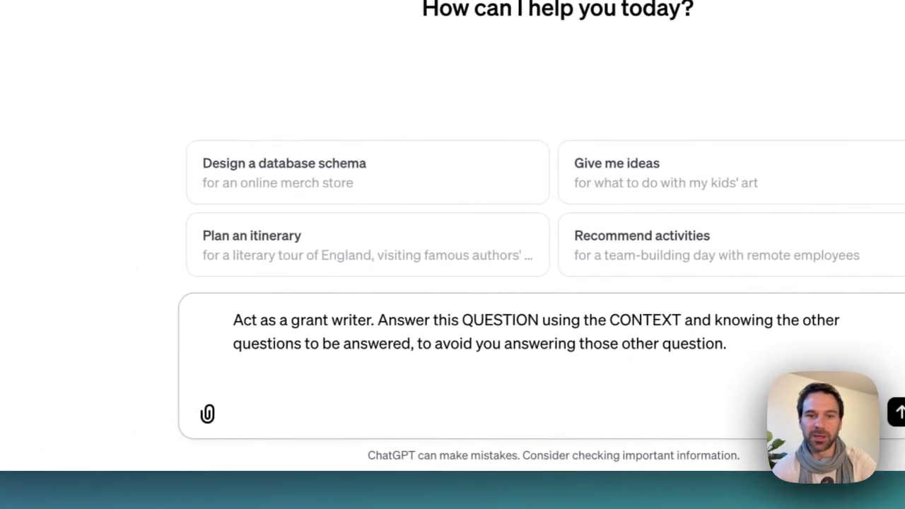
{"action": "left_click", "coordinate": [657, 344]}
{"action": "type", "text": "s too."}
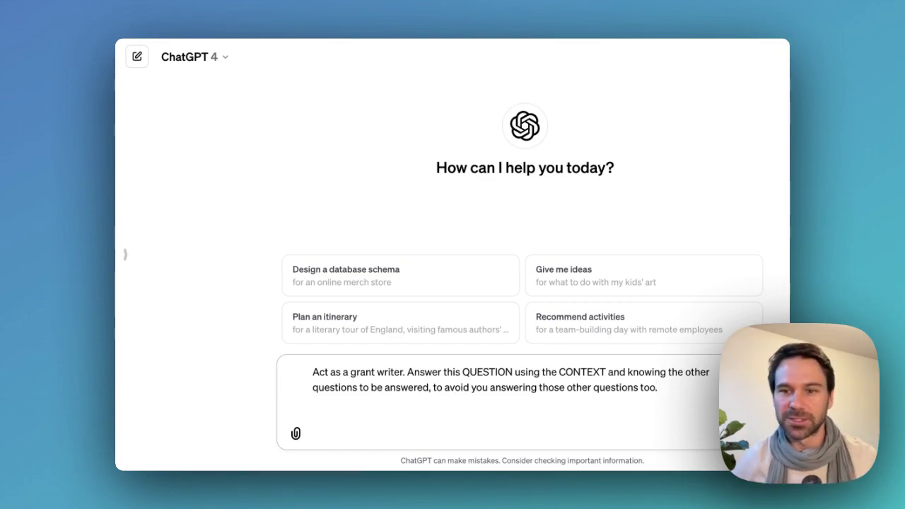
- Add a "QUESTION:" label below the instruction, followed by the copied question on the problem, theory of change and specific solution
{"action": "key", "text": "shift+Return"}
{"action": "key", "text": "shift+Return"}
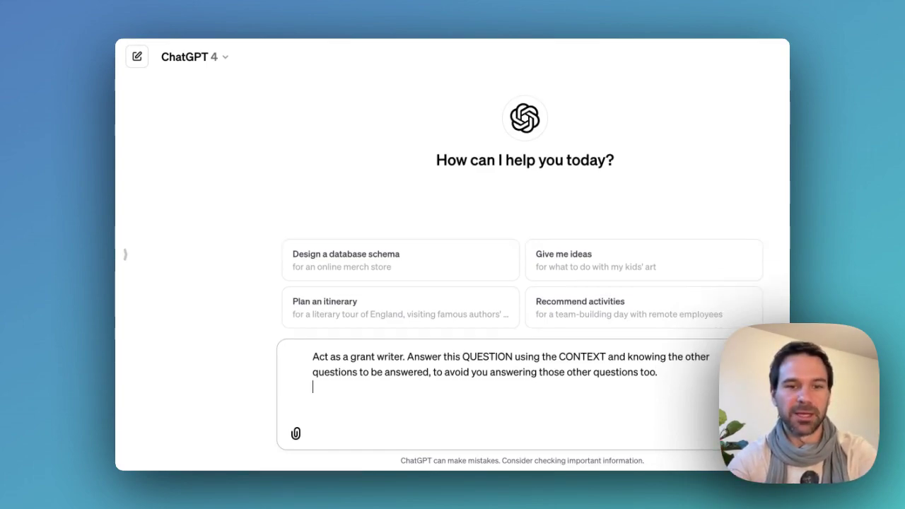
{"action": "type", "text": "QUESTION:"}
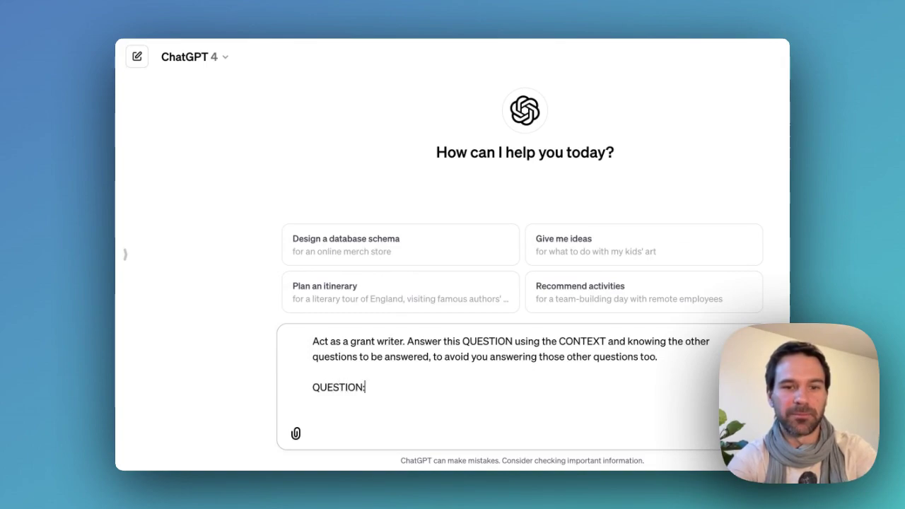
{"action": "type", "text": "Describe the problem you are looking to tackle; your theory of change; and the specific solution you are looking to test."}
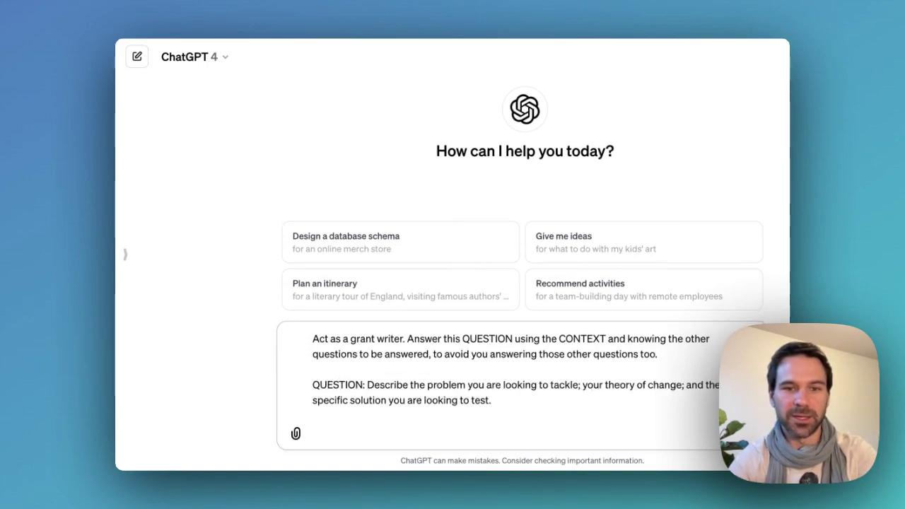
- Add an opening <CONTEXT> tag and a closing </CONTEXT> tag below the question, with an empty line between them
{"action": "type", "text": "CONTEXT"}
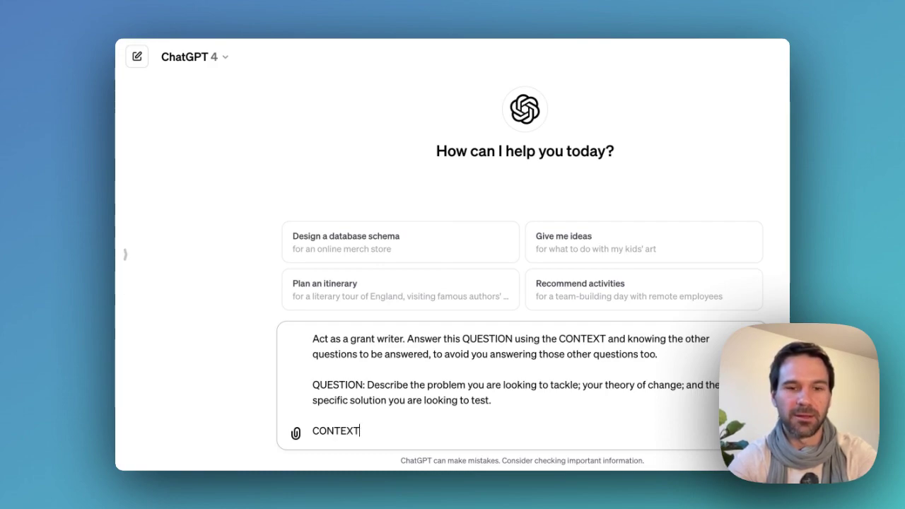
{"action": "type", "text": "<"}
{"action": "key", "text": "End"}
{"action": "key", "text": "shift+Return"}
{"action": "key", "text": "shift+Return"}
{"action": "type", "text": "</CONTENX"}
{"action": "key", "text": "BackSpace"}
{"action": "key", "text": "BackSpace"}
{"action": "type", "text": "XT"}
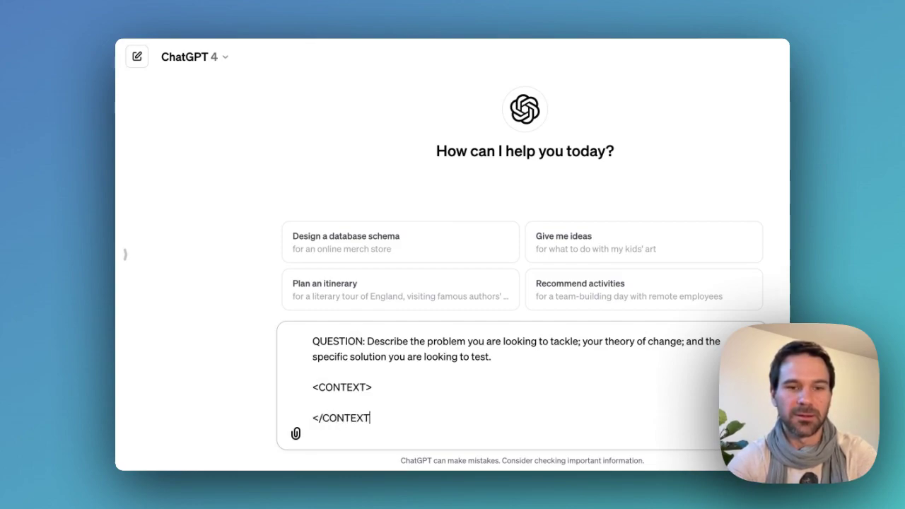
- Write "This includes the full call and the other questions" between the CONTEXT tags
{"action": "type", "text": "This"}
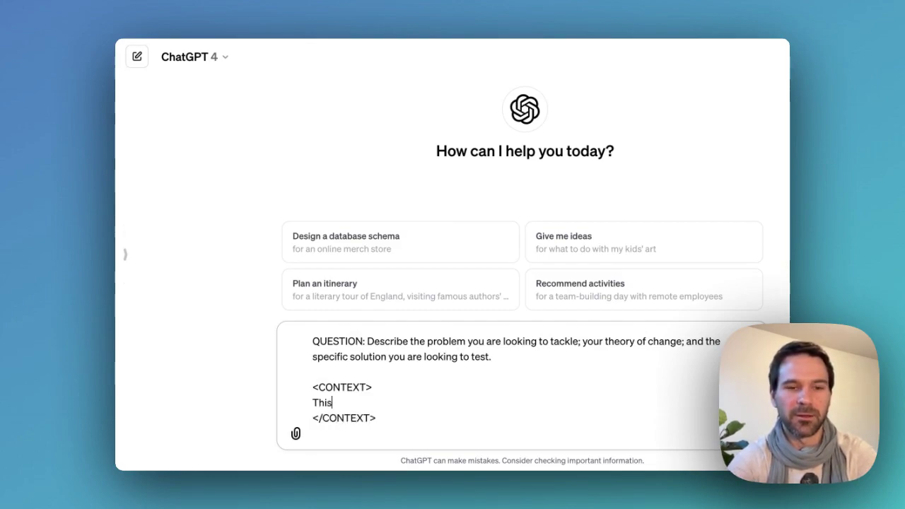
{"action": "type", "text": " includes the ca"}
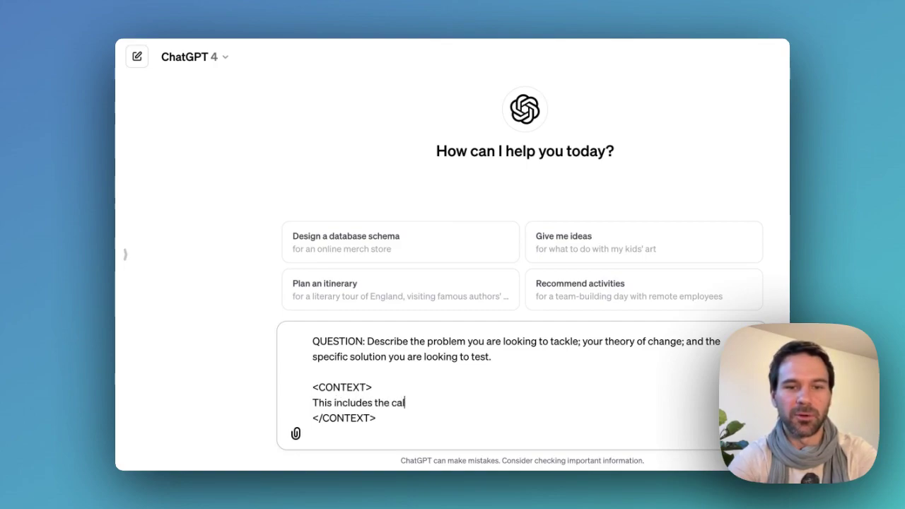
{"action": "type", "text": "ll call and the other questions"}
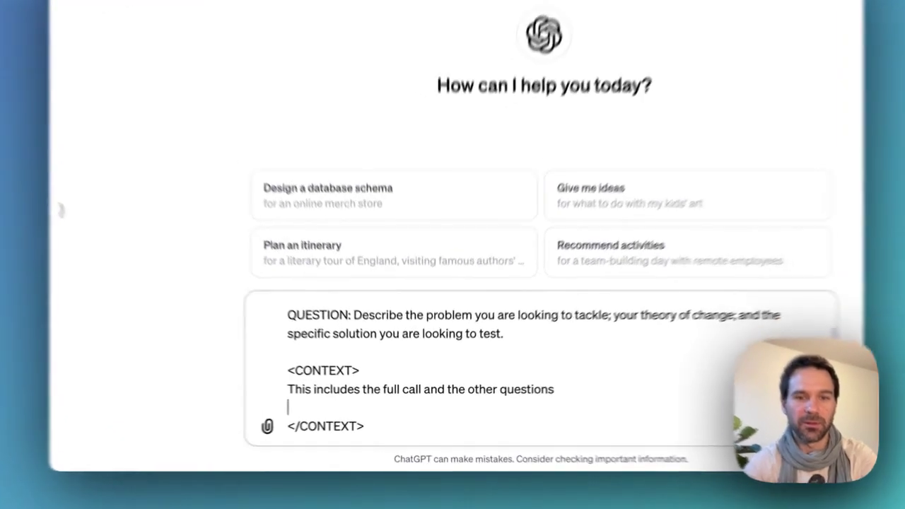
- Insert ", the project" after "full call", end the line with a colon, and place the cursor on an empty line below it
{"action": "left_click", "coordinate": [423, 403]}
{"action": "type", "text": ", the pr"}
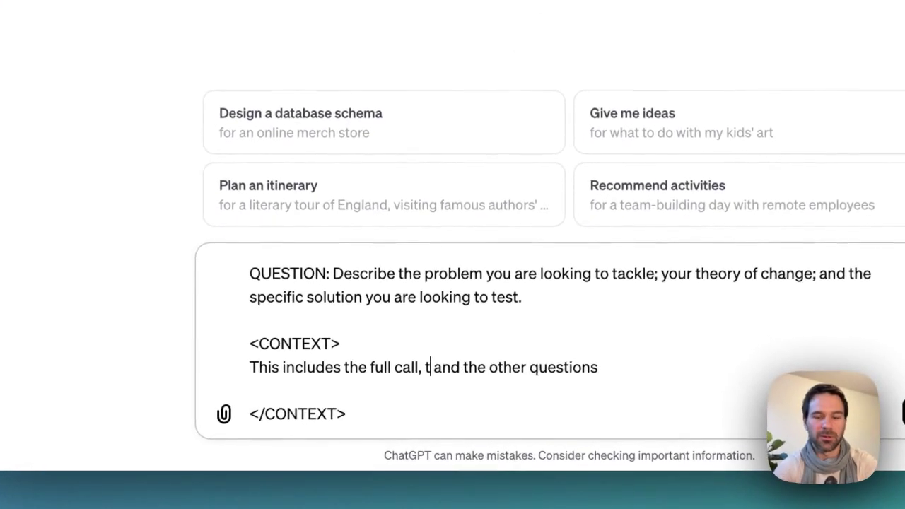
{"action": "type", "text": "oject"}
{"action": "key", "text": "Down"}
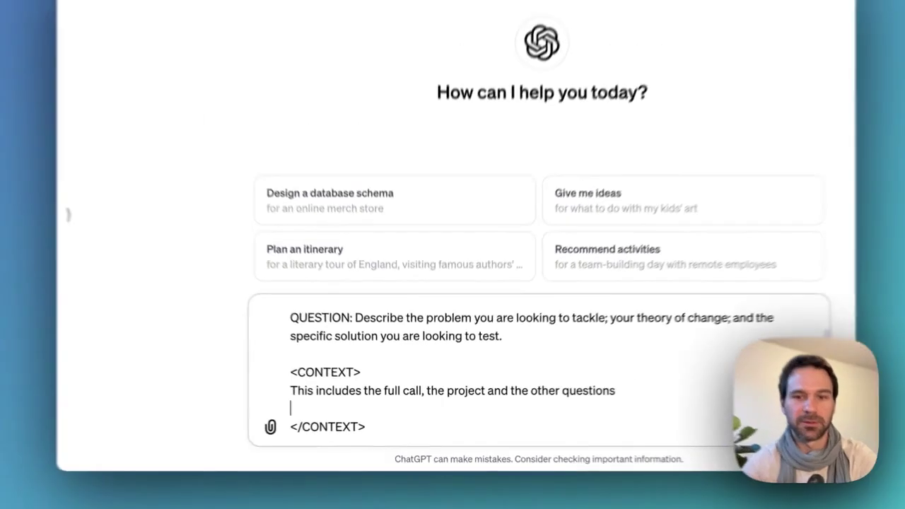
{"action": "key", "text": "Left"}
{"action": "type", "text": ":"}
{"action": "key", "text": "shift+Return"}
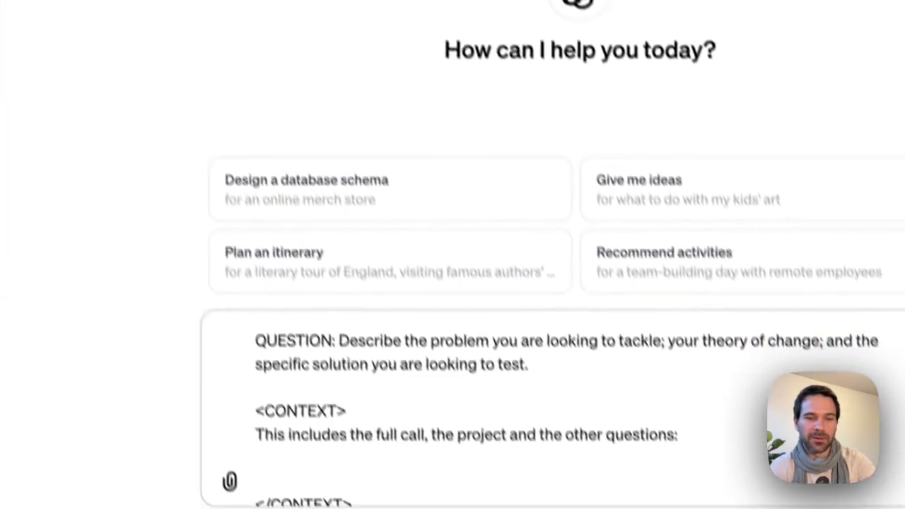
{"action": "left_click", "coordinate": [256, 458]}
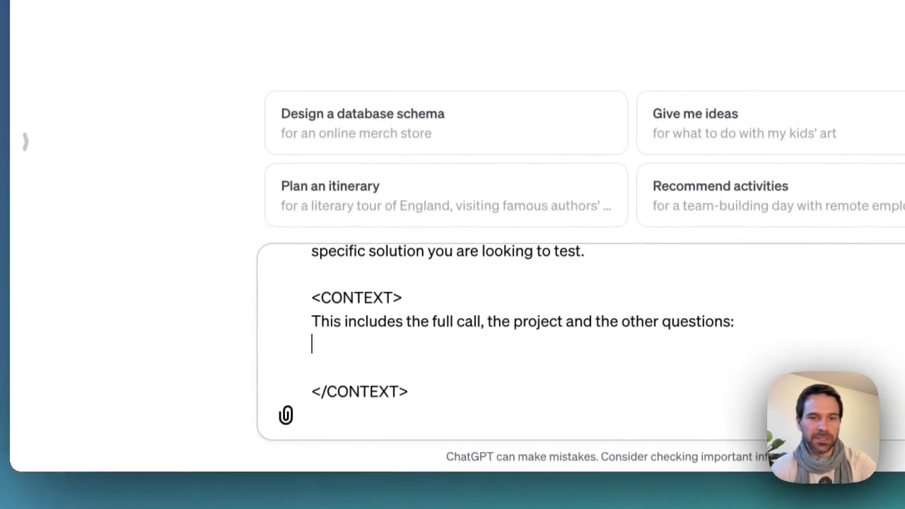
- Paste the full "Call for Concepts: AI for Human Agency" text on the empty line inside the CONTEXT section
{"action": "key", "text": "ctrl+v"}
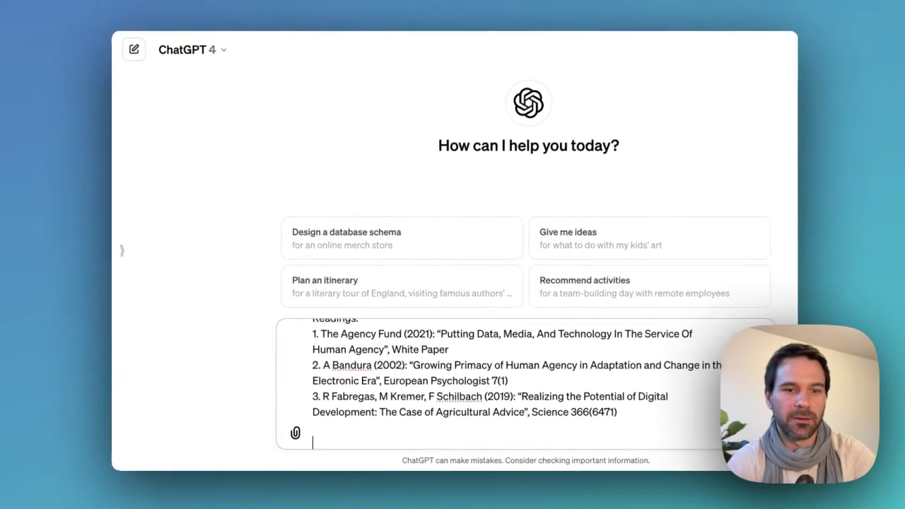
{"action": "scroll", "coordinate": [525, 384], "scroll_direction": "up", "scroll_amount": 2}
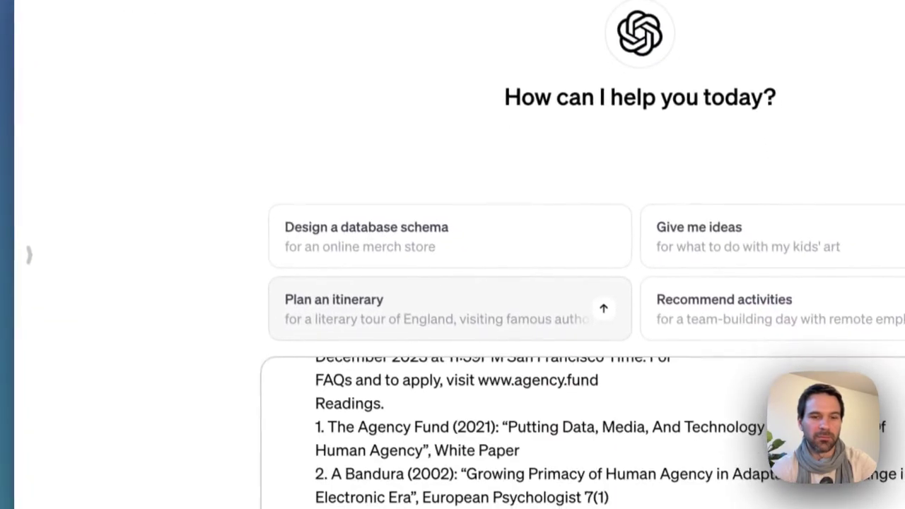
{"action": "scroll", "coordinate": [551, 470], "scroll_direction": "down", "scroll_amount": 2}
{"action": "scroll", "coordinate": [530, 340], "scroll_direction": "up", "scroll_amount": 3}
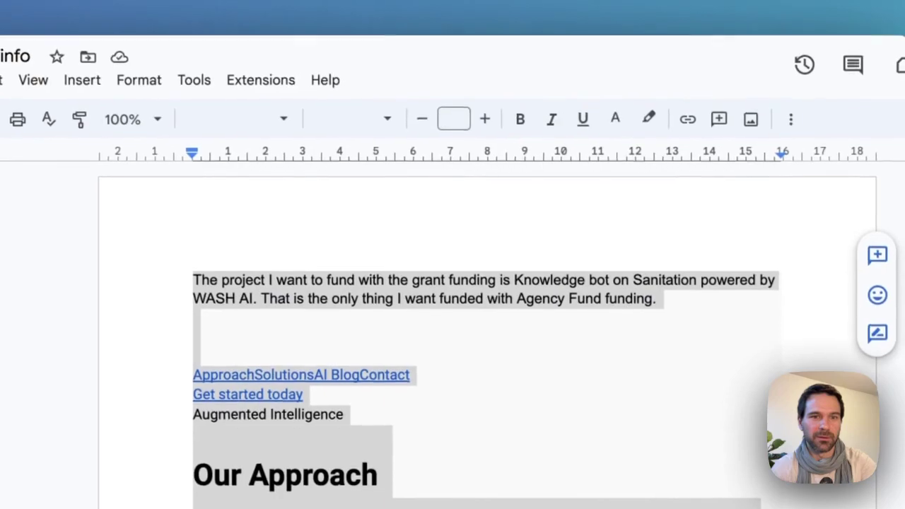
- Copy the entire project info document and paste it into the prompt's CONTEXT section below the call text
{"action": "left_click", "coordinate": [219, 318]}
{"action": "key", "text": "super+a"}
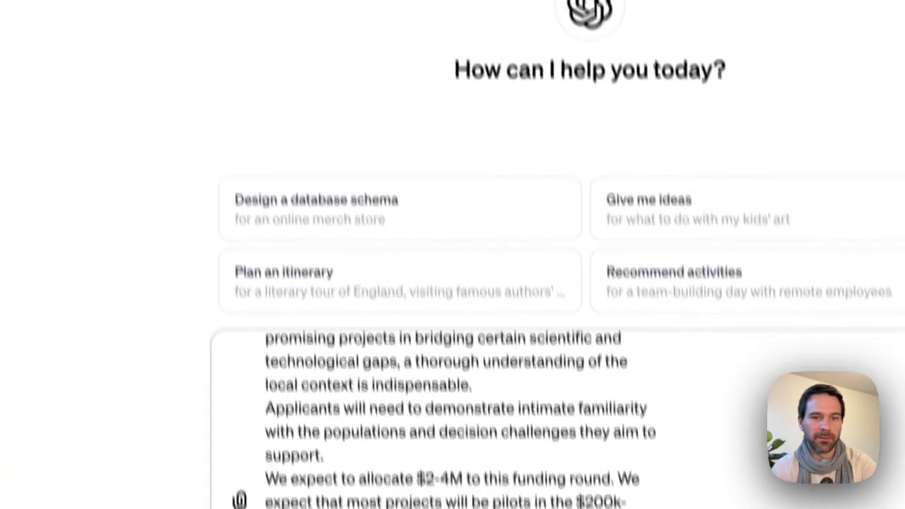
{"action": "key", "text": "ctrl+v"}
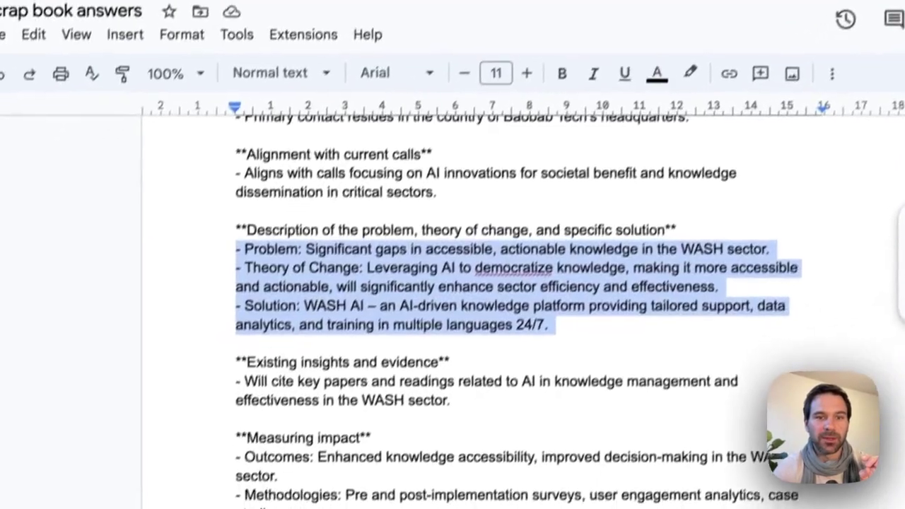
- Copy all the preliminary bullet answers from the "Scrap book answers" document and paste them at the end of the prompt's CONTEXT section
{"action": "left_click", "coordinate": [527, 266]}
{"action": "scroll", "coordinate": [527, 266], "scroll_direction": "up", "scroll_amount": 5}
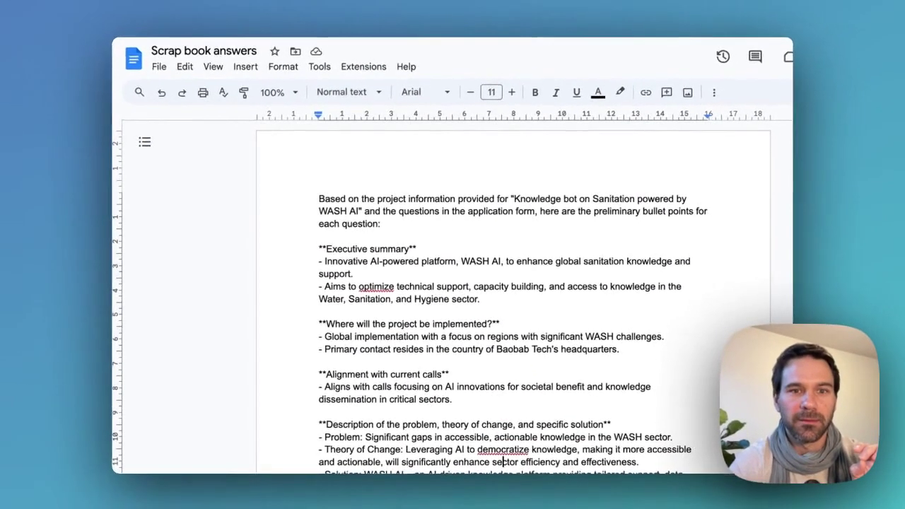
{"action": "scroll", "coordinate": [513, 297], "scroll_direction": "down", "scroll_amount": 6}
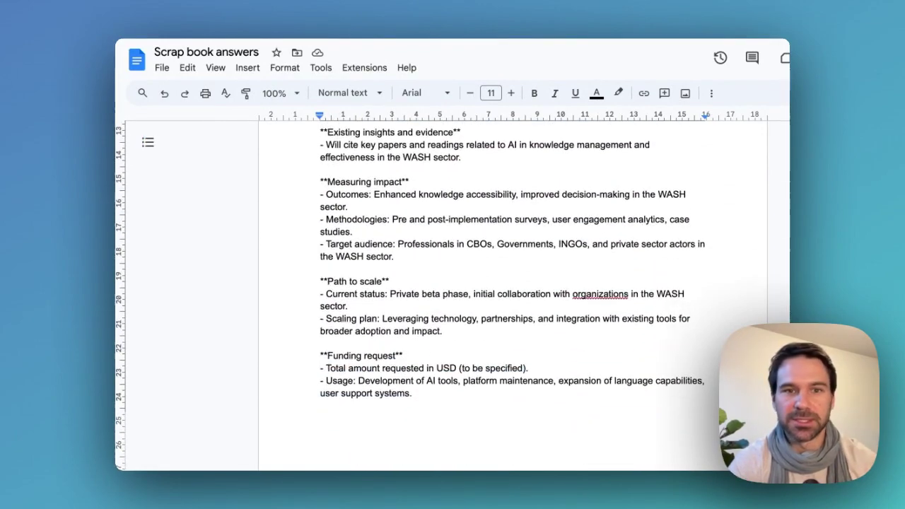
{"action": "key", "text": "super+a"}
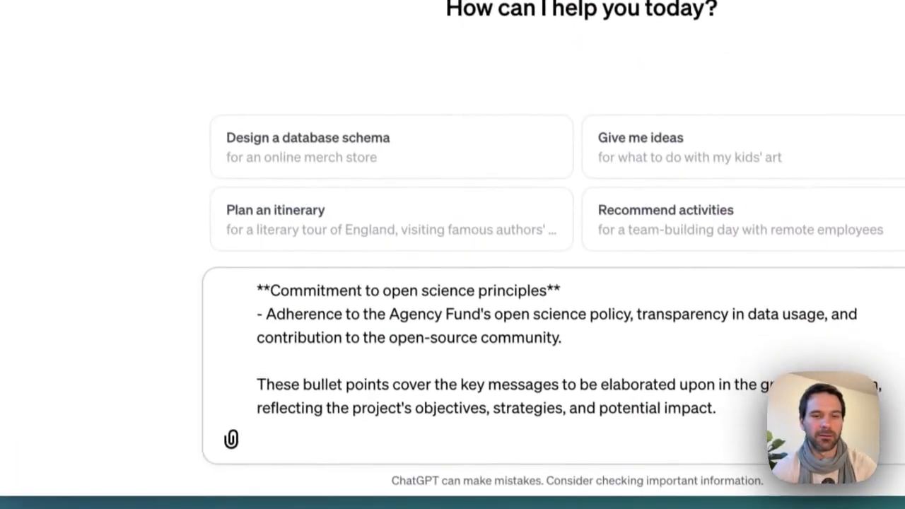
{"action": "scroll", "coordinate": [537, 368], "scroll_direction": "down", "scroll_amount": 2}
{"action": "key", "text": "super+v"}
{"action": "scroll", "coordinate": [523, 385], "scroll_direction": "up", "scroll_amount": 8}
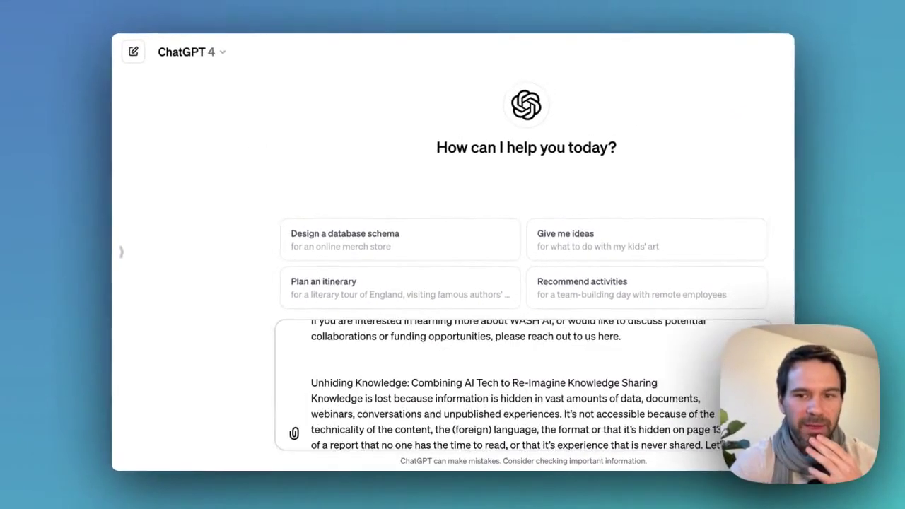
- Reword the prompt's instruction to "using the CONTEXT knowing the call for proposal details, the other questions to be answered"
{"action": "scroll", "coordinate": [523, 385], "scroll_direction": "up", "scroll_amount": 20}
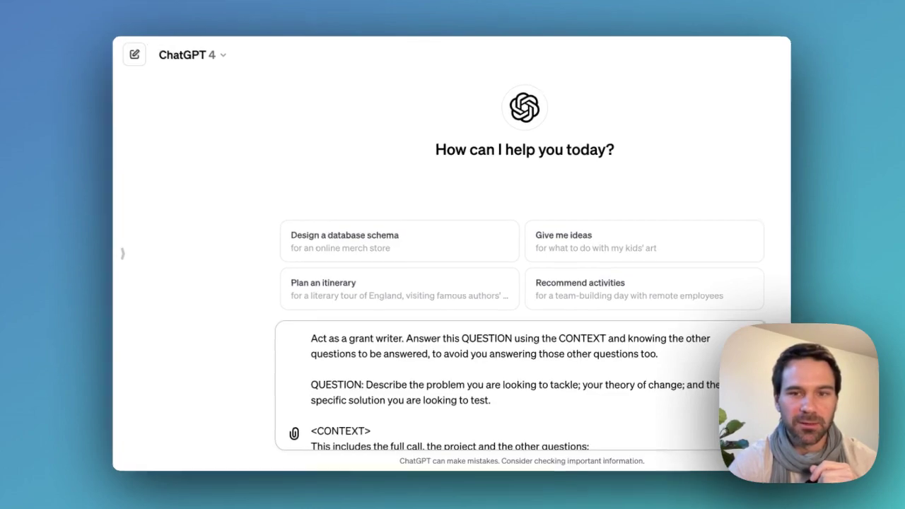
{"action": "double_click", "coordinate": [619, 339]}
{"action": "key", "text": "BackSpace"}
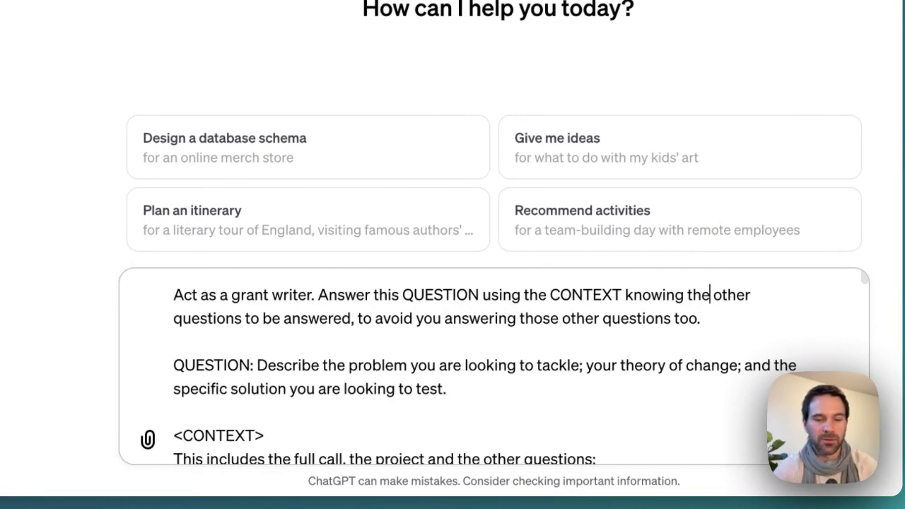
{"action": "type", "text": "or proposal de"}
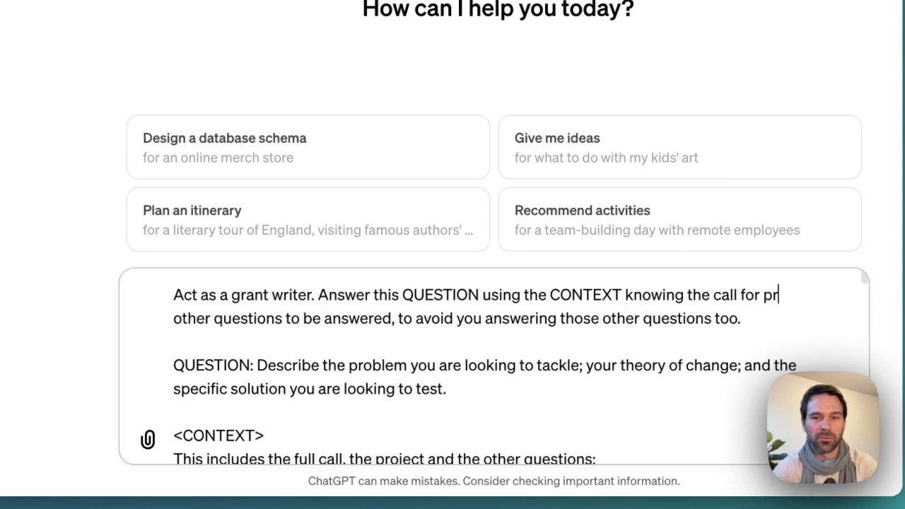
{"action": "type", "text": "tails, the"}
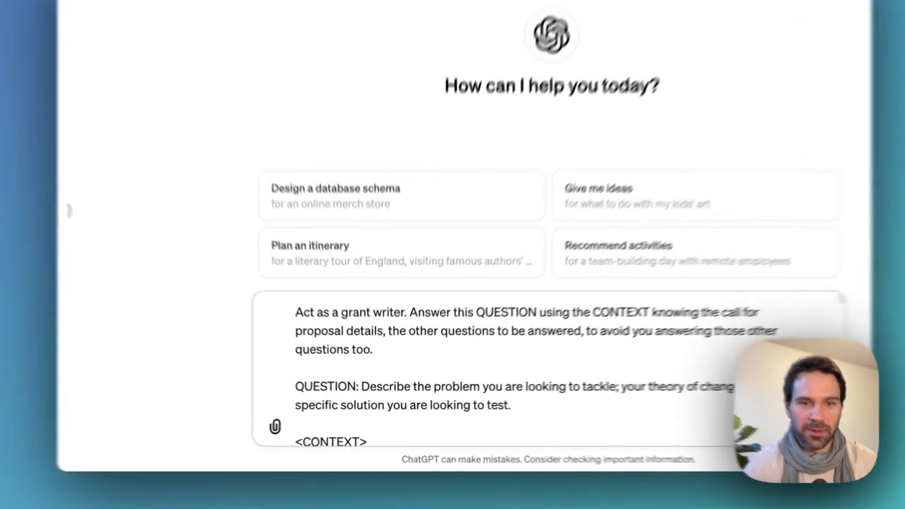
- Review the prompt's instruction, question and the start of its CONTEXT section
{"action": "left_click", "coordinate": [376, 370]}
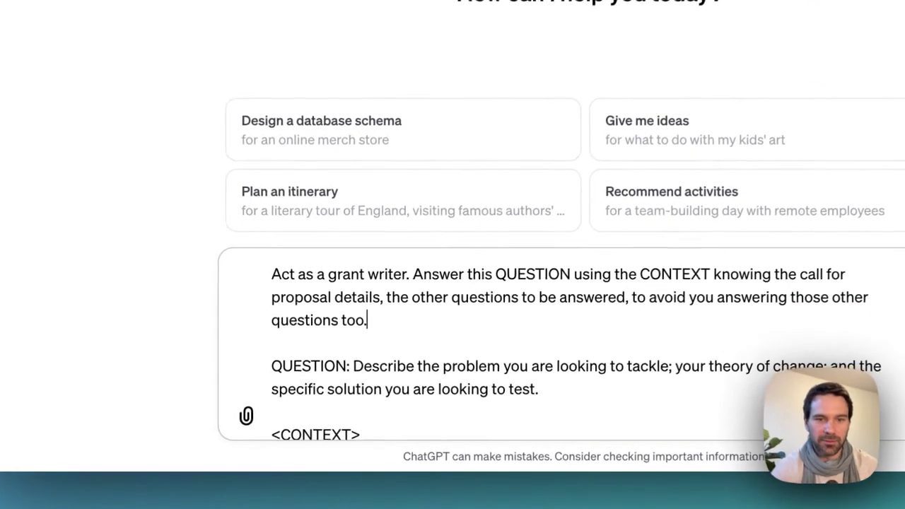
{"action": "scroll", "coordinate": [522, 386], "scroll_direction": "down", "scroll_amount": 2}
{"action": "scroll", "coordinate": [522, 340], "scroll_direction": "down", "scroll_amount": 1}
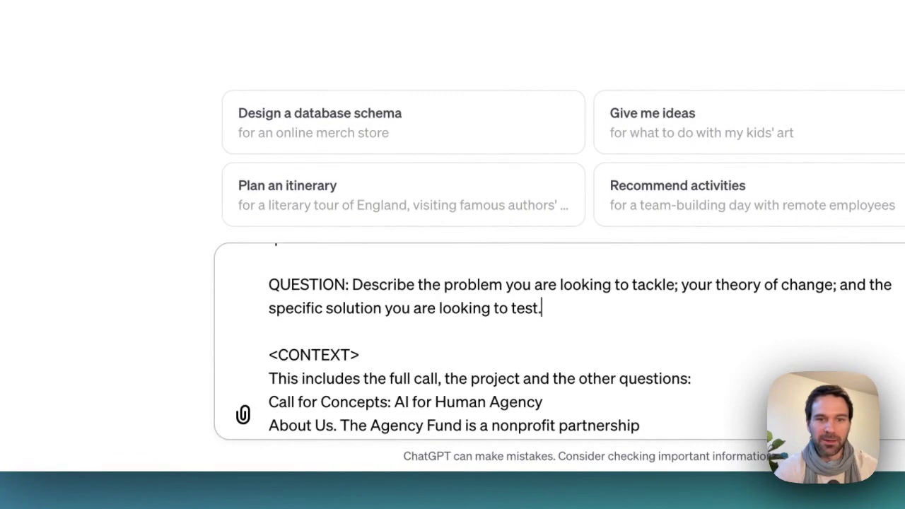
{"action": "left_click_drag", "start_coordinate": [542, 308], "coordinate": [269, 285]}
{"action": "left_click", "coordinate": [270, 332]}
{"action": "scroll", "coordinate": [522, 339], "scroll_direction": "up", "scroll_amount": 2}
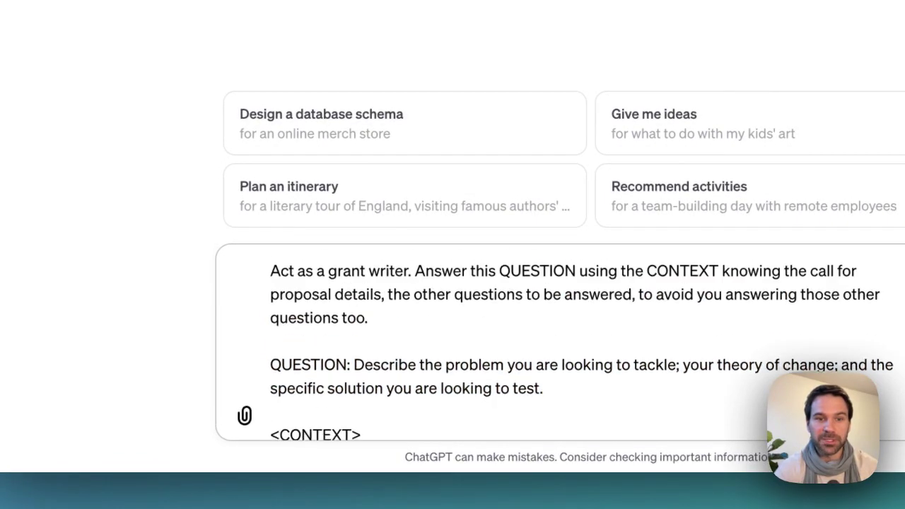
{"action": "left_click_drag", "start_coordinate": [369, 318], "coordinate": [270, 271]}
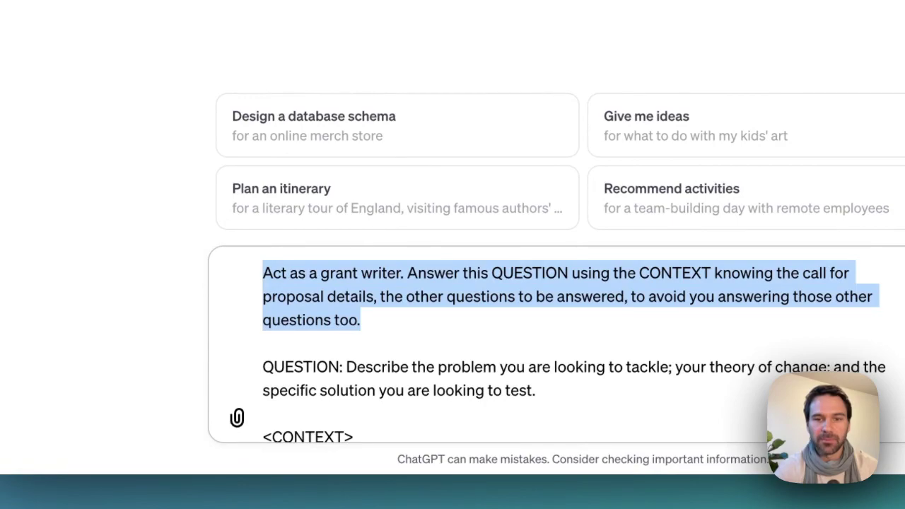
{"action": "left_click", "coordinate": [264, 343]}
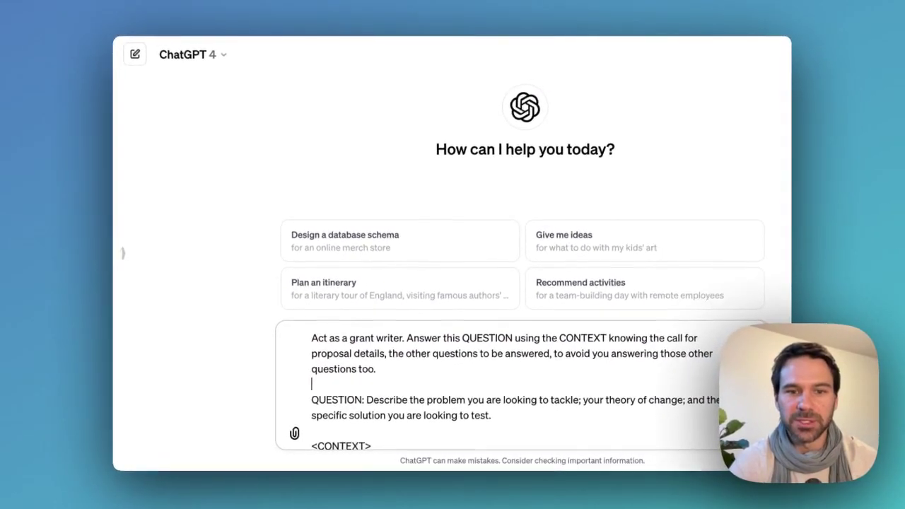
- Check the top of the prompt once more and submit it to ChatGPT
{"action": "left_click", "coordinate": [493, 416]}
{"action": "scroll", "coordinate": [492, 404], "scroll_direction": "down", "scroll_amount": 2}
{"action": "scroll", "coordinate": [493, 354], "scroll_direction": "down", "scroll_amount": 2}
{"action": "scroll", "coordinate": [493, 353], "scroll_direction": "up", "scroll_amount": 3}
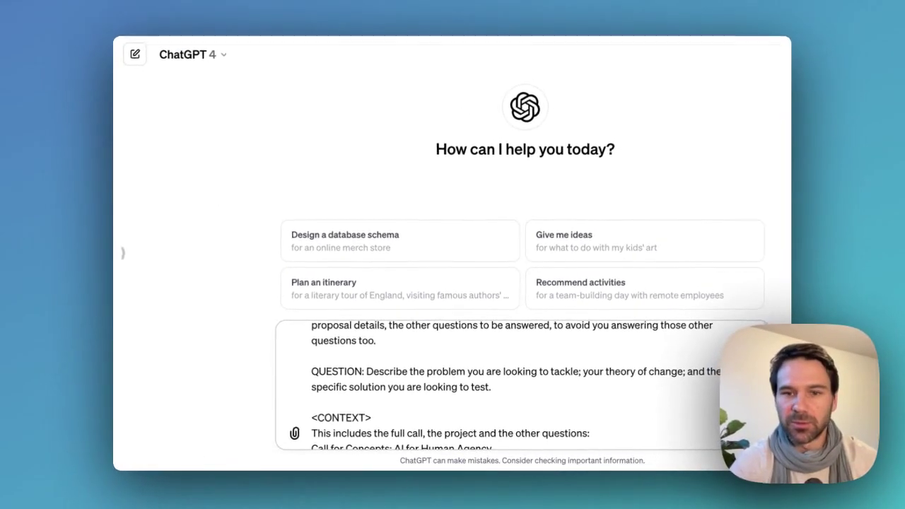
{"action": "scroll", "coordinate": [493, 382], "scroll_direction": "up", "scroll_amount": 1}
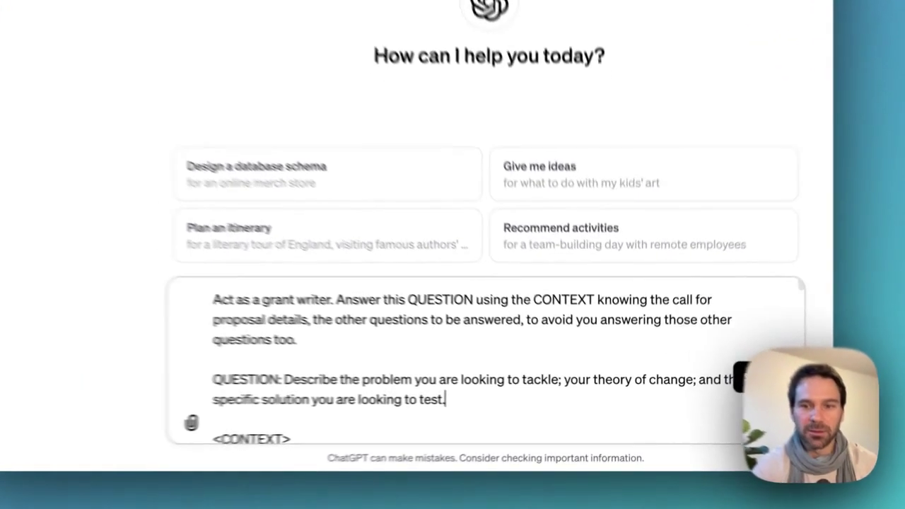
{"action": "key", "text": "Return"}
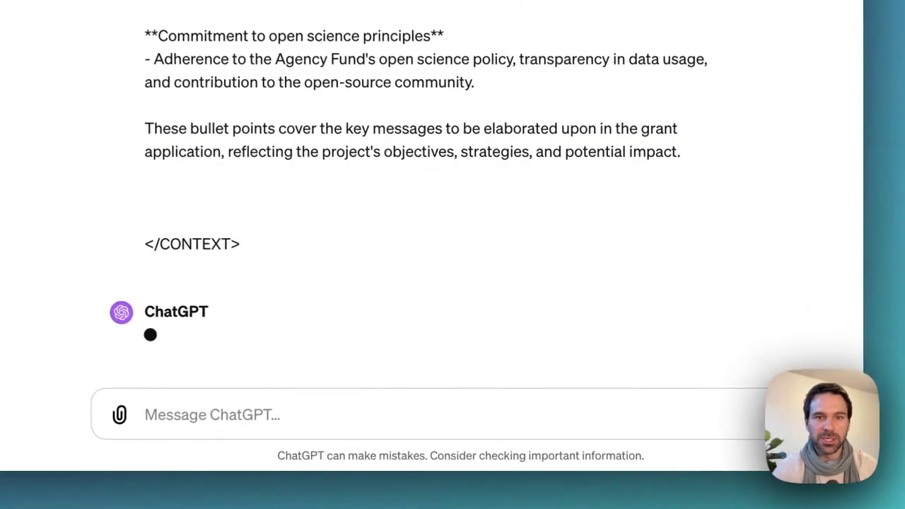
- Copy the whole submitted prompt, leaving it unedited, and submit it as a new chat in Claude
{"action": "scroll", "coordinate": [493, 283], "scroll_direction": "up", "scroll_amount": 20}
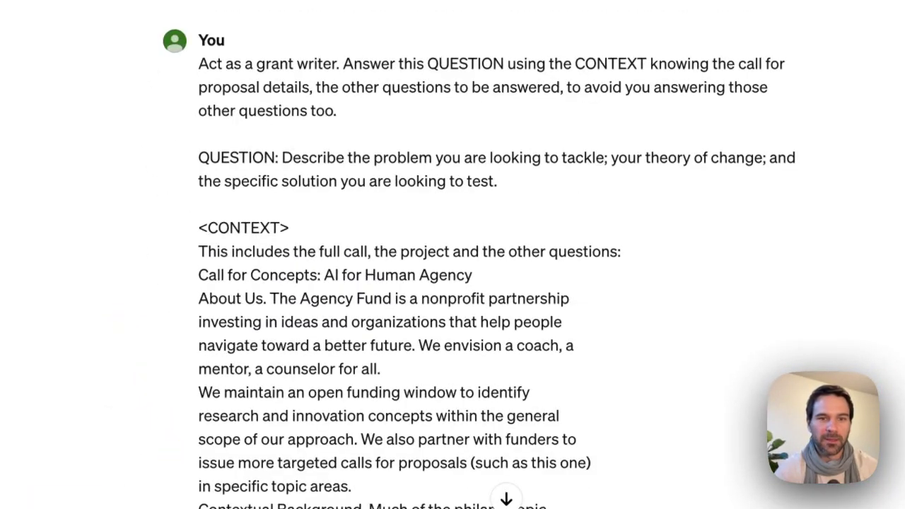
{"action": "scroll", "coordinate": [493, 283], "scroll_direction": "down", "scroll_amount": 8}
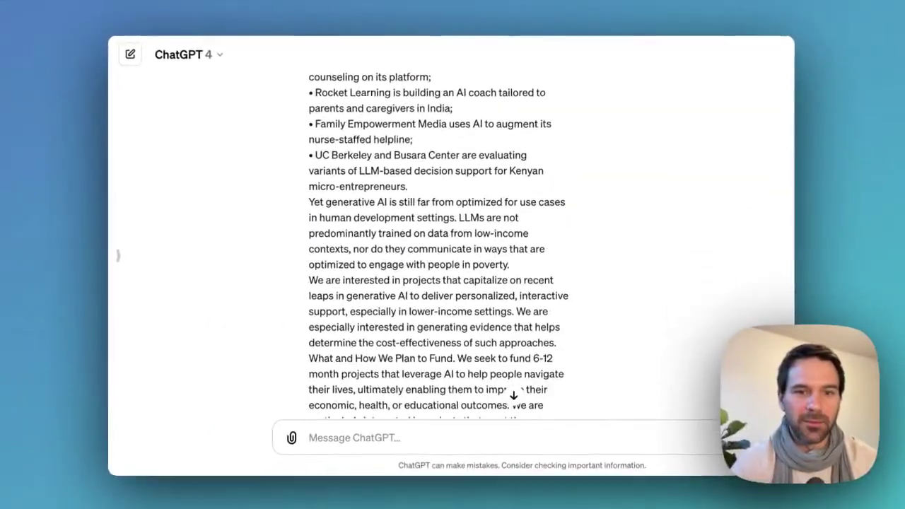
{"action": "scroll", "coordinate": [439, 247], "scroll_direction": "down", "scroll_amount": 10}
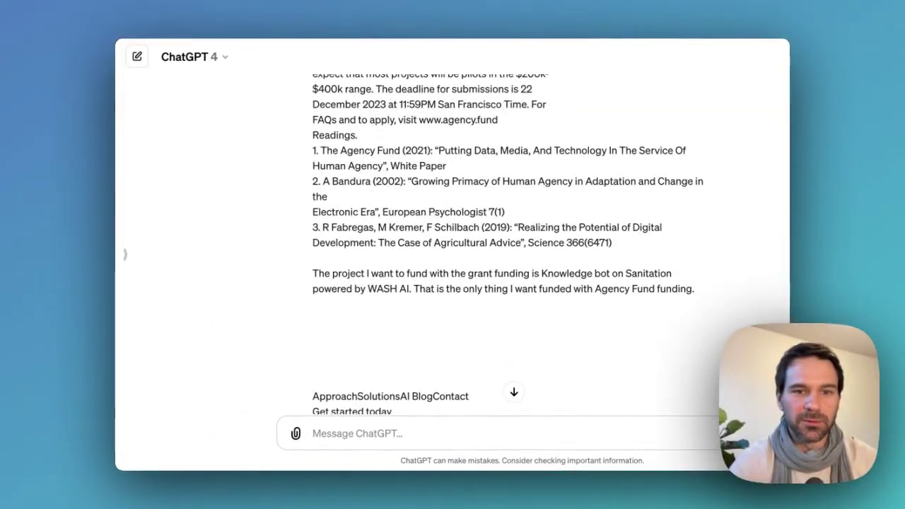
{"action": "scroll", "coordinate": [452, 247], "scroll_direction": "down", "scroll_amount": 15}
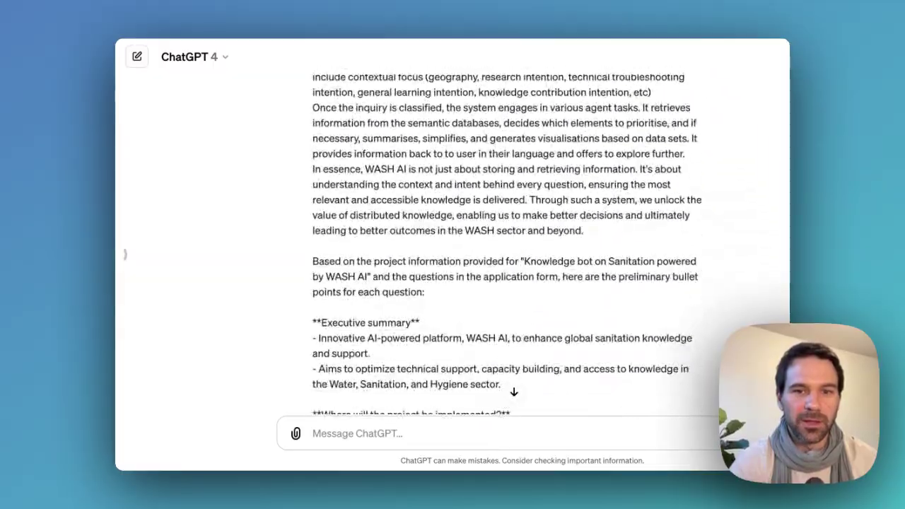
{"action": "scroll", "coordinate": [495, 247], "scroll_direction": "down", "scroll_amount": 10}
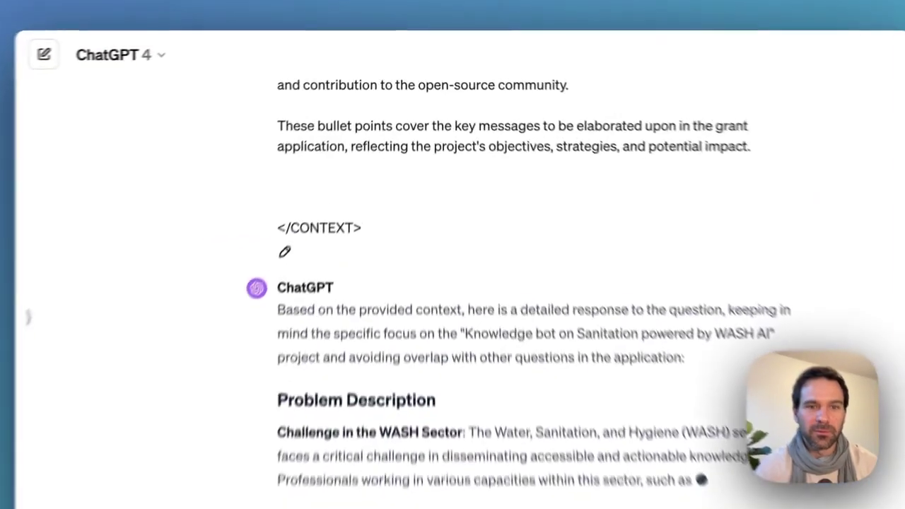
{"action": "left_click", "coordinate": [319, 205]}
{"action": "scroll", "coordinate": [318, 205], "scroll_direction": "down", "scroll_amount": 15}
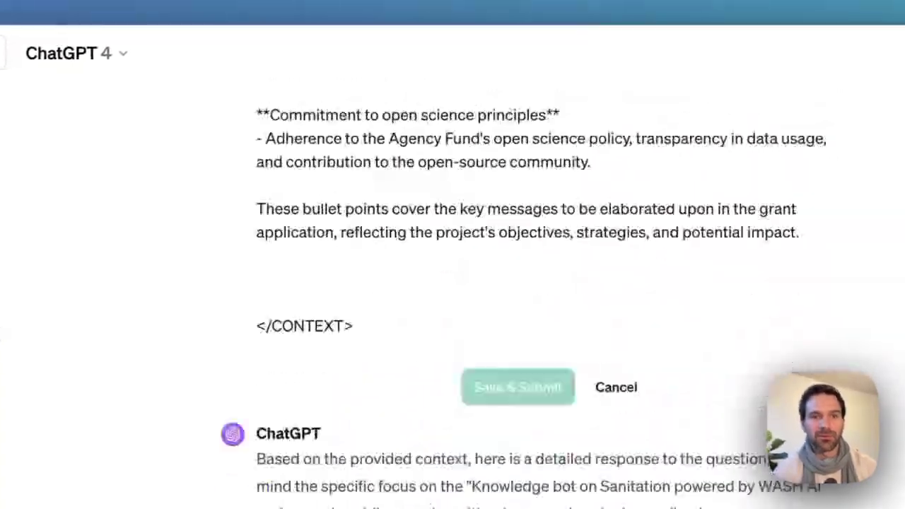
{"action": "scroll", "coordinate": [452, 283], "scroll_direction": "down", "scroll_amount": 3}
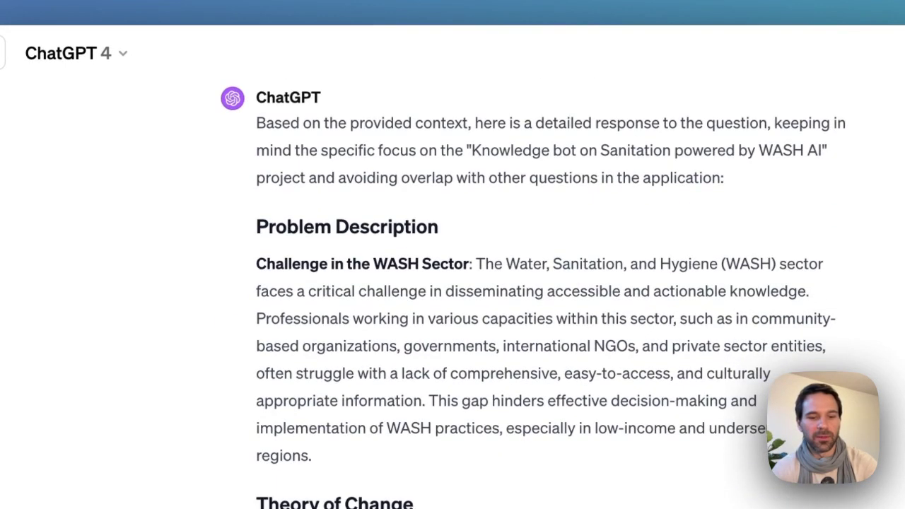
{"action": "scroll", "coordinate": [534, 294], "scroll_direction": "up", "scroll_amount": 4}
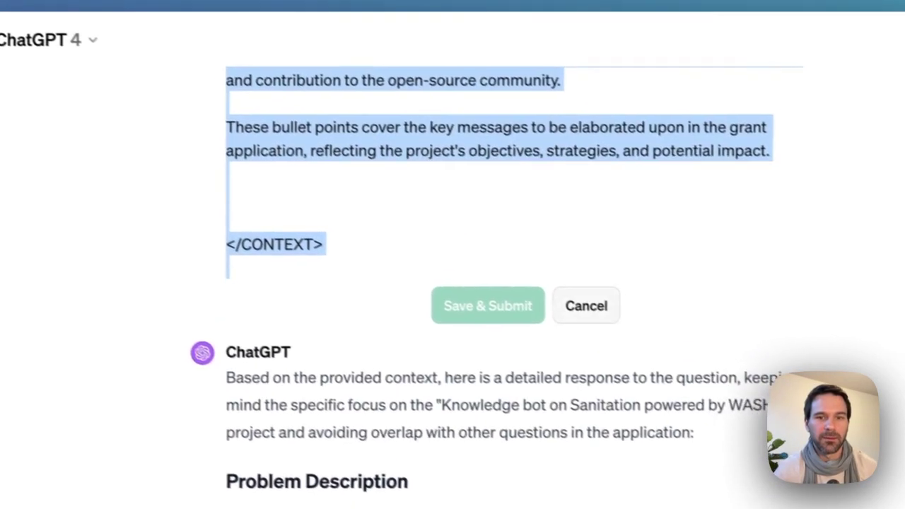
{"action": "left_click", "coordinate": [617, 319]}
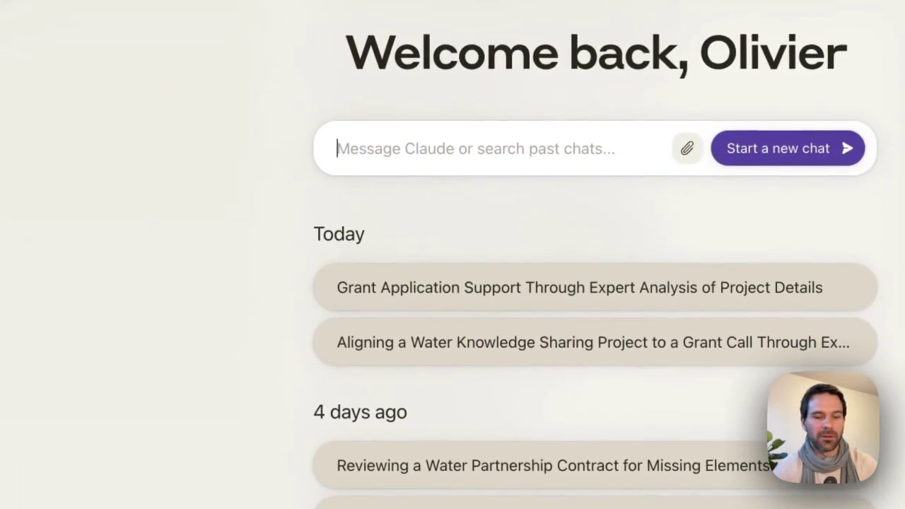
{"action": "key", "text": "ctrl+v"}
{"action": "key", "text": "Return"}
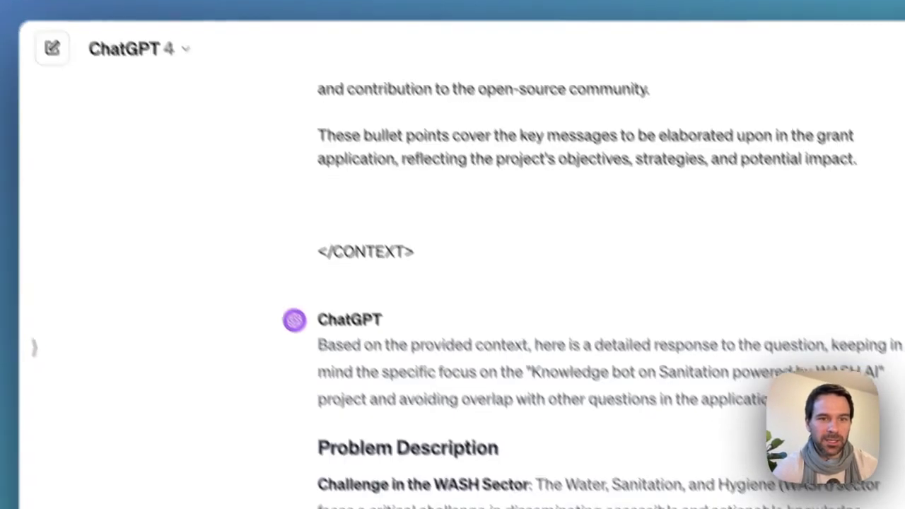
- Return to ChatGPT and read its answer on the problem description, theory of change and specific solution
{"action": "scroll", "coordinate": [495, 318], "scroll_direction": "down", "scroll_amount": 5}
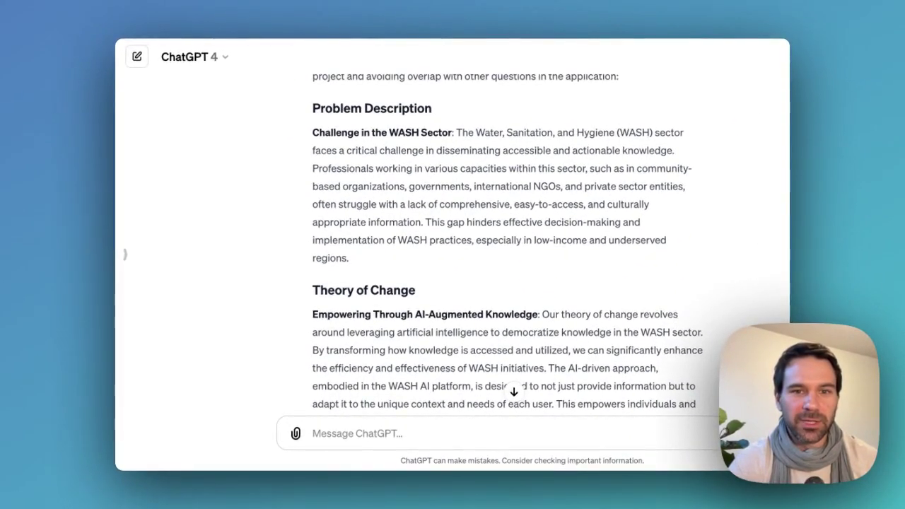
{"action": "scroll", "coordinate": [495, 241], "scroll_direction": "down", "scroll_amount": 3}
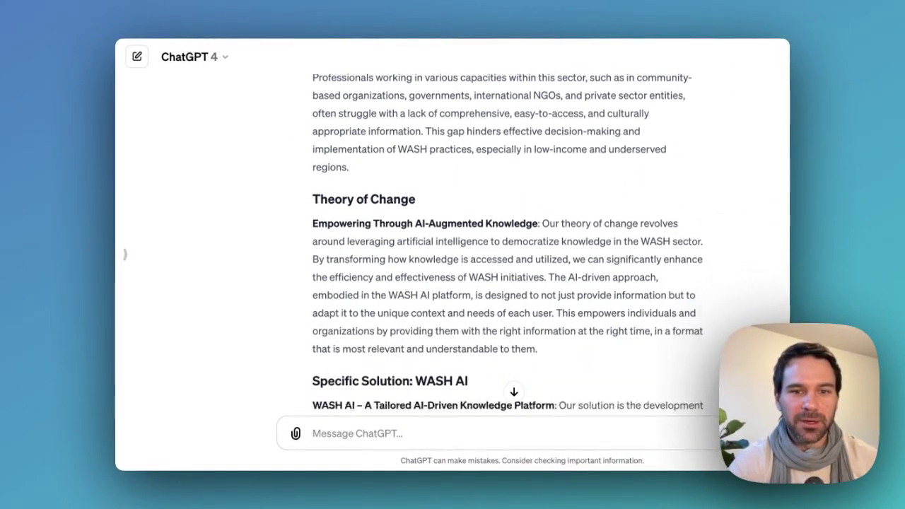
{"action": "scroll", "coordinate": [495, 255], "scroll_direction": "down", "scroll_amount": 6}
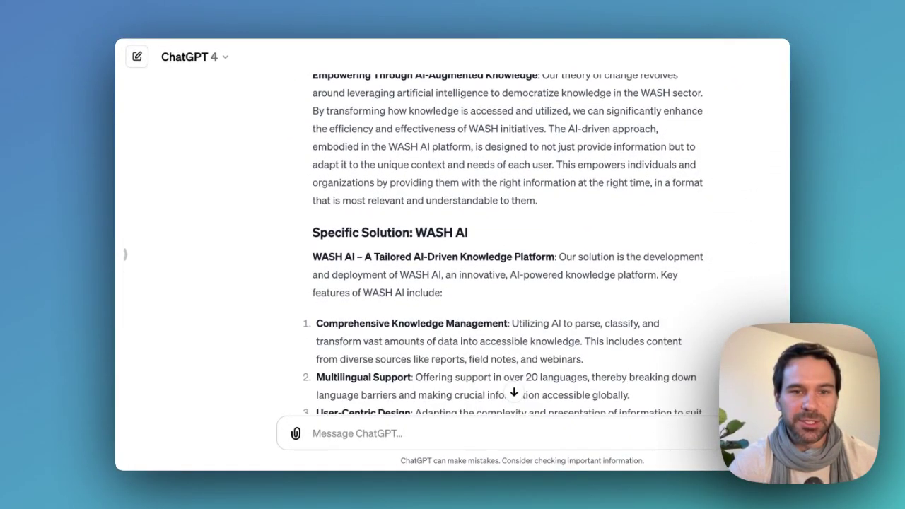
{"action": "scroll", "coordinate": [495, 255], "scroll_direction": "down", "scroll_amount": 6}
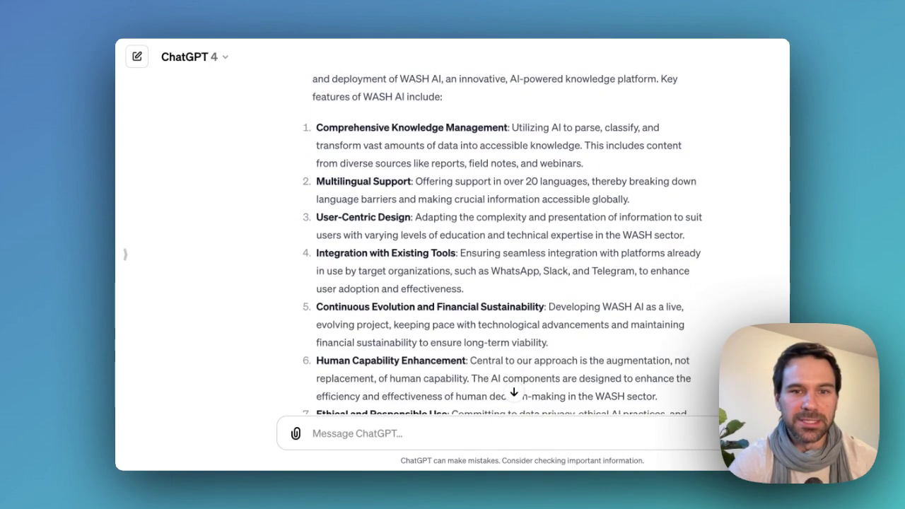
- Reread ChatGPT's answer, covering the problem description, theory of change, WASH AI feature list and closing paragraph
{"action": "scroll", "coordinate": [495, 254], "scroll_direction": "down", "scroll_amount": 3}
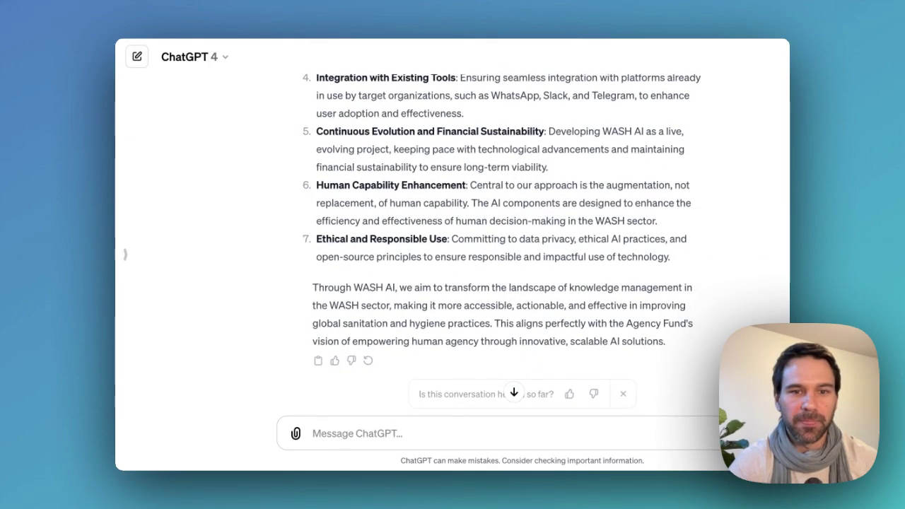
{"action": "scroll", "coordinate": [495, 254], "scroll_direction": "up", "scroll_amount": 9}
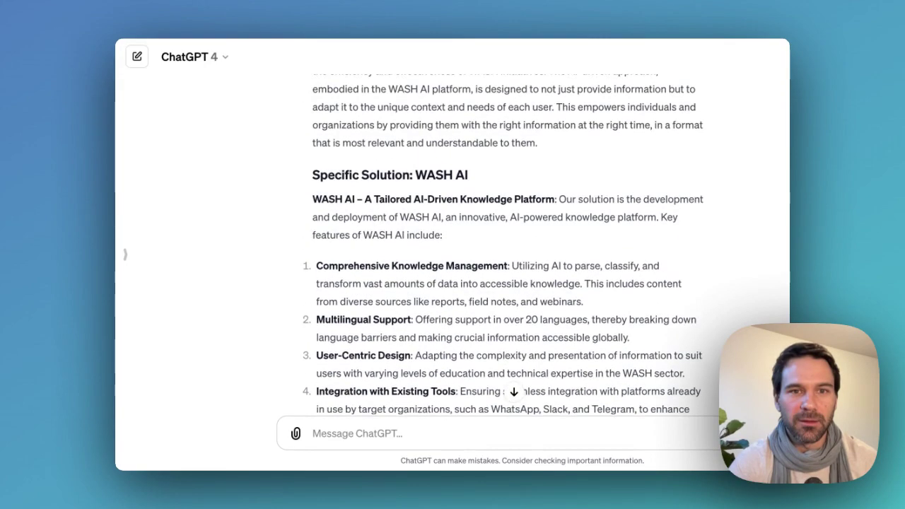
{"action": "scroll", "coordinate": [495, 254], "scroll_direction": "up", "scroll_amount": 2}
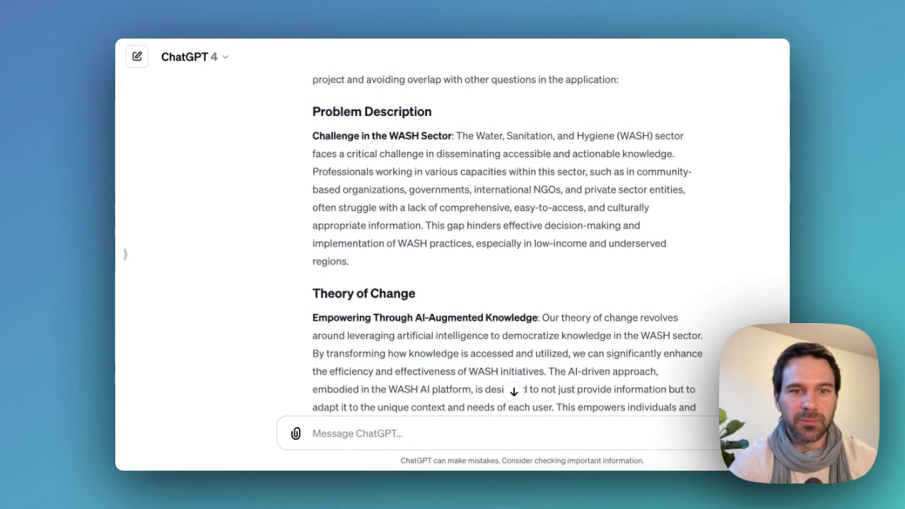
{"action": "scroll", "coordinate": [495, 255], "scroll_direction": "down", "scroll_amount": 3}
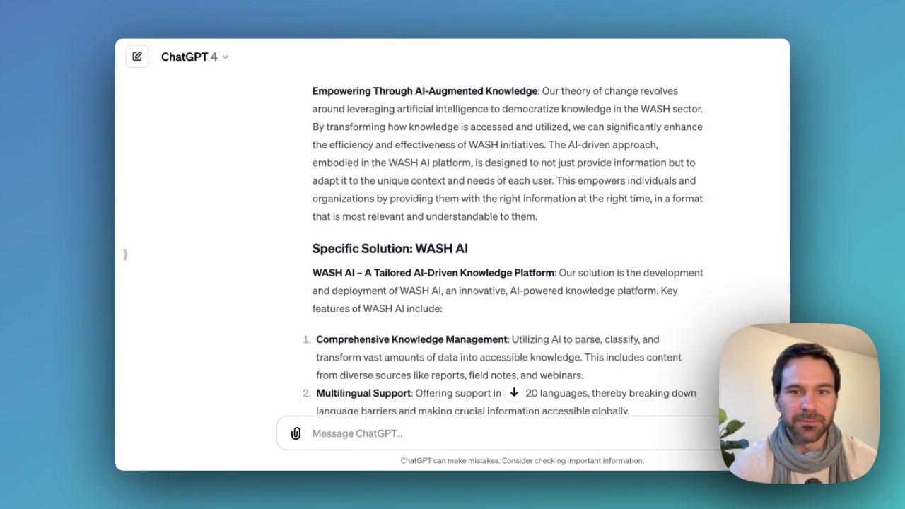
{"action": "scroll", "coordinate": [410, 245], "scroll_direction": "down", "scroll_amount": 1}
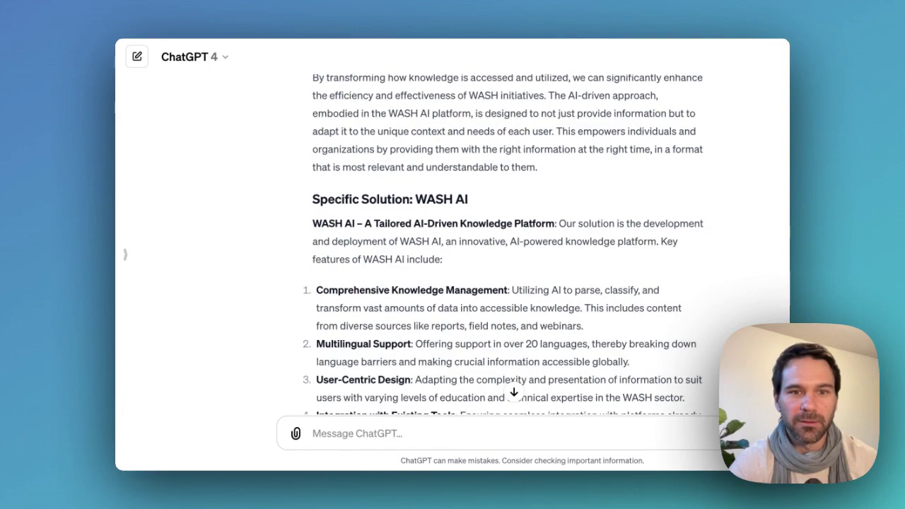
{"action": "scroll", "coordinate": [495, 255], "scroll_direction": "down", "scroll_amount": 2}
{"action": "scroll", "coordinate": [494, 255], "scroll_direction": "down", "scroll_amount": 1}
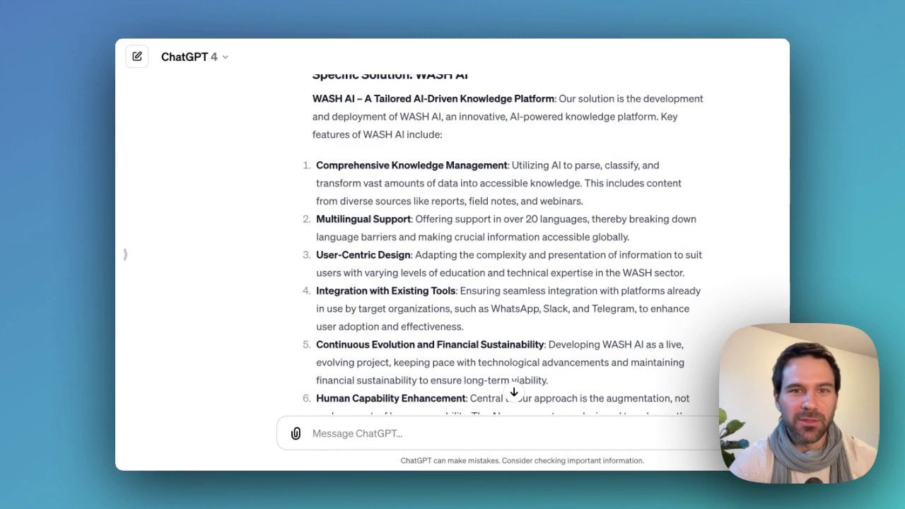
{"action": "scroll", "coordinate": [495, 254], "scroll_direction": "down", "scroll_amount": 4}
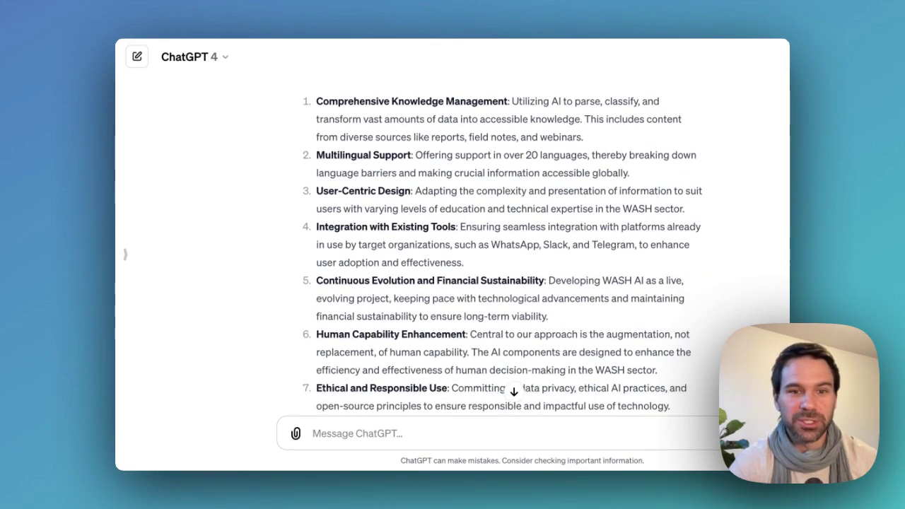
{"action": "scroll", "coordinate": [495, 255], "scroll_direction": "down", "scroll_amount": 2}
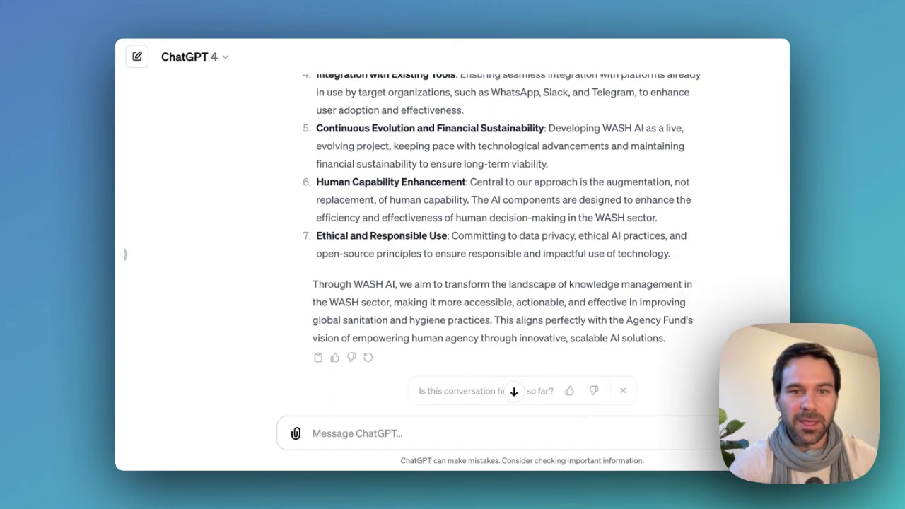
{"action": "scroll", "coordinate": [495, 255], "scroll_direction": "up", "scroll_amount": 20}
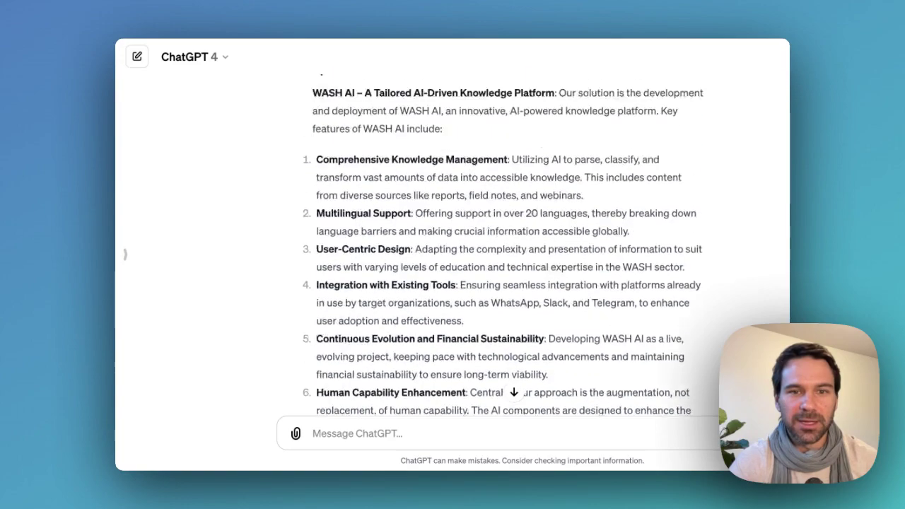
{"action": "scroll", "coordinate": [495, 255], "scroll_direction": "up", "scroll_amount": 2}
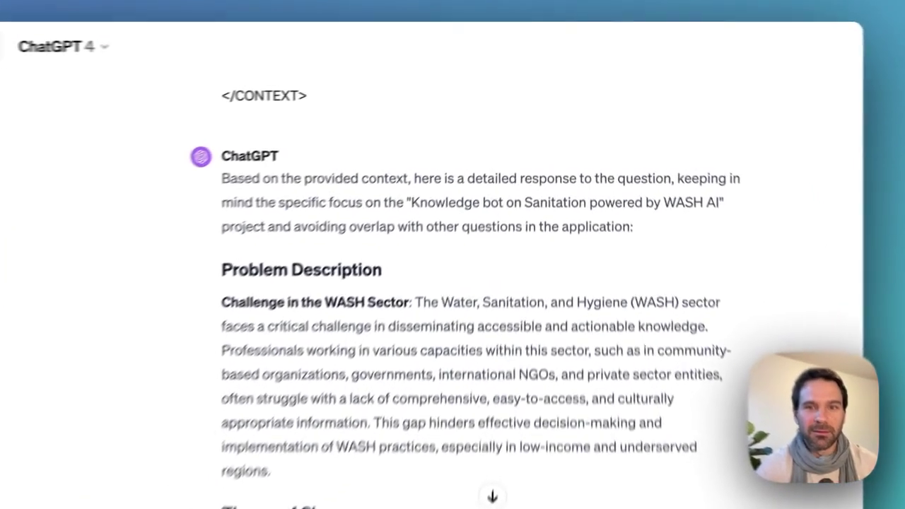
- Highlight the project name "Knowledge bot on Sanitation powered by WASH AI" in the answer's introduction and check how the following sections address it
{"action": "left_click_drag", "start_coordinate": [454, 172], "coordinate": [683, 173]}
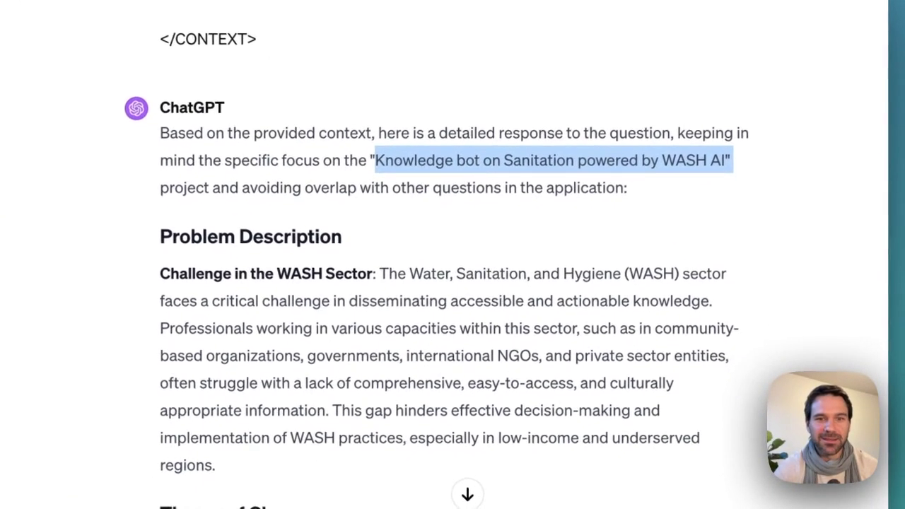
{"action": "scroll", "coordinate": [453, 255], "scroll_direction": "down", "scroll_amount": 9}
{"action": "scroll", "coordinate": [452, 255], "scroll_direction": "up", "scroll_amount": 5}
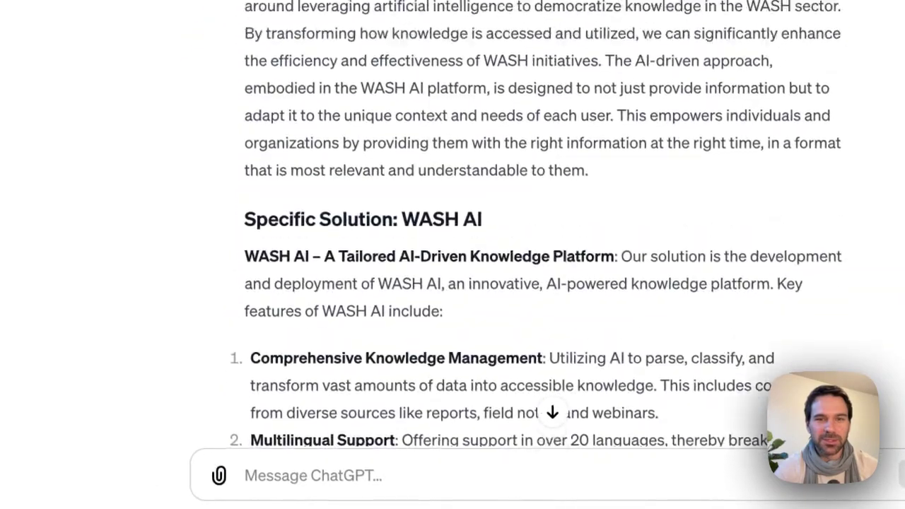
{"action": "scroll", "coordinate": [453, 254], "scroll_direction": "down", "scroll_amount": 5}
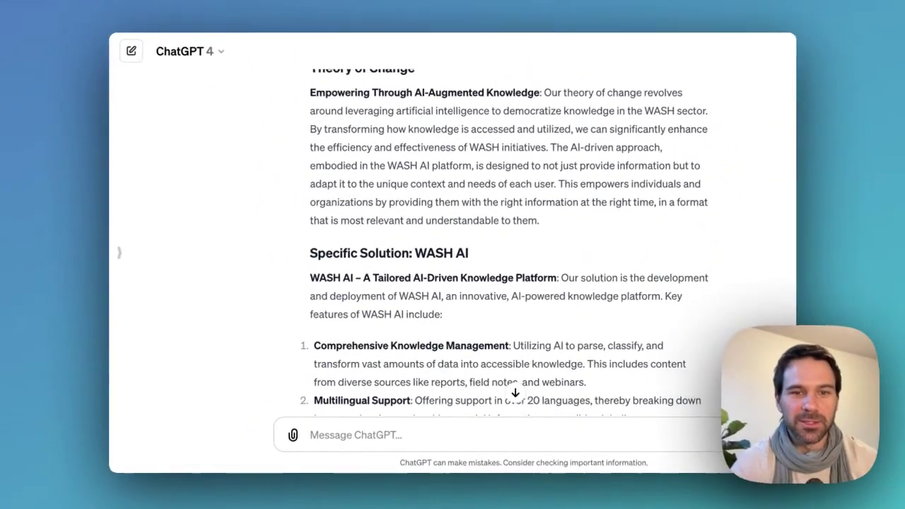
{"action": "scroll", "coordinate": [495, 248], "scroll_direction": "down", "scroll_amount": 1}
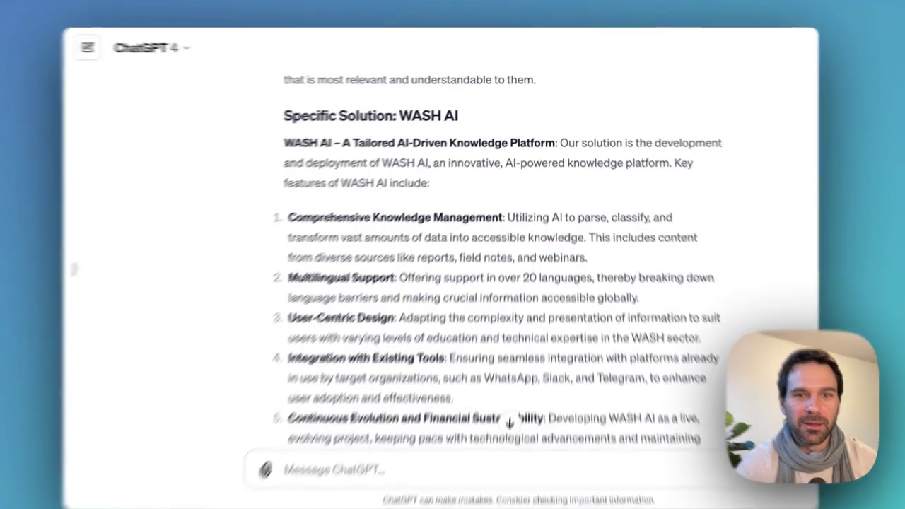
- Highlight the introductory text under "Specific Solution: WASH AI" and compare its focus with the problem description and theory of change
{"action": "left_click_drag", "start_coordinate": [560, 141], "coordinate": [443, 177]}
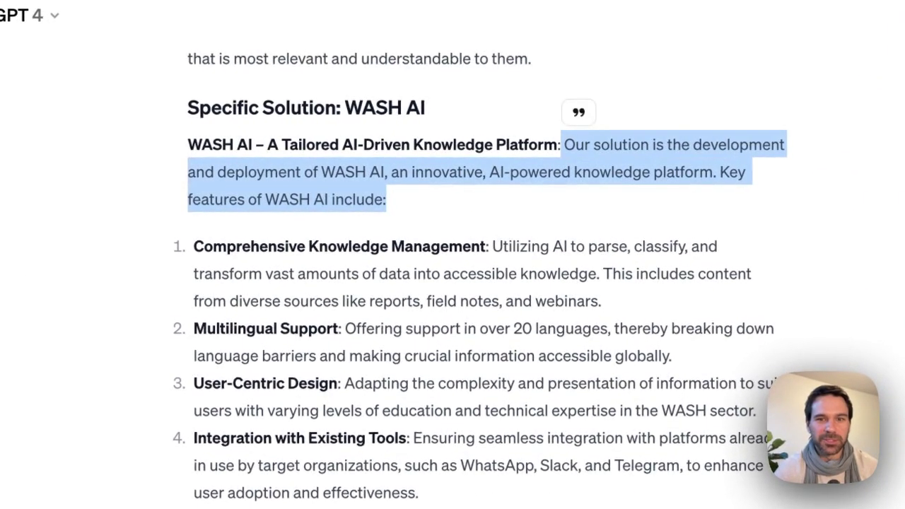
{"action": "scroll", "coordinate": [453, 191], "scroll_direction": "down", "scroll_amount": 1}
{"action": "left_click", "coordinate": [452, 191]}
{"action": "scroll", "coordinate": [453, 191], "scroll_direction": "up", "scroll_amount": 2}
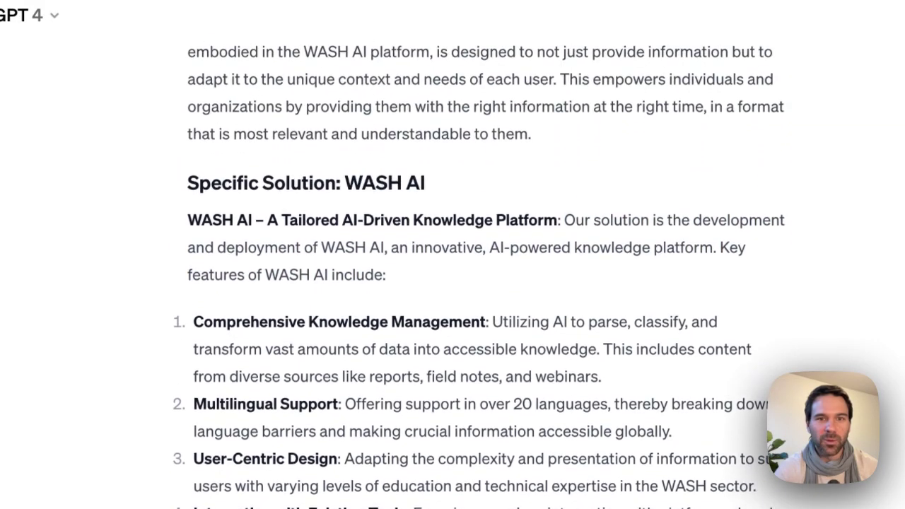
{"action": "scroll", "coordinate": [481, 276], "scroll_direction": "down", "scroll_amount": 1}
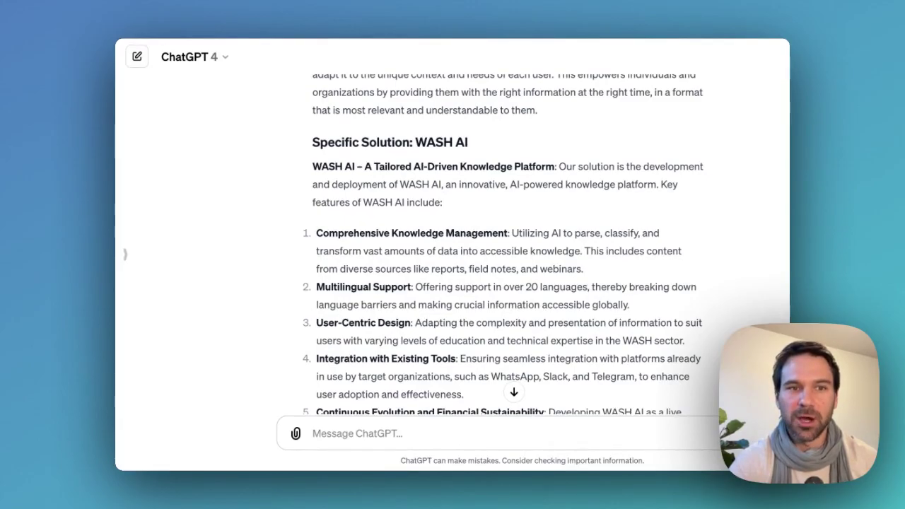
{"action": "scroll", "coordinate": [480, 276], "scroll_direction": "up", "scroll_amount": 15}
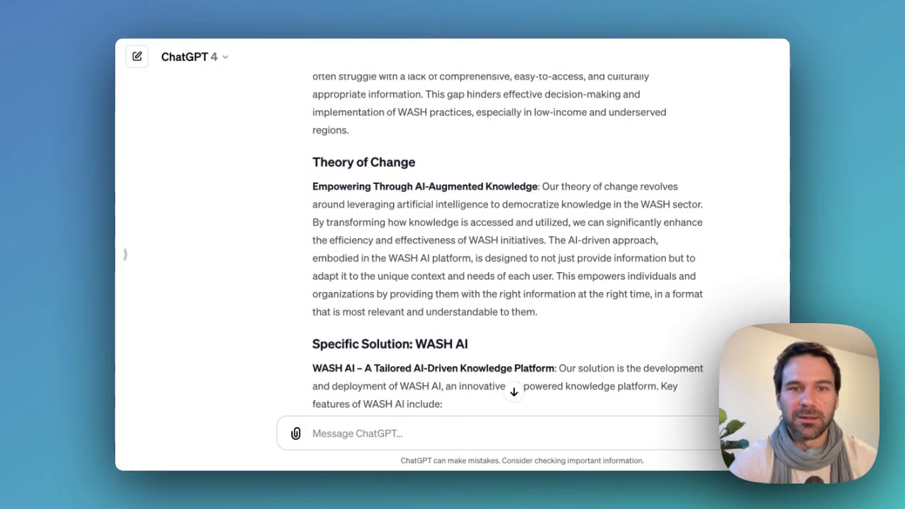
{"action": "scroll", "coordinate": [508, 248], "scroll_direction": "up", "scroll_amount": 4}
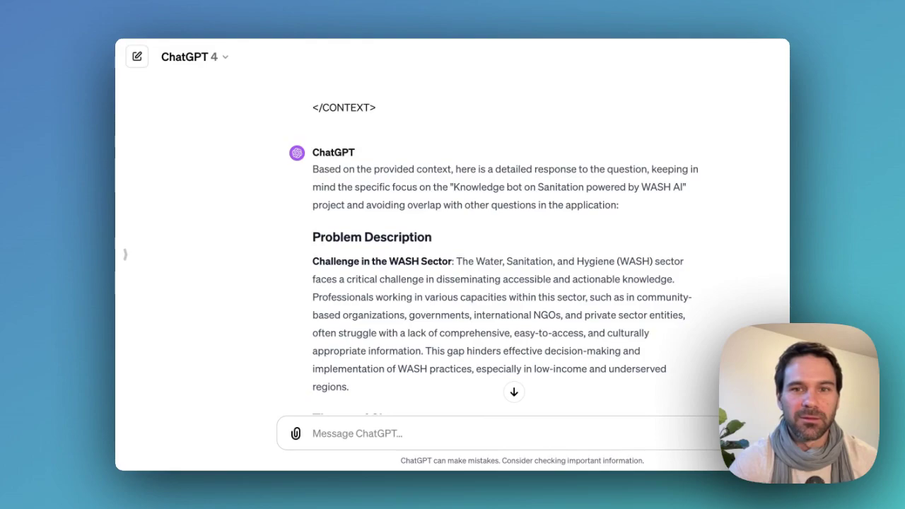
{"action": "scroll", "coordinate": [508, 248], "scroll_direction": "down", "scroll_amount": 5}
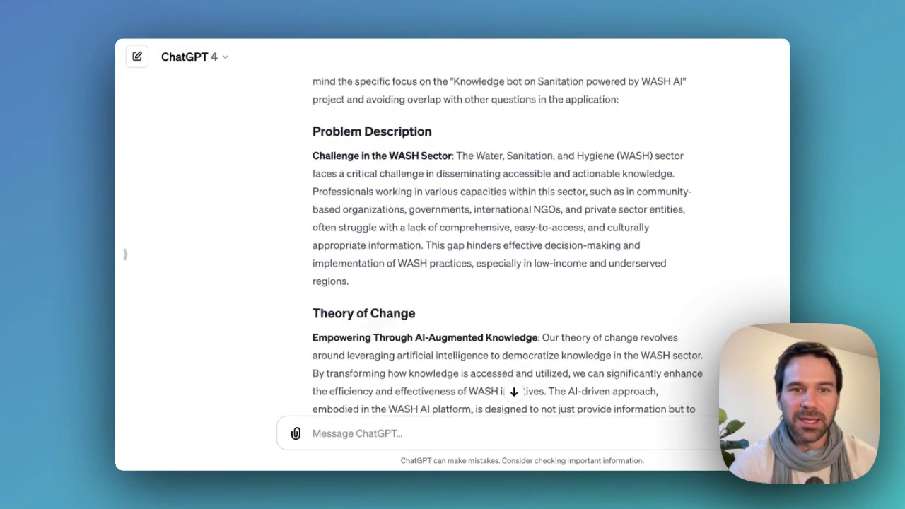
- Begin a follow-up message to ChatGPT: "Stay focused on answering the question using the same sections you have, but focus on"
{"action": "scroll", "coordinate": [508, 247], "scroll_direction": "down", "scroll_amount": 6}
{"action": "left_click", "coordinate": [404, 434]}
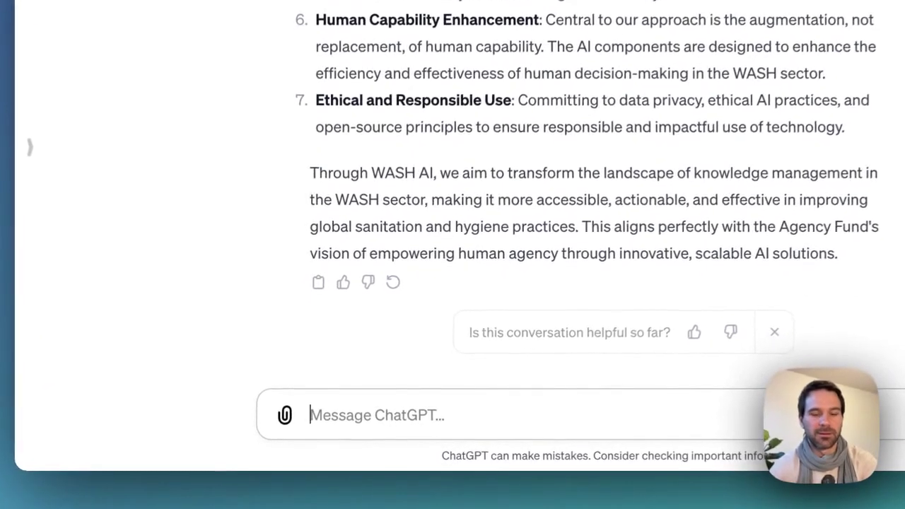
{"action": "type", "text": "Stay foc"}
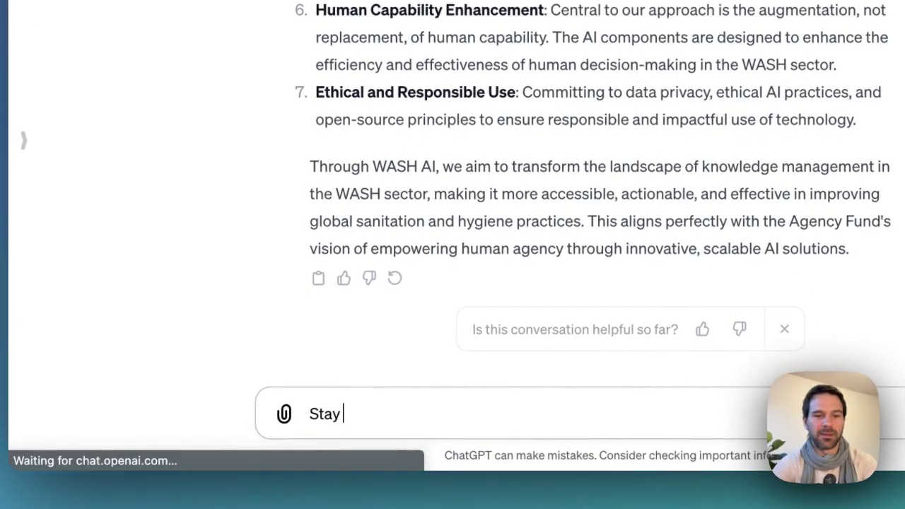
{"action": "type", "text": "used on answers"}
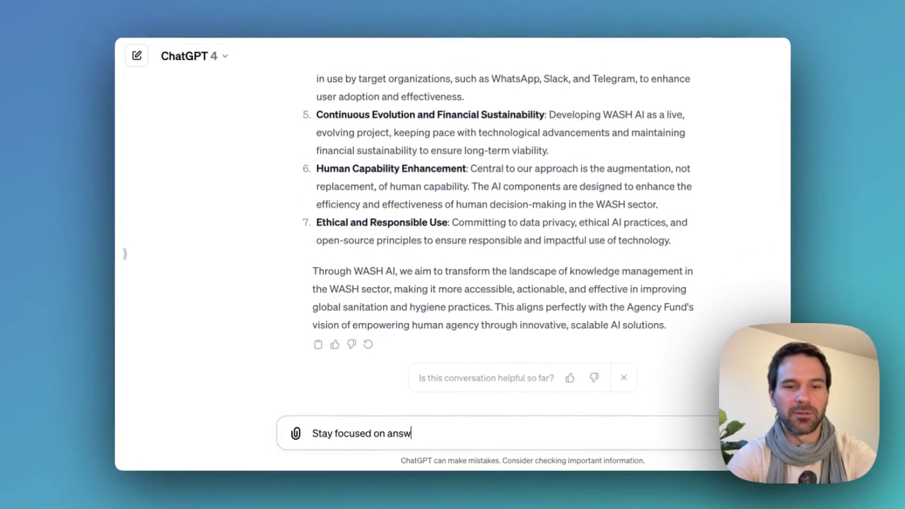
{"action": "key", "text": "BackSpace"}
{"action": "type", "text": "ing the questio"}
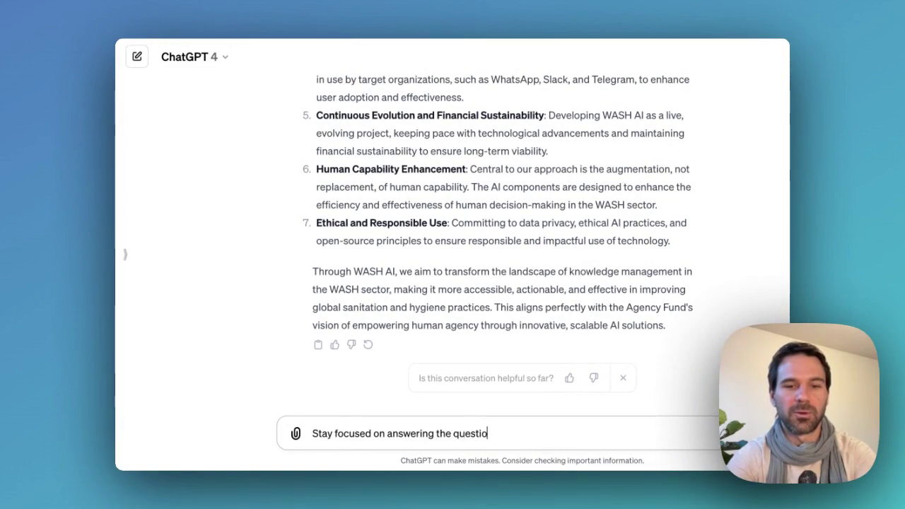
{"action": "type", "text": "n using the same"}
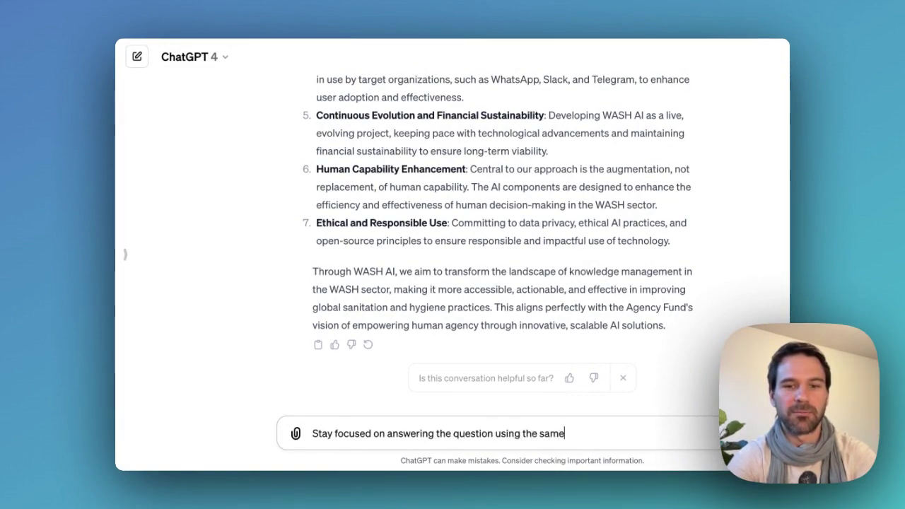
{"action": "type", "text": " sections you hve"}
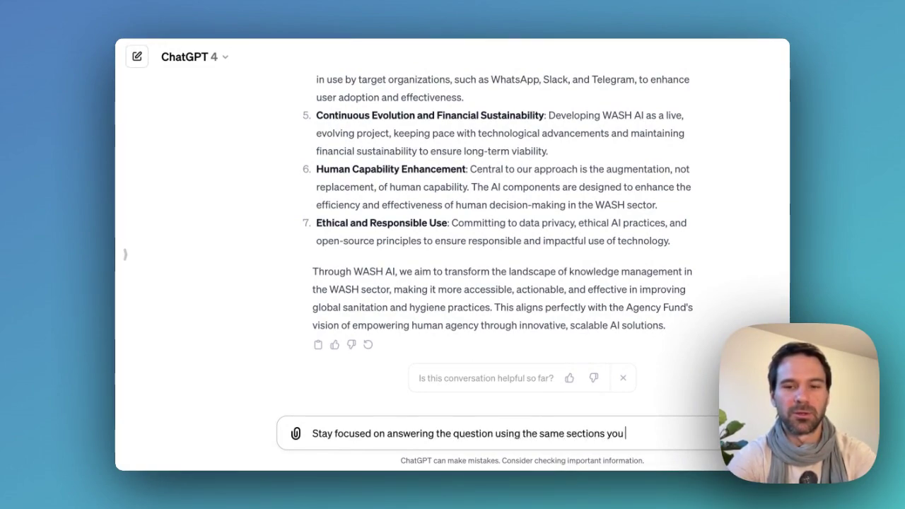
{"action": "key", "text": "BackSpace"}
{"action": "key", "text": "BackSpace"}
{"action": "type", "text": "ave, but focus on "}
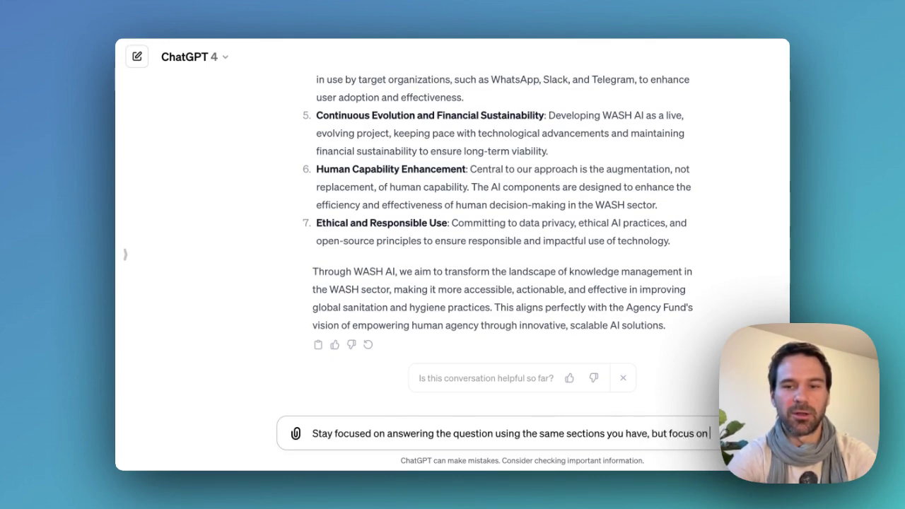
- Continue the follow-up message with "the specific solution which is a Sanitation knowledge bot"
{"action": "type", "text": "the specifica"}
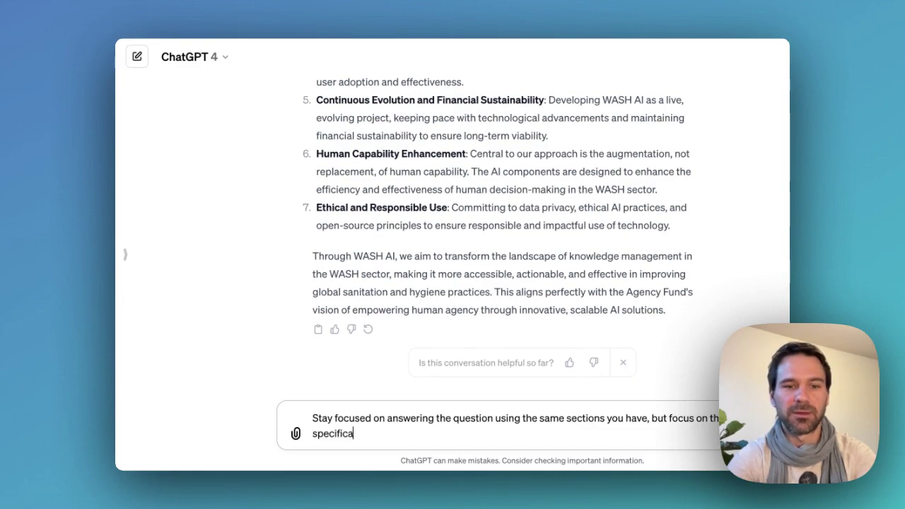
{"action": "type", "text": "nature"}
{"action": "key", "text": "BackSpace"}
{"action": "key", "text": "BackSpace"}
{"action": "key", "text": "BackSpace"}
{"action": "key", "text": "BackSpace"}
{"action": "key", "text": "BackSpace"}
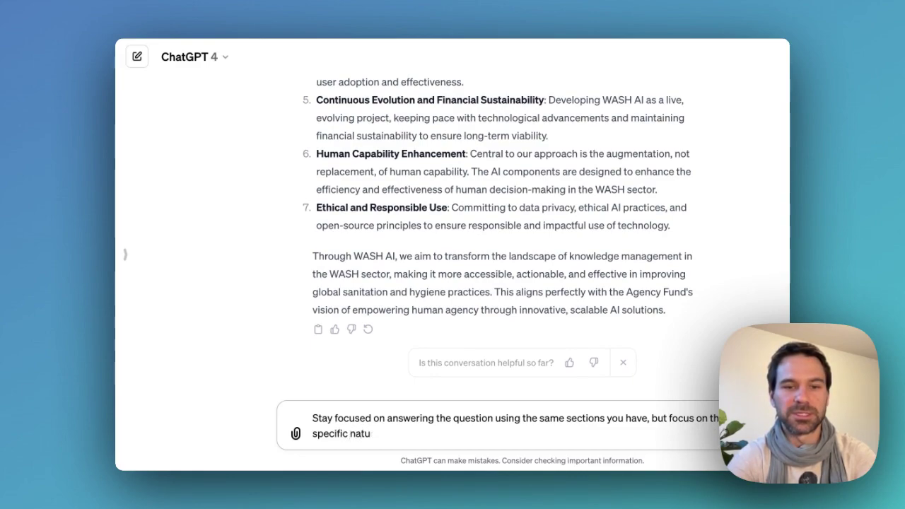
{"action": "key", "text": "BackSpace"}
{"action": "type", "text": "solution whi"}
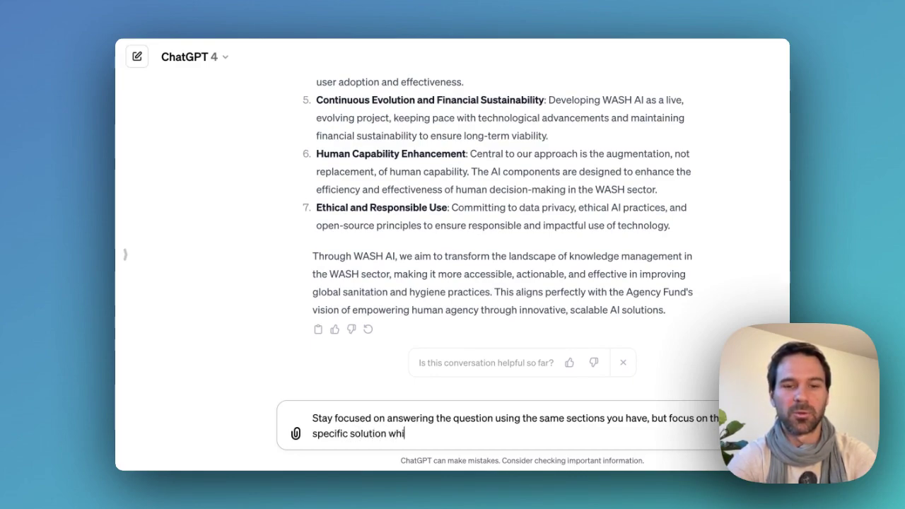
{"action": "type", "text": "ch is a San"}
{"action": "key", "text": "BackSpace"}
{"action": "type", "text": "nitation knowlege"}
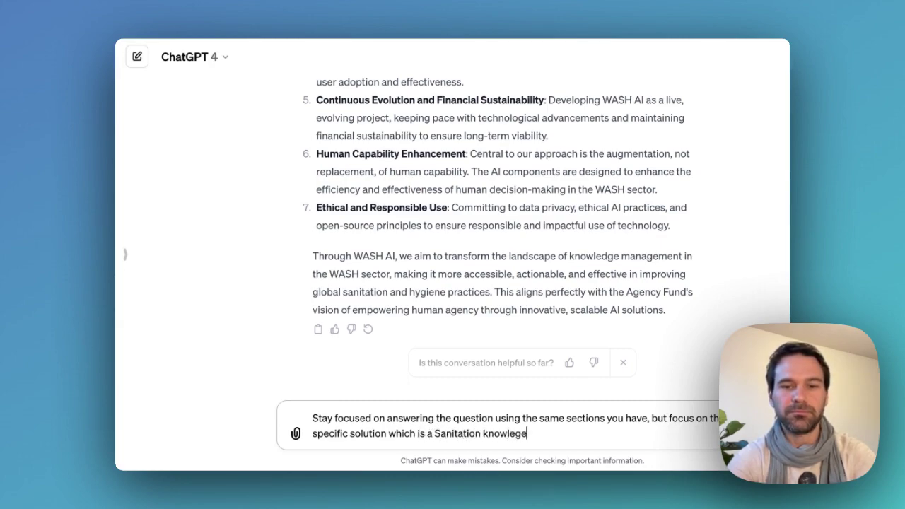
{"action": "key", "text": "BackSpace"}
{"action": "key", "text": "BackSpace"}
{"action": "key", "text": "BackSpace"}
{"action": "type", "text": "dge bot, bot"}
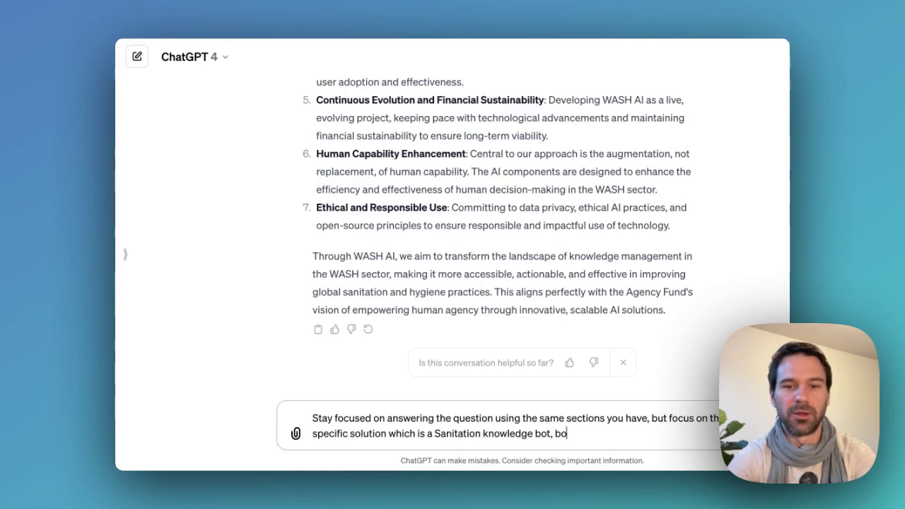
- Complete the follow-up with "not the full implementation of WASH AI as a platform. just a bot powered by WASH AI." and send it
{"action": "key", "text": "BackSpace"}
{"action": "type", "text": "not the "}
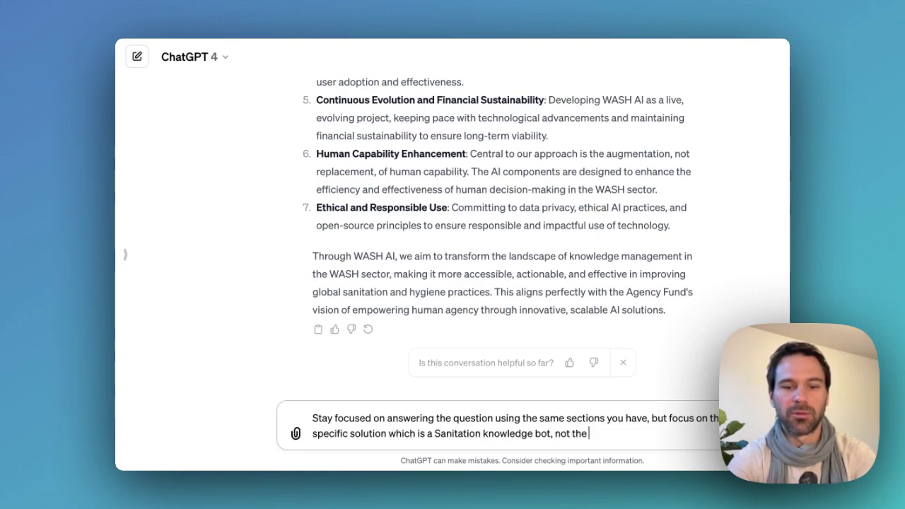
{"action": "type", "text": "full implemen"}
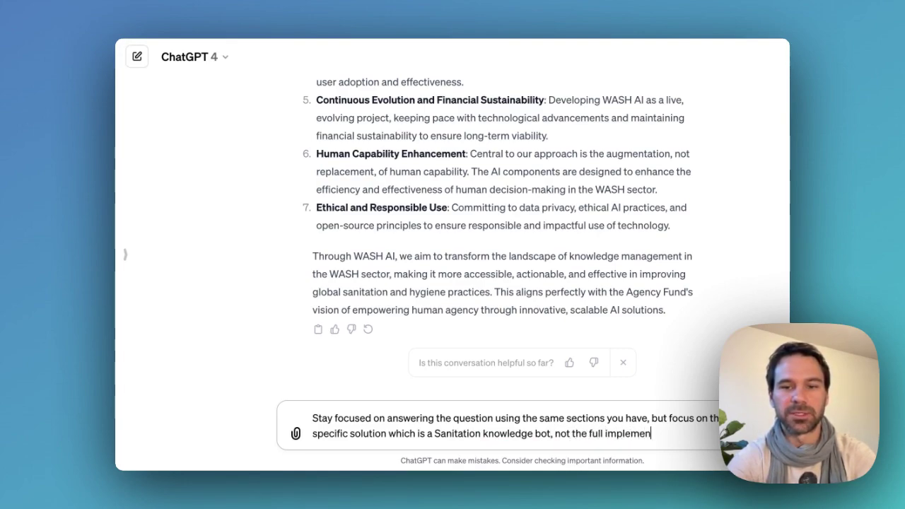
{"action": "type", "text": "tation of WASH as a platform."}
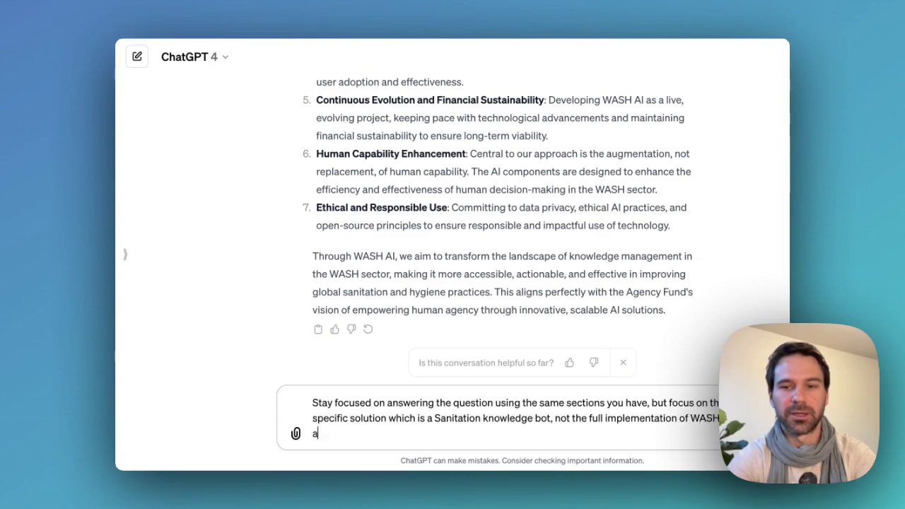
{"action": "type", "text": " just a bot powered by WASH AI."}
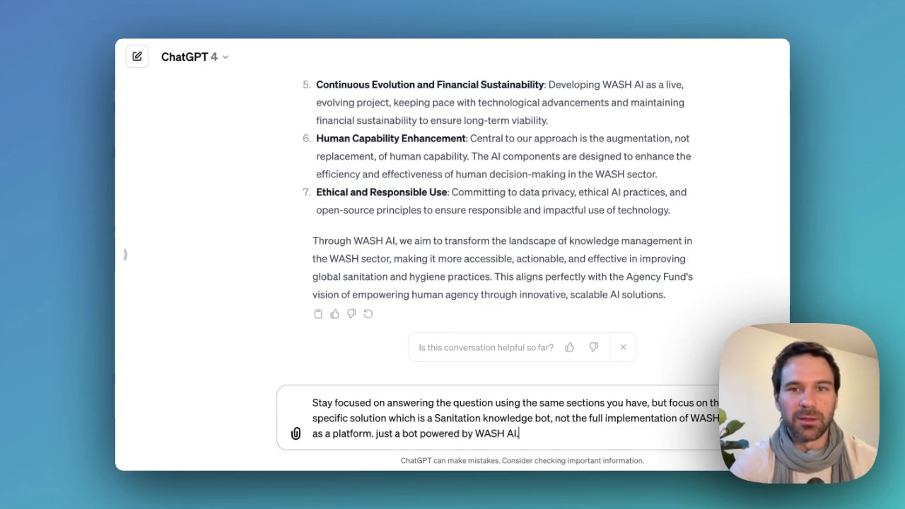
{"action": "key", "text": "Return"}
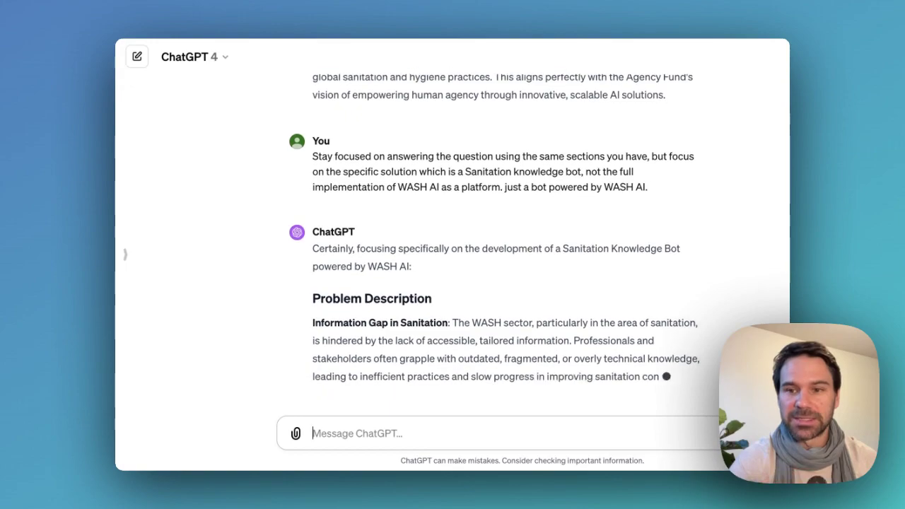
- Review the opening of ChatGPT's revised answer and highlight the problem description text about the WASH sector
{"action": "scroll", "coordinate": [495, 248], "scroll_direction": "up", "scroll_amount": 5}
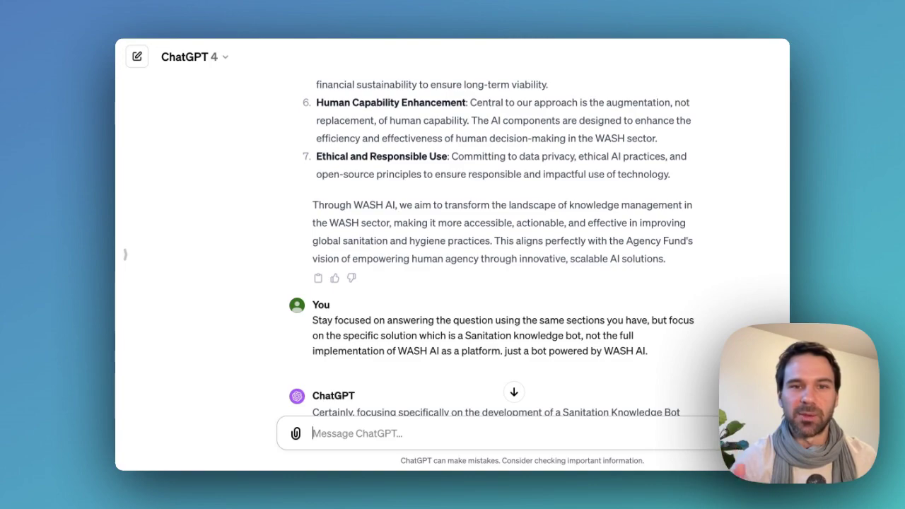
{"action": "scroll", "coordinate": [452, 245], "scroll_direction": "down", "scroll_amount": 5}
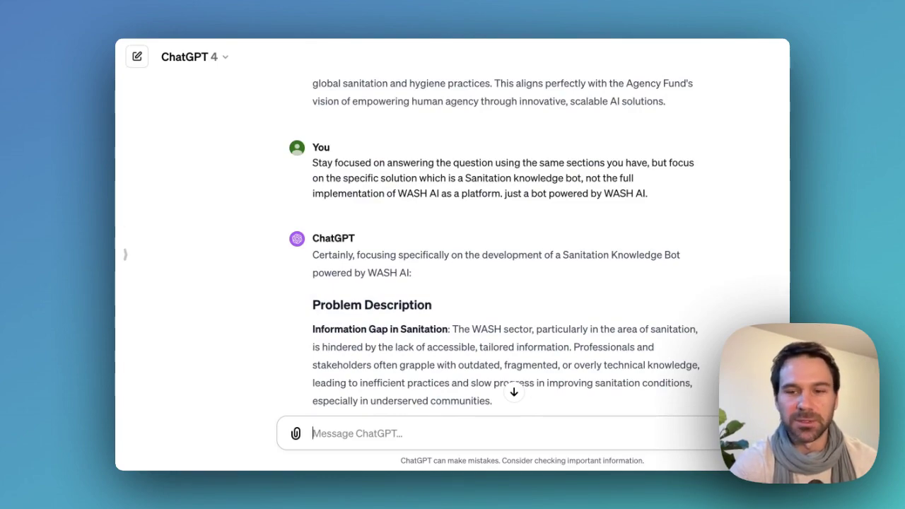
{"action": "scroll", "coordinate": [453, 246], "scroll_direction": "down", "scroll_amount": 2}
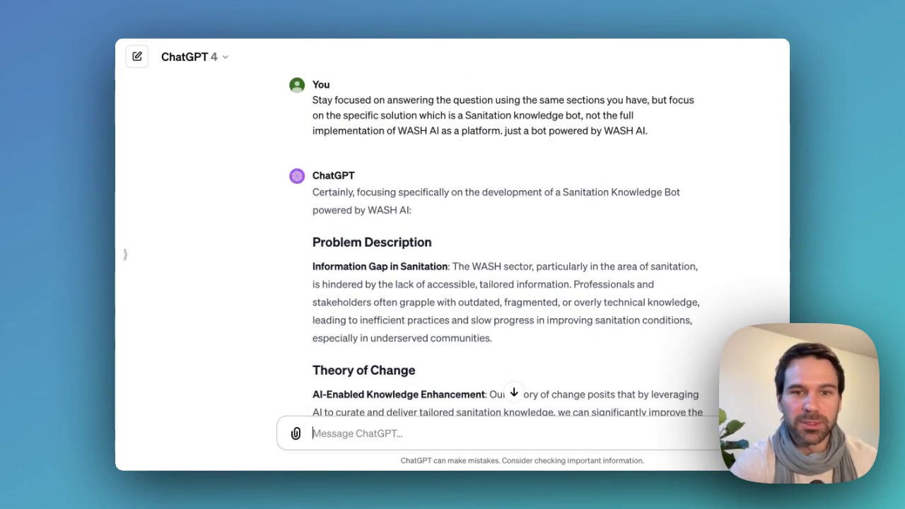
{"action": "scroll", "coordinate": [453, 255], "scroll_direction": "down", "scroll_amount": 2}
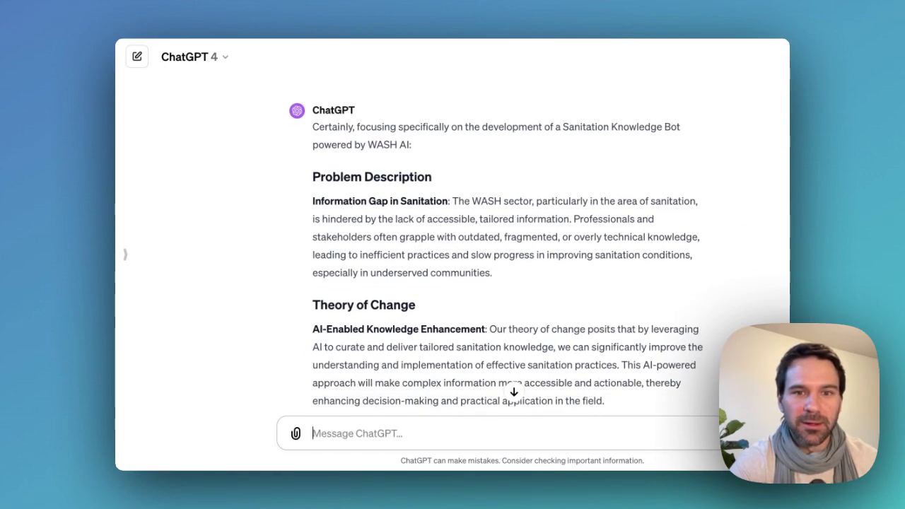
{"action": "scroll", "coordinate": [495, 244], "scroll_direction": "down", "scroll_amount": 2}
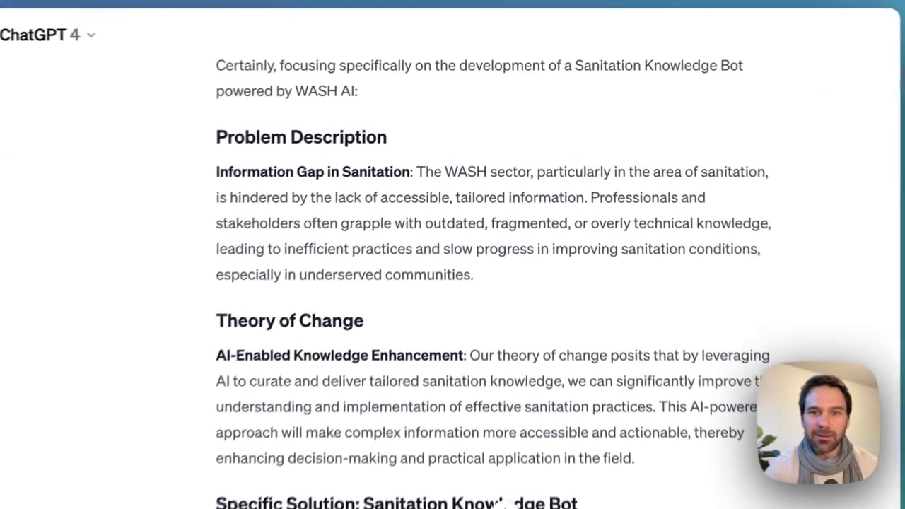
{"action": "left_click_drag", "start_coordinate": [471, 153], "coordinate": [633, 189]}
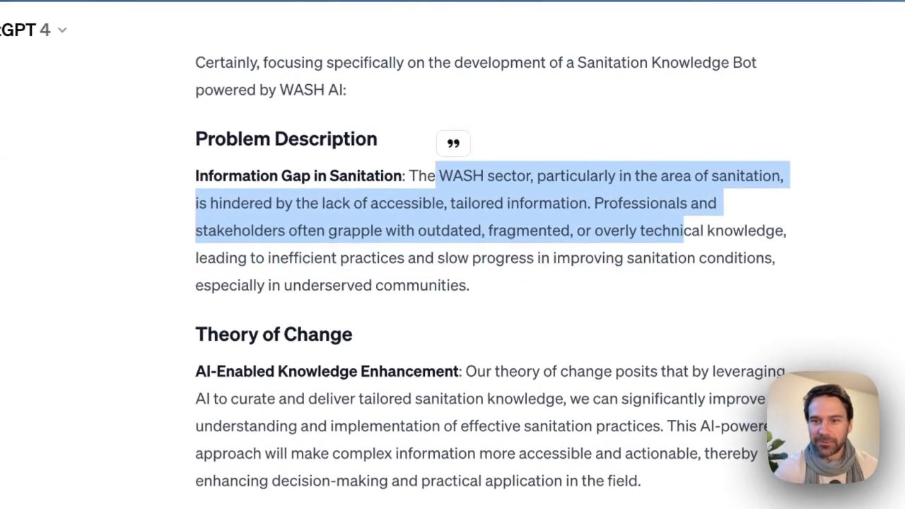
{"action": "left_click", "coordinate": [684, 231]}
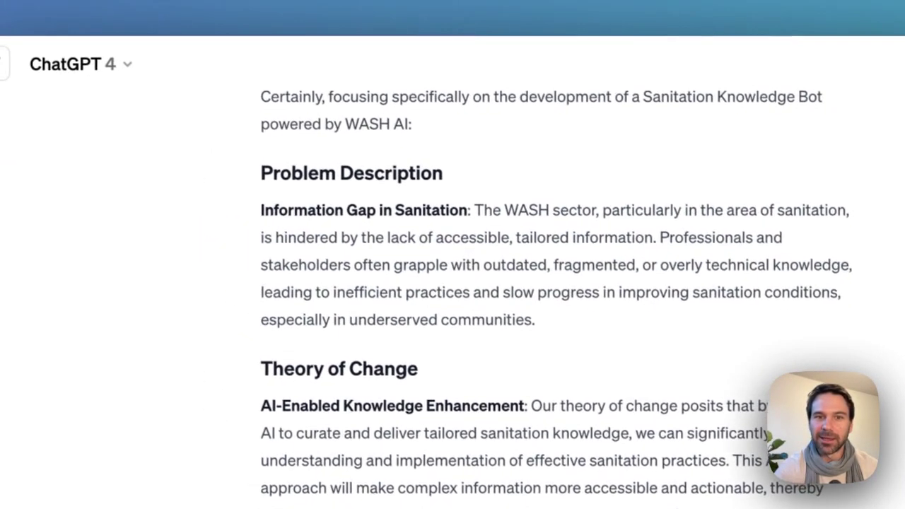
- Highlight "Information Gap in Sanitation" and its word "Sanitation" in the Problem Description to check the narrowed focus
{"action": "left_click_drag", "start_coordinate": [213, 176], "coordinate": [409, 176]}
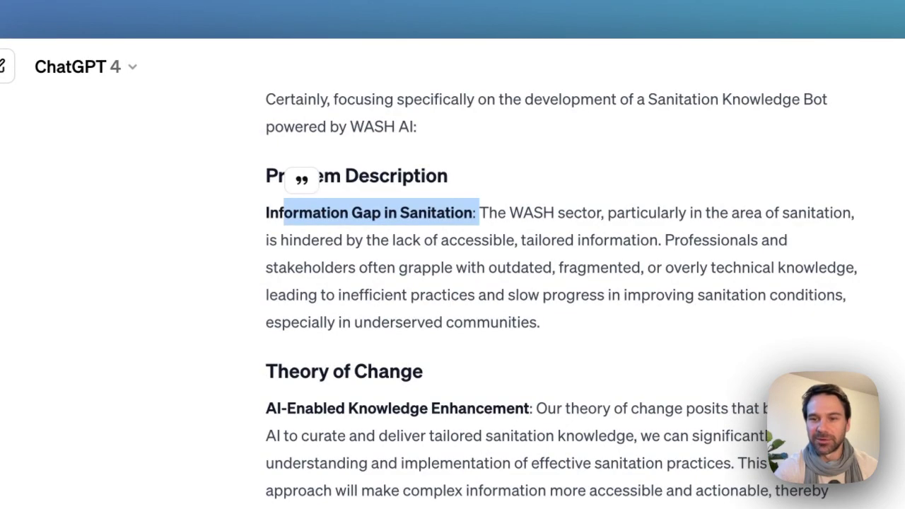
{"action": "left_click", "coordinate": [479, 213]}
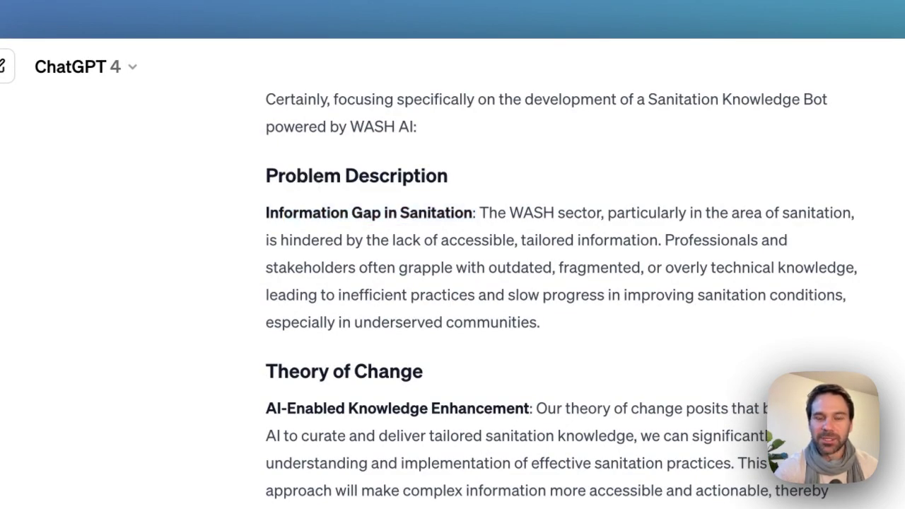
{"action": "scroll", "coordinate": [562, 300], "scroll_direction": "down", "scroll_amount": 2}
{"action": "scroll", "coordinate": [562, 300], "scroll_direction": "up", "scroll_amount": 2}
{"action": "double_click", "coordinate": [436, 225]}
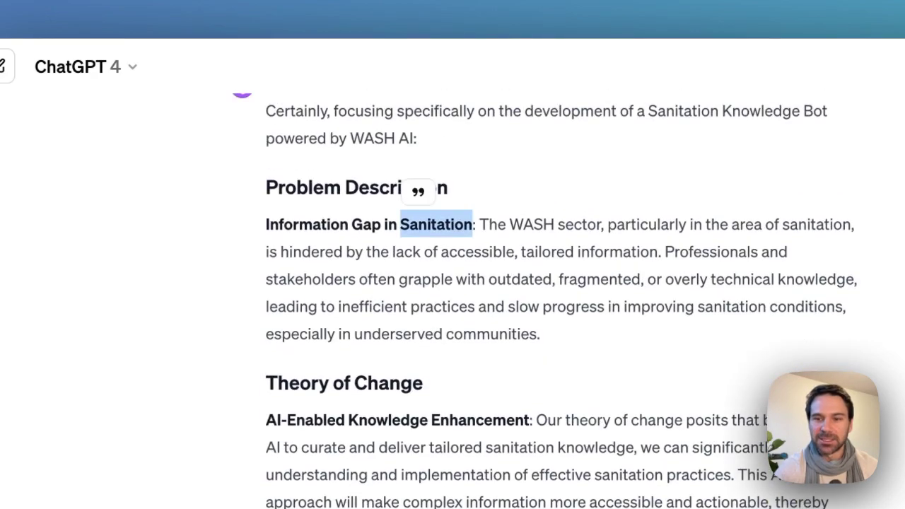
- Switch to the Google Docs context document and check the statement of the project to fund at its beginning
{"action": "left_click", "coordinate": [436, 225]}
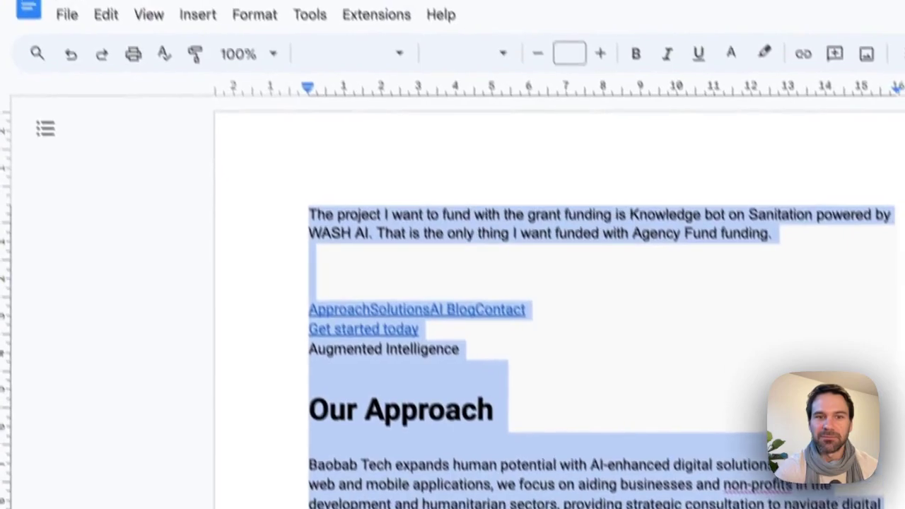
{"action": "left_click", "coordinate": [517, 472]}
{"action": "left_click", "coordinate": [332, 277]}
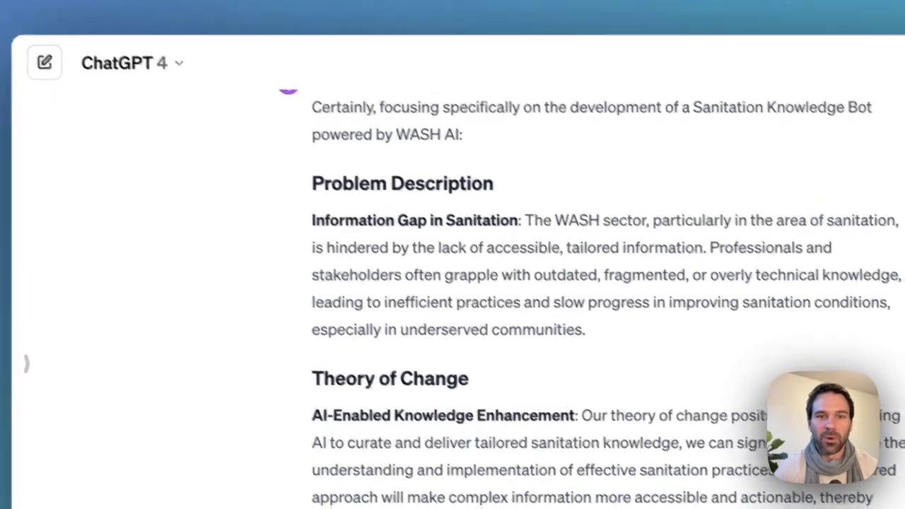
- Return to the initial grant-writer prompt in ChatGPT and highlight its instructions, question and the beginning of the context to examine its structure
{"action": "scroll", "coordinate": [495, 283], "scroll_direction": "down", "scroll_amount": 1}
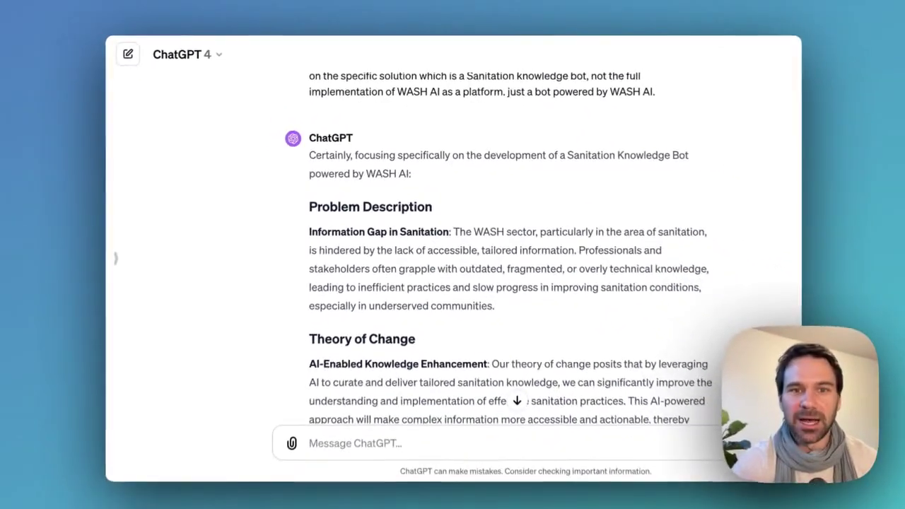
{"action": "scroll", "coordinate": [495, 269], "scroll_direction": "down", "scroll_amount": 20}
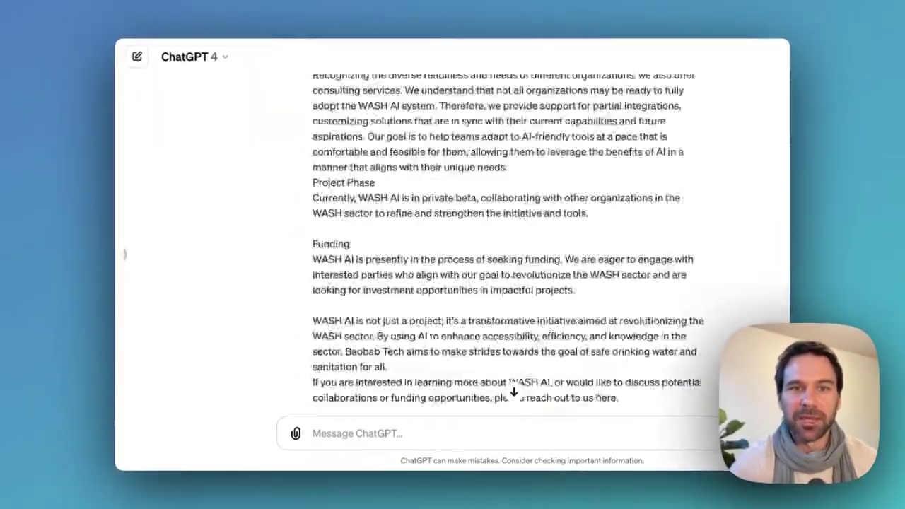
{"action": "scroll", "coordinate": [495, 247], "scroll_direction": "down", "scroll_amount": 20}
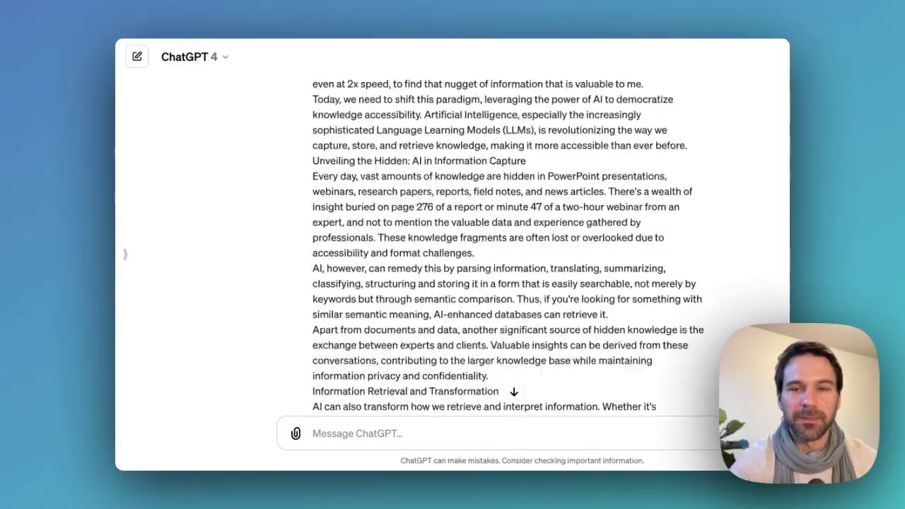
{"action": "scroll", "coordinate": [495, 247], "scroll_direction": "up", "scroll_amount": 15}
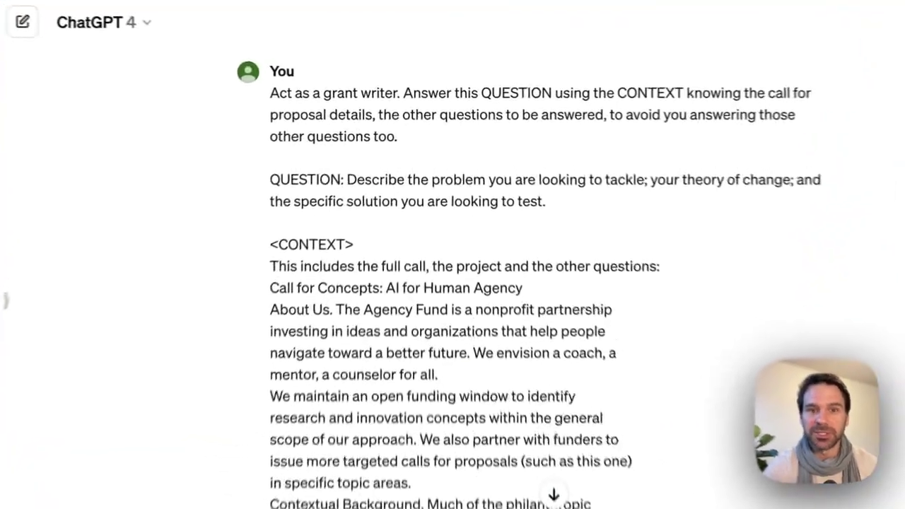
{"action": "left_click_drag", "start_coordinate": [368, 168], "coordinate": [495, 213]}
{"action": "left_click", "coordinate": [354, 256]}
{"action": "left_click_drag", "start_coordinate": [260, 275], "coordinate": [440, 416]}
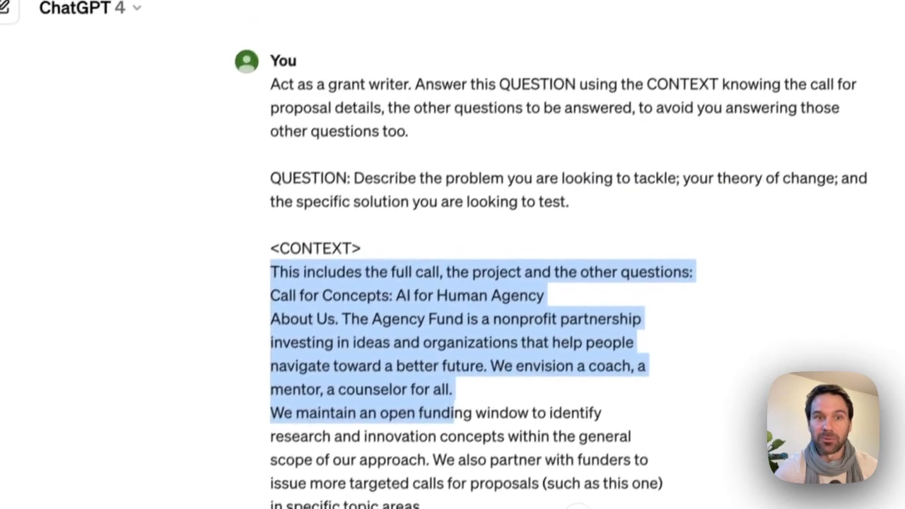
{"action": "left_click_drag", "start_coordinate": [270, 84], "coordinate": [511, 319]}
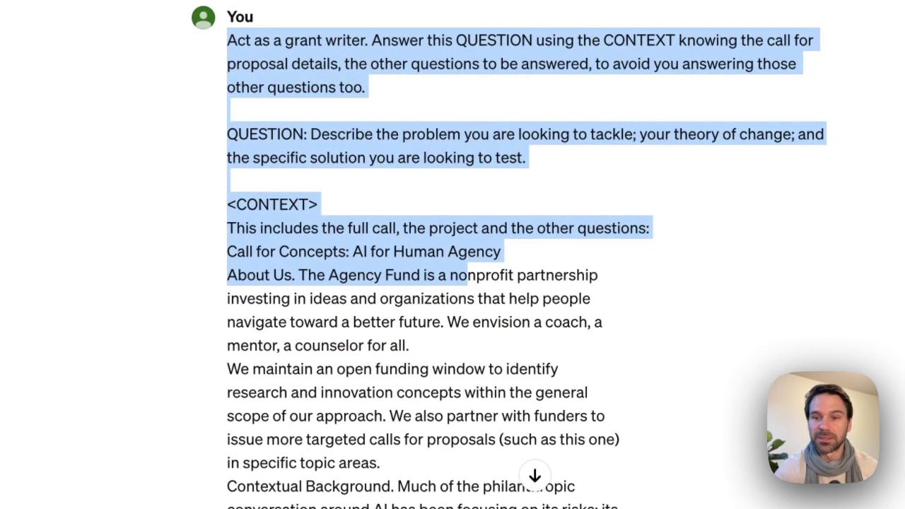
{"action": "left_click", "coordinate": [467, 277]}
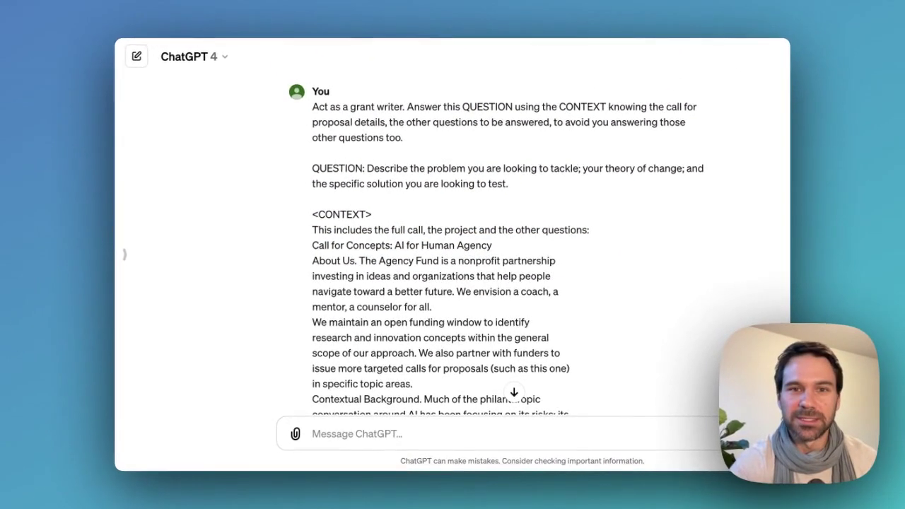
- Go back to the revised answer and highlight its Theory of Change section and the "Sanitation Knowledge Bot" solution heading
{"action": "scroll", "coordinate": [424, 283], "scroll_direction": "down", "scroll_amount": 3}
{"action": "scroll", "coordinate": [452, 248], "scroll_direction": "down", "scroll_amount": 20}
{"action": "scroll", "coordinate": [495, 247], "scroll_direction": "down", "scroll_amount": 20}
{"action": "scroll", "coordinate": [494, 247], "scroll_direction": "up", "scroll_amount": 5}
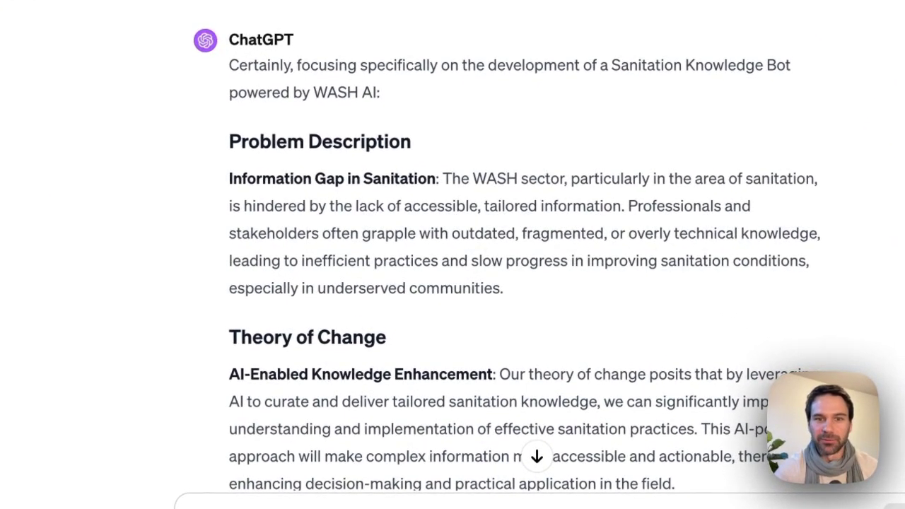
{"action": "scroll", "coordinate": [523, 255], "scroll_direction": "down", "scroll_amount": 1}
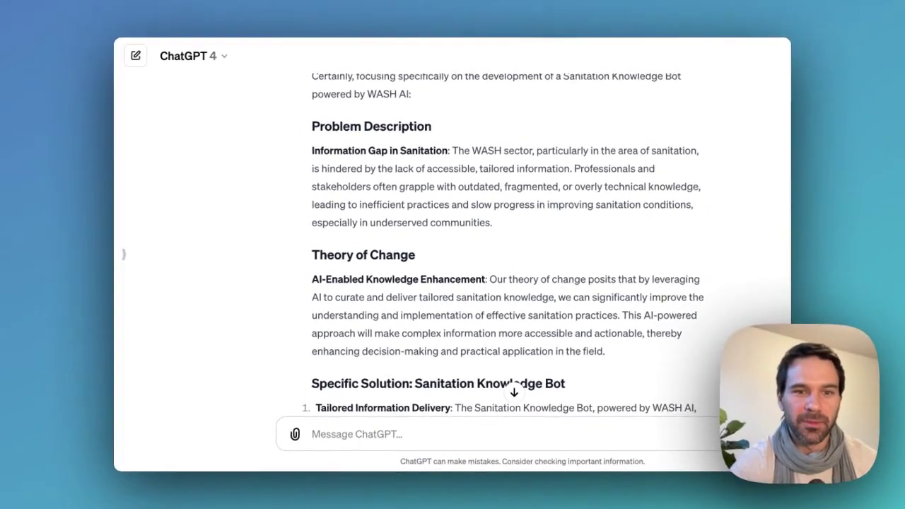
{"action": "scroll", "coordinate": [524, 255], "scroll_direction": "down", "scroll_amount": 2}
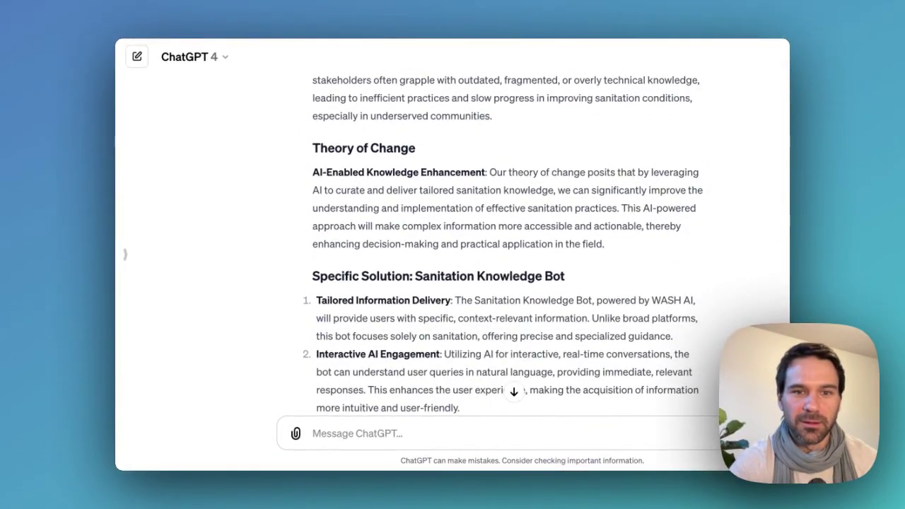
{"action": "scroll", "coordinate": [452, 254], "scroll_direction": "down", "scroll_amount": 1}
{"action": "left_click_drag", "start_coordinate": [312, 85], "coordinate": [640, 231]}
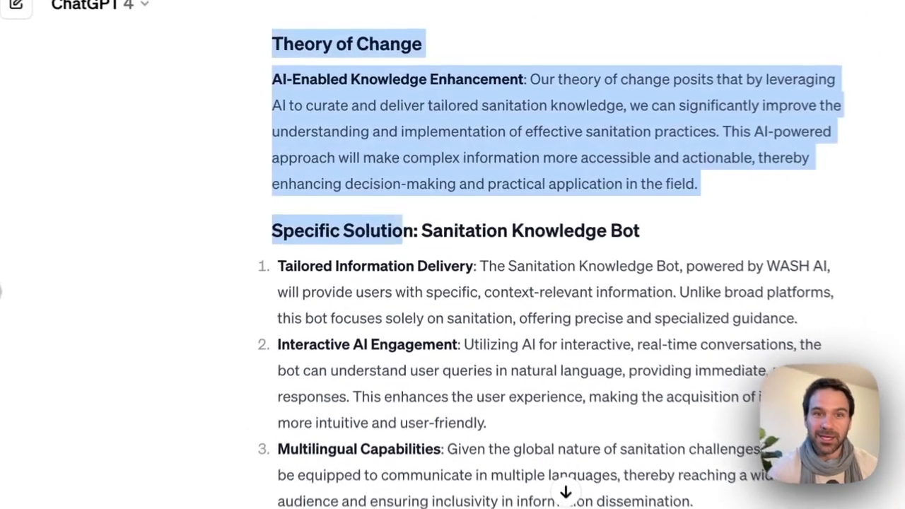
{"action": "left_click", "coordinate": [640, 231]}
{"action": "left_click_drag", "start_coordinate": [422, 231], "coordinate": [640, 231]}
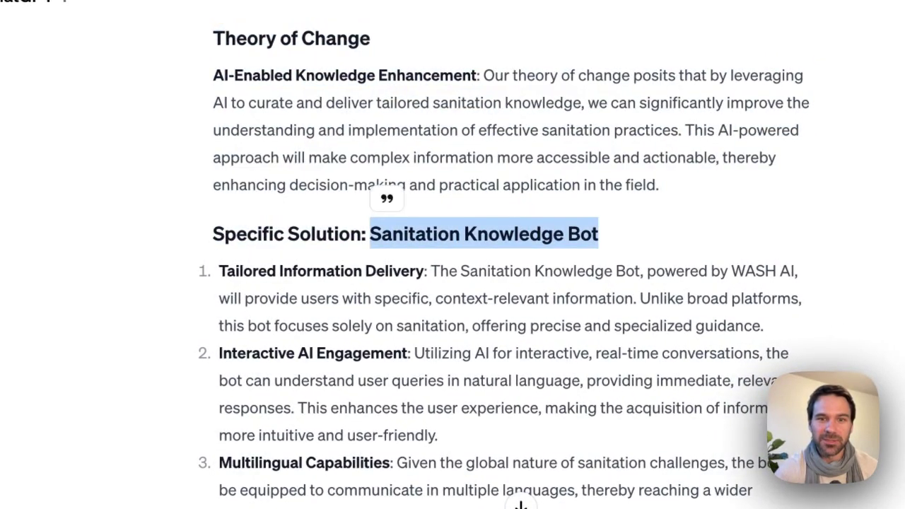
{"action": "left_click", "coordinate": [520, 505]}
- Read through the numbered points and closing summary of the Sanitation Knowledge Bot solution and revisit the Theory of Change
{"action": "scroll", "coordinate": [520, 503], "scroll_direction": "down", "scroll_amount": 2}
{"action": "scroll", "coordinate": [520, 503], "scroll_direction": "down", "scroll_amount": 1}
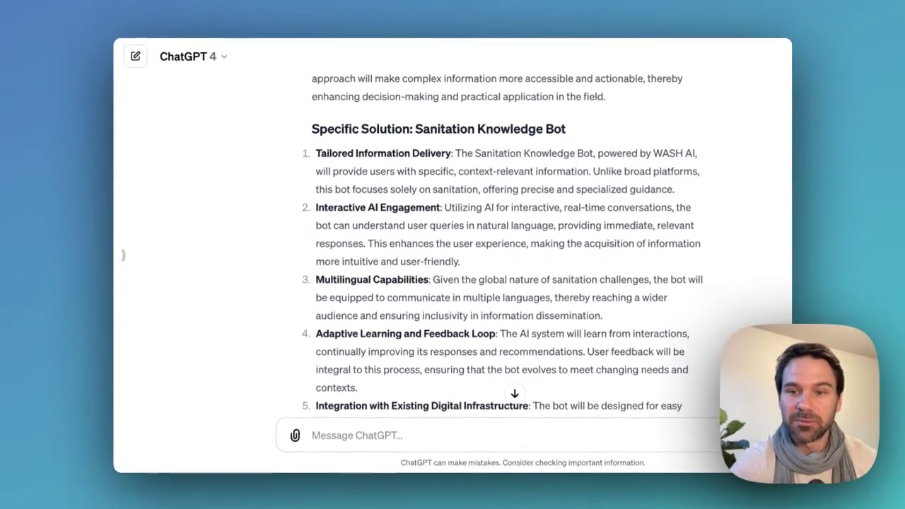
{"action": "scroll", "coordinate": [495, 241], "scroll_direction": "down", "scroll_amount": 2}
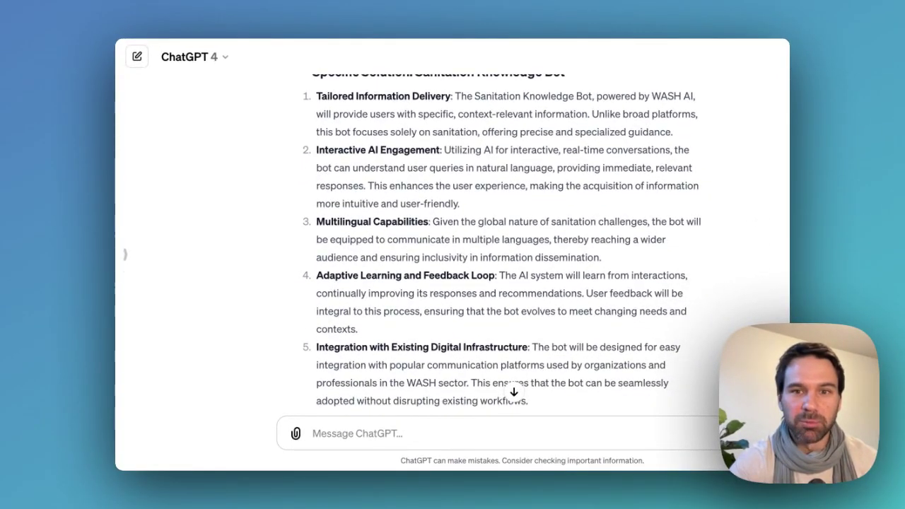
{"action": "scroll", "coordinate": [495, 240], "scroll_direction": "down", "scroll_amount": 4}
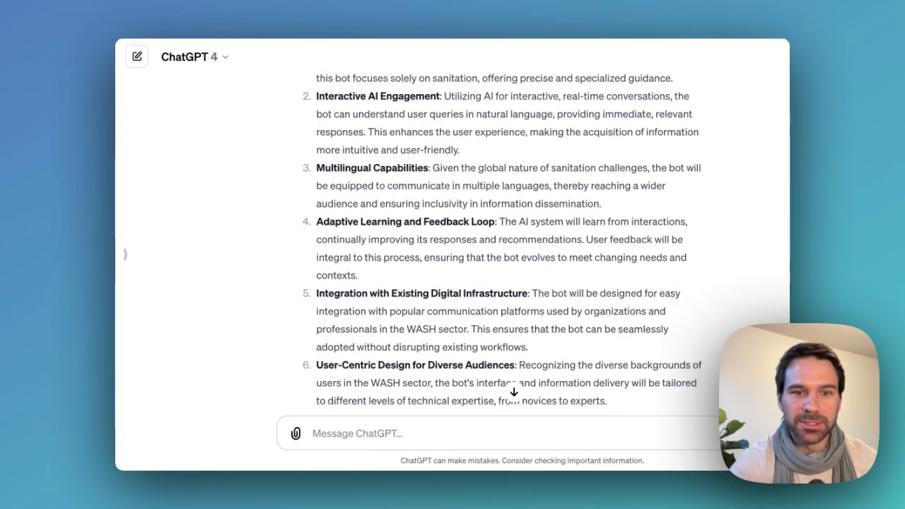
{"action": "scroll", "coordinate": [495, 240], "scroll_direction": "down", "scroll_amount": 8}
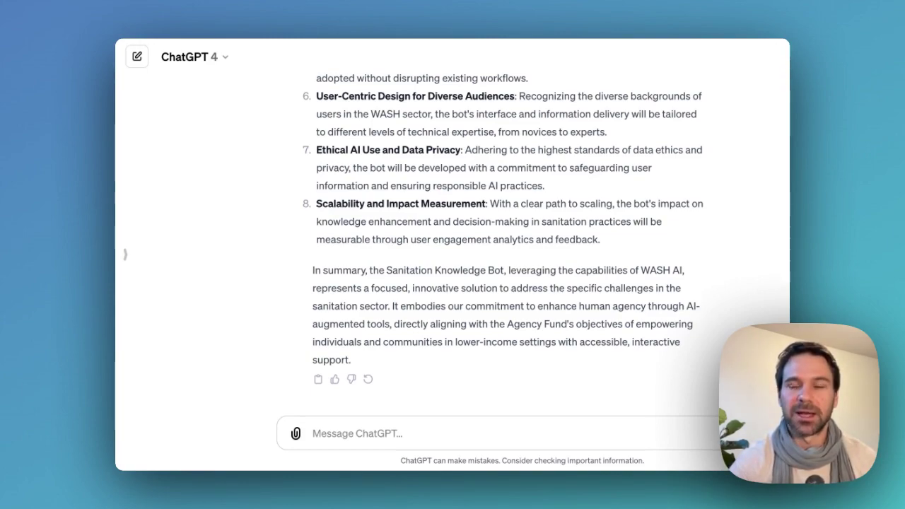
{"action": "scroll", "coordinate": [495, 240], "scroll_direction": "up", "scroll_amount": 5}
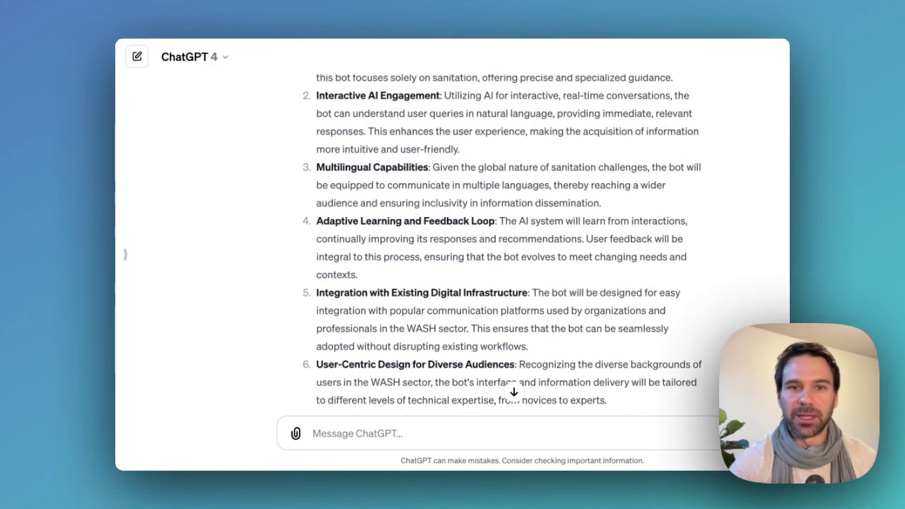
{"action": "scroll", "coordinate": [502, 240], "scroll_direction": "up", "scroll_amount": 3}
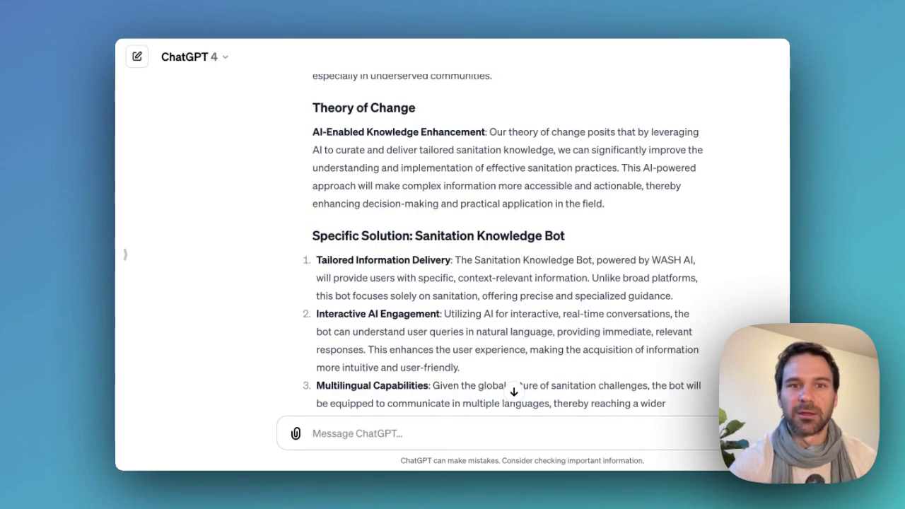
- Go back to the Problem Description of the revised answer and highlight its "Information Gap in Sanitation" paragraph to examine the wording
{"action": "scroll", "coordinate": [502, 240], "scroll_direction": "up", "scroll_amount": 5}
{"action": "scroll", "coordinate": [502, 241], "scroll_direction": "down", "scroll_amount": 1}
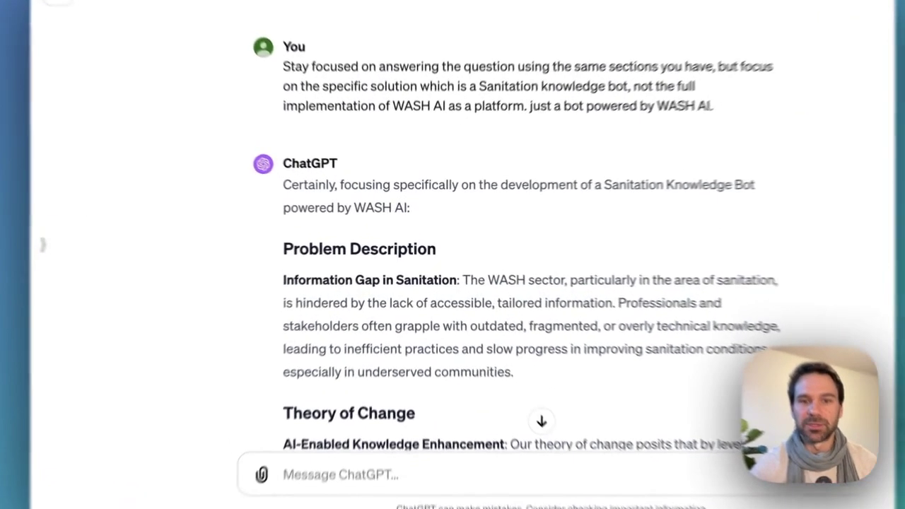
{"action": "left_click_drag", "start_coordinate": [313, 282], "coordinate": [491, 352]}
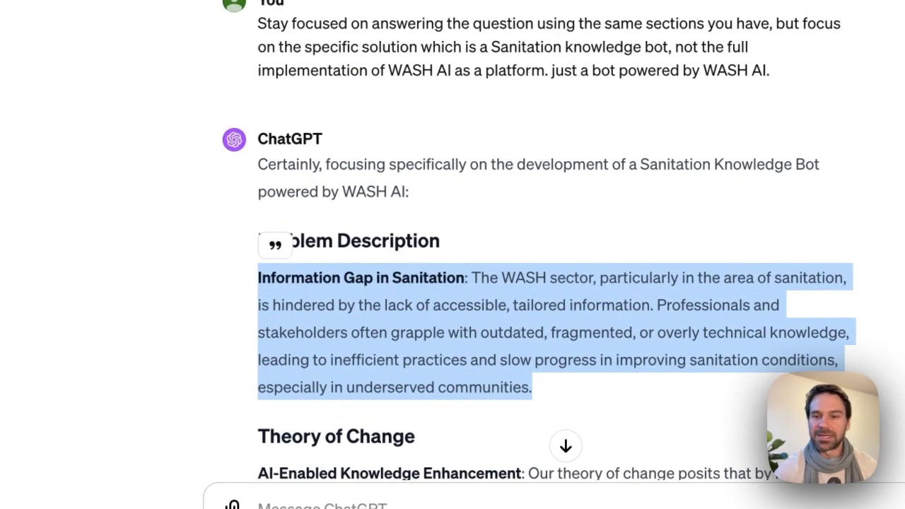
{"action": "left_click", "coordinate": [534, 389]}
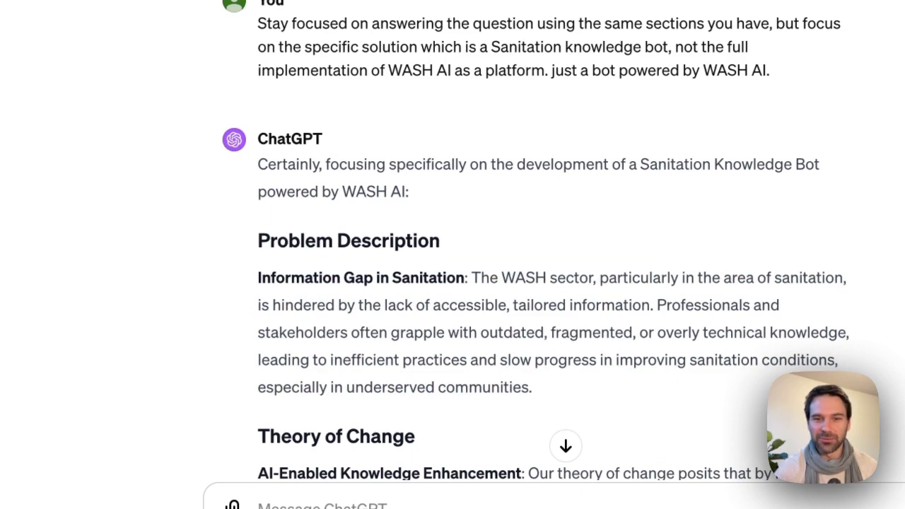
{"action": "left_click_drag", "start_coordinate": [473, 278], "coordinate": [533, 388]}
{"action": "left_click", "coordinate": [531, 388]}
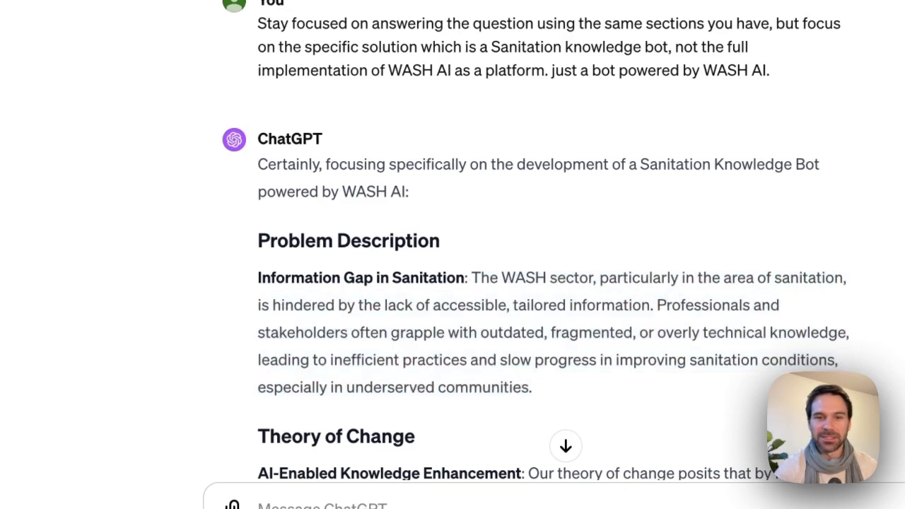
{"action": "left_click_drag", "start_coordinate": [472, 278], "coordinate": [532, 387]}
{"action": "left_click", "coordinate": [532, 388]}
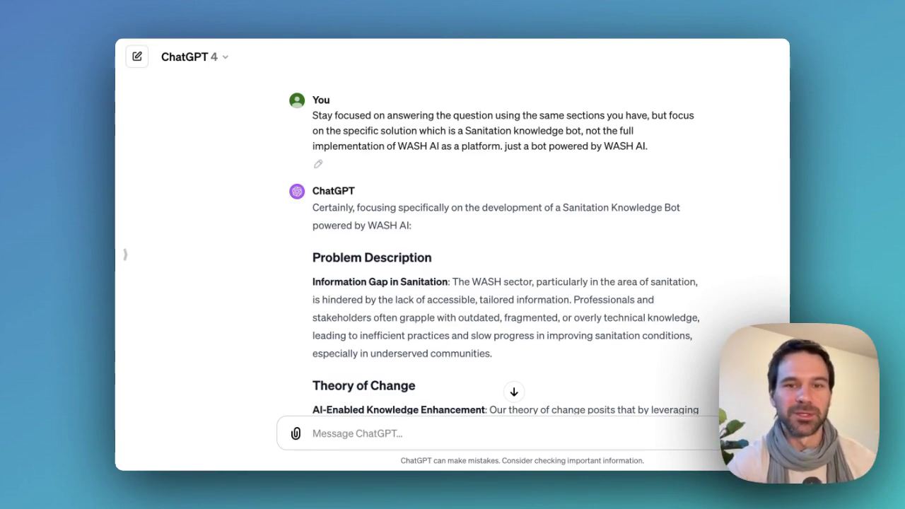
- Return to the initial prompt and highlight the grant-writer instruction together with the QUESTION about problem, theory of change and solution
{"action": "scroll", "coordinate": [495, 248], "scroll_direction": "up", "scroll_amount": 20}
{"action": "scroll", "coordinate": [495, 248], "scroll_direction": "up", "scroll_amount": 2}
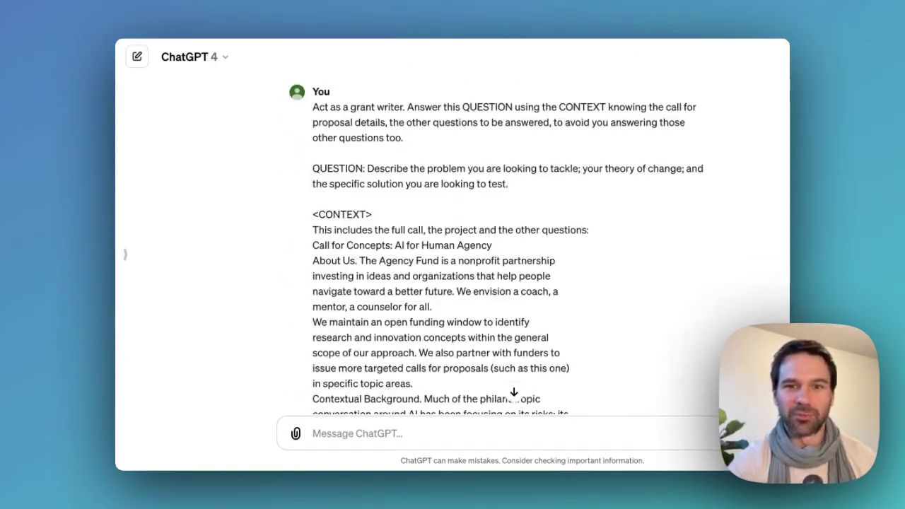
{"action": "left_click_drag", "start_coordinate": [314, 105], "coordinate": [509, 185]}
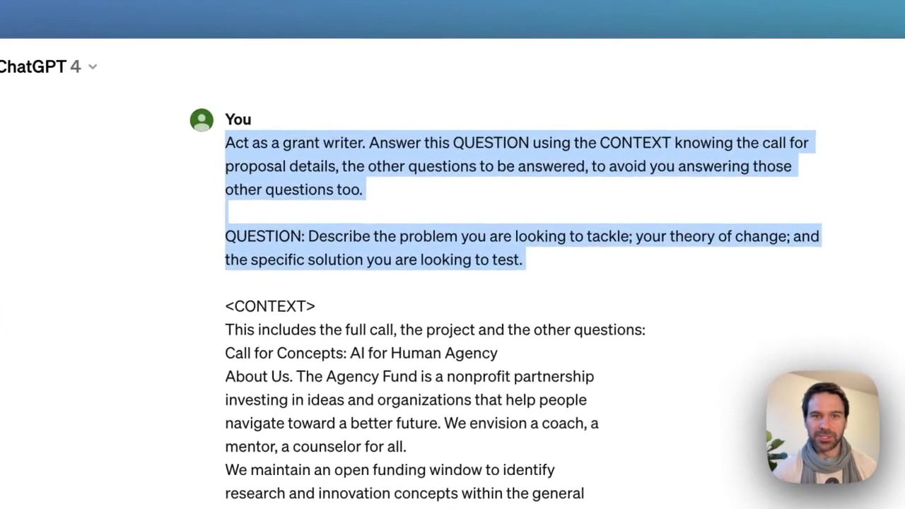